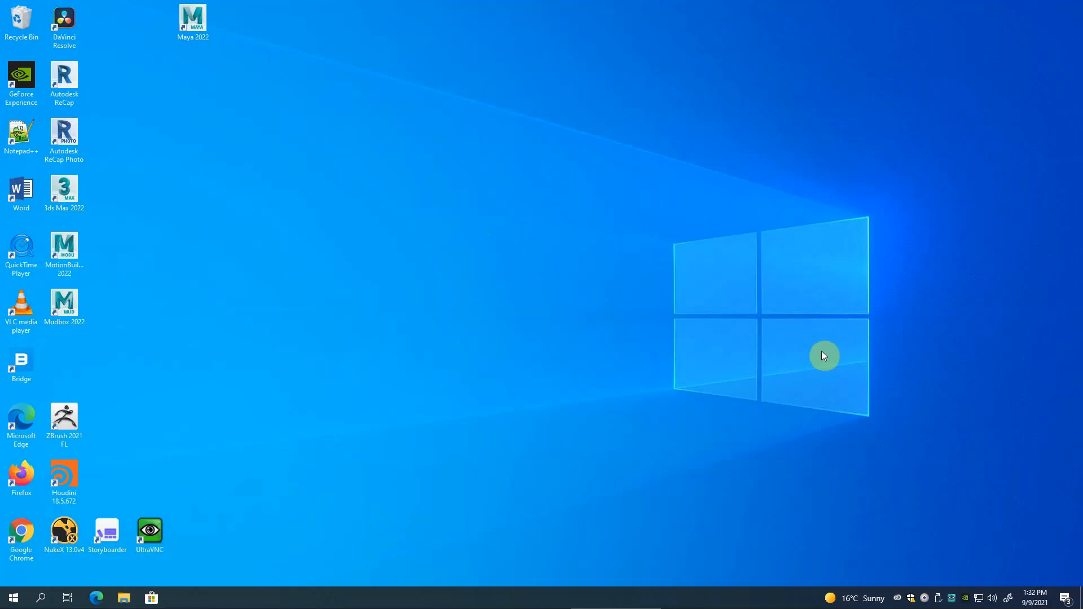
Open the Pipeline folder on the Library (N:) network drive in File Explorer.
{"action": "left_click", "coordinate": [125, 599]}
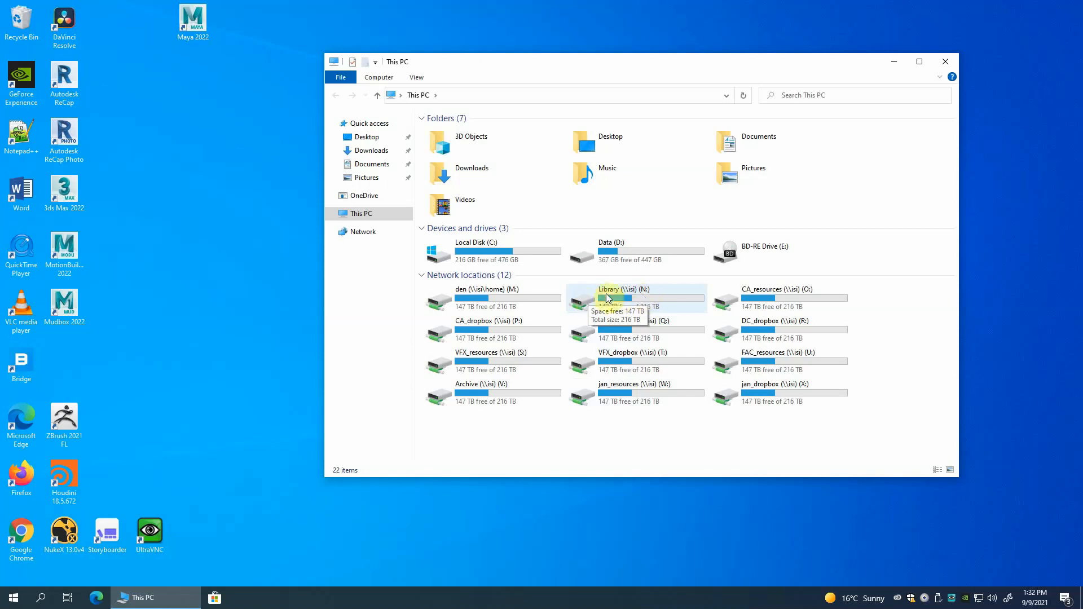
{"action": "double_click", "coordinate": [582, 300]}
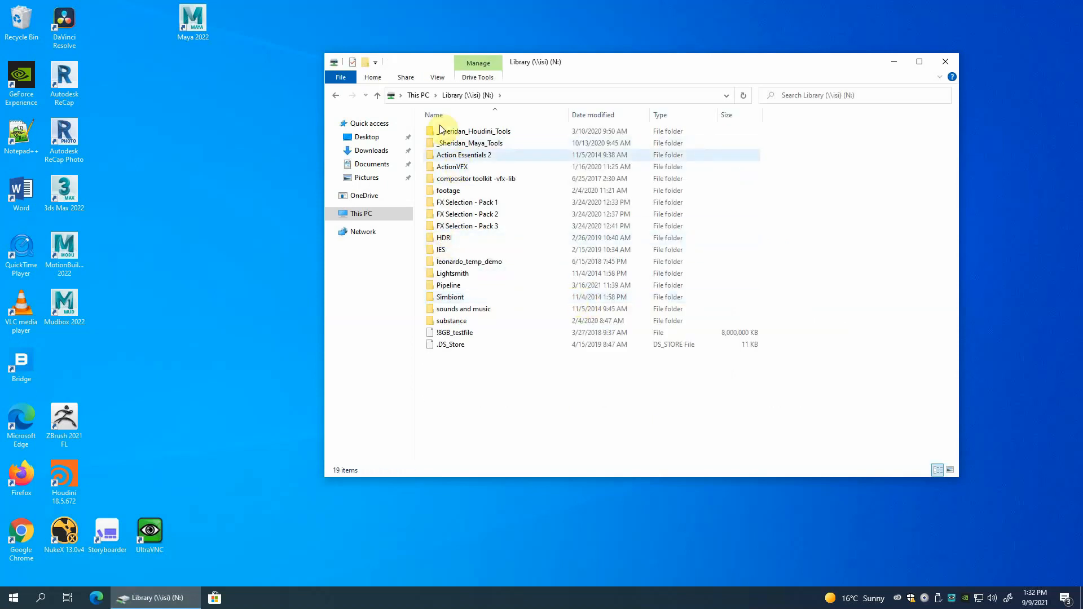
{"action": "double_click", "coordinate": [433, 286]}
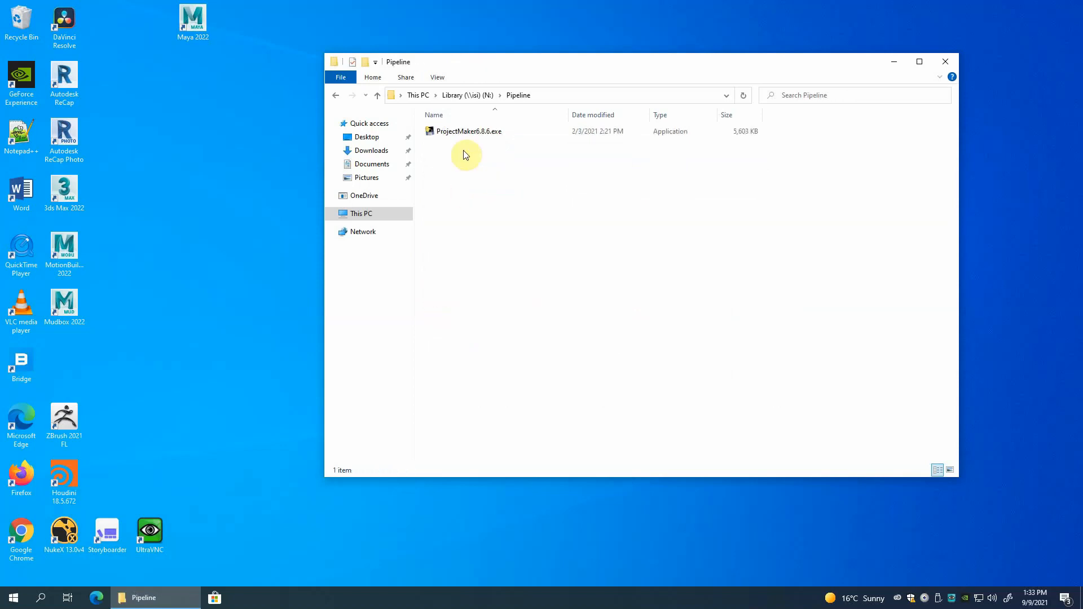
Copy ProjectMaker6.8.6.exe from the Pipeline folder to the desktop, next to the Maya 2022 shortcut.
{"action": "left_click_drag", "start_coordinate": [499, 67], "coordinate": [544, 72]}
{"action": "left_click", "coordinate": [480, 137]}
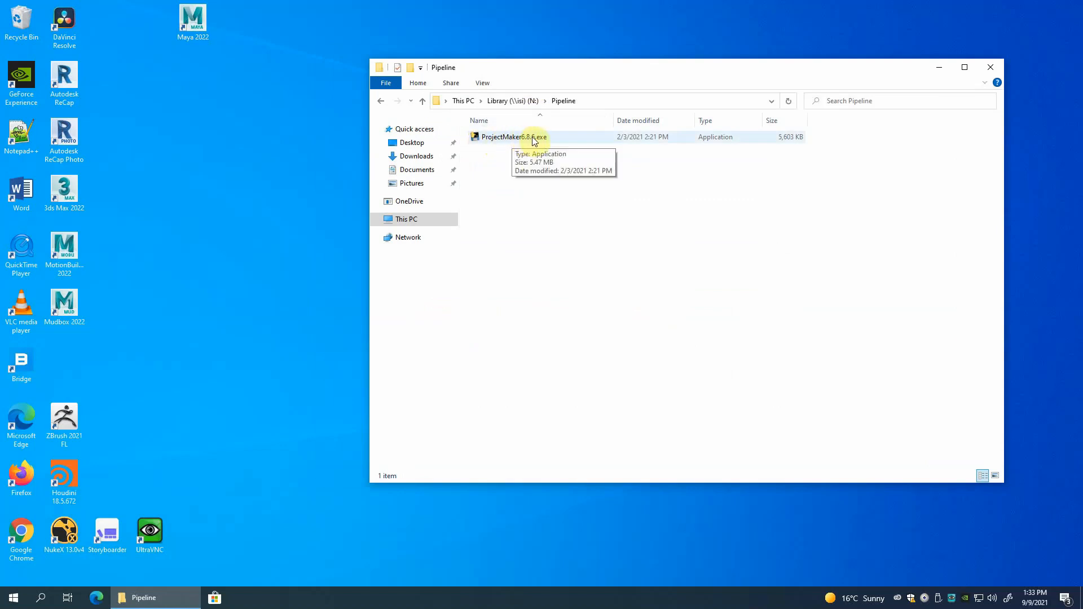
{"action": "left_click", "coordinate": [476, 136]}
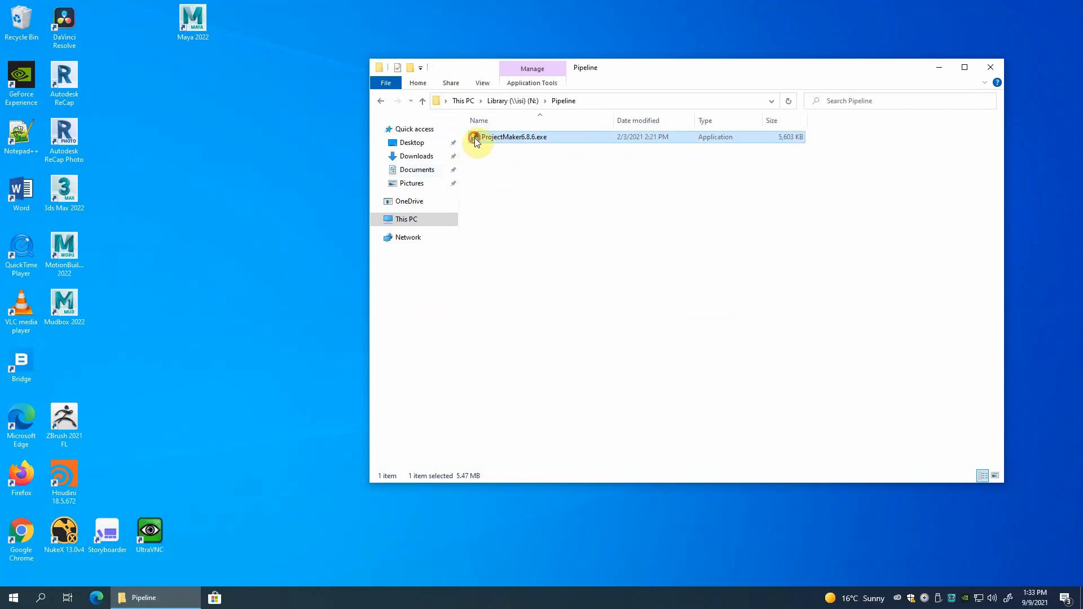
{"action": "left_click_drag", "start_coordinate": [475, 138], "coordinate": [138, 37]}
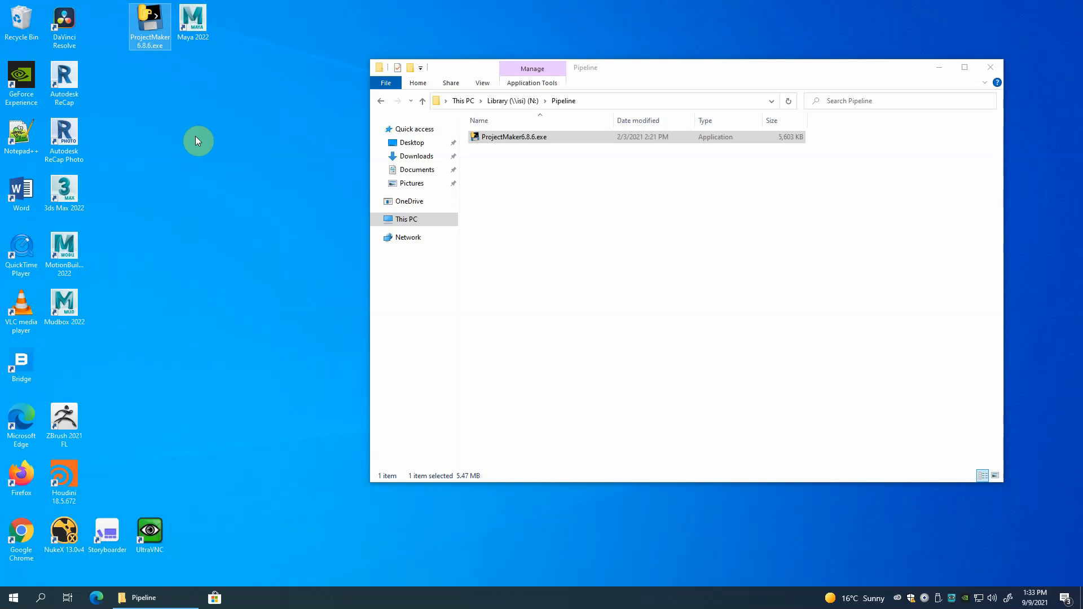
Go back up to This PC and open the home network drive (M:).
{"action": "left_click", "coordinate": [423, 99]}
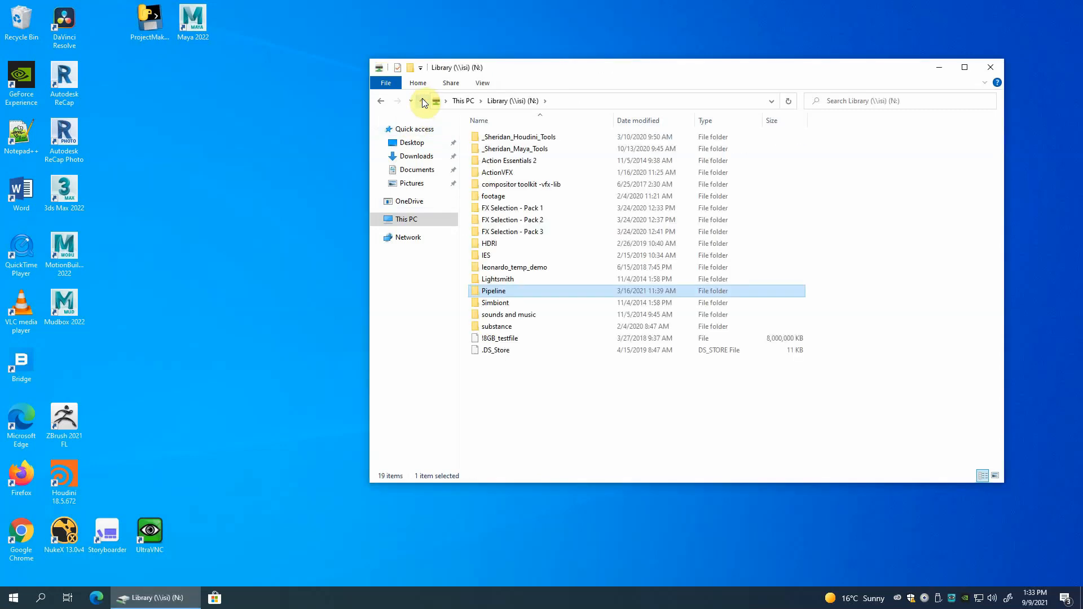
{"action": "left_click", "coordinate": [422, 101]}
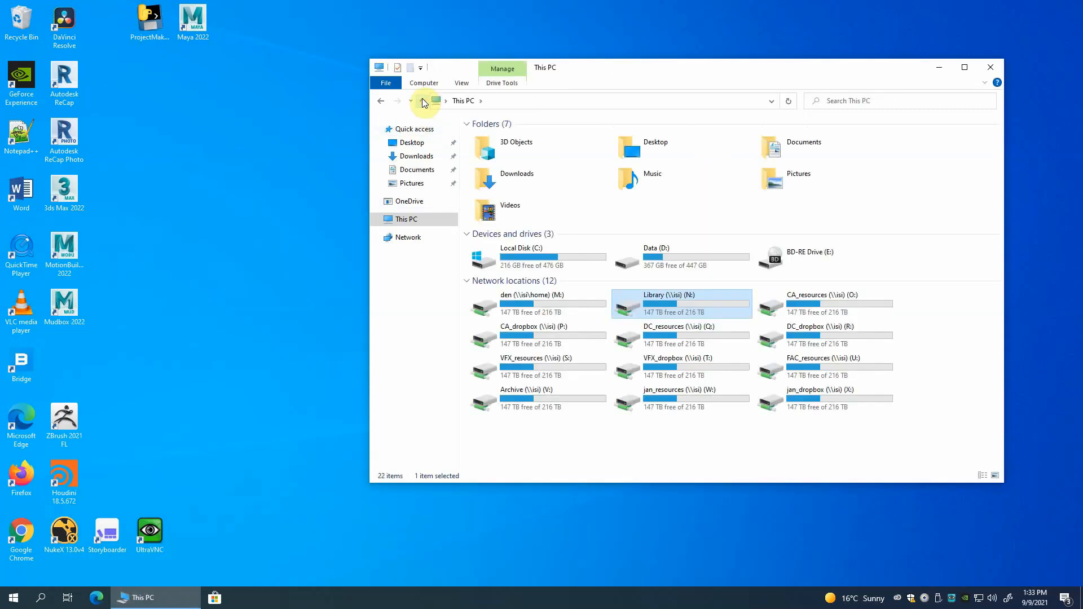
{"action": "left_click", "coordinate": [729, 453]}
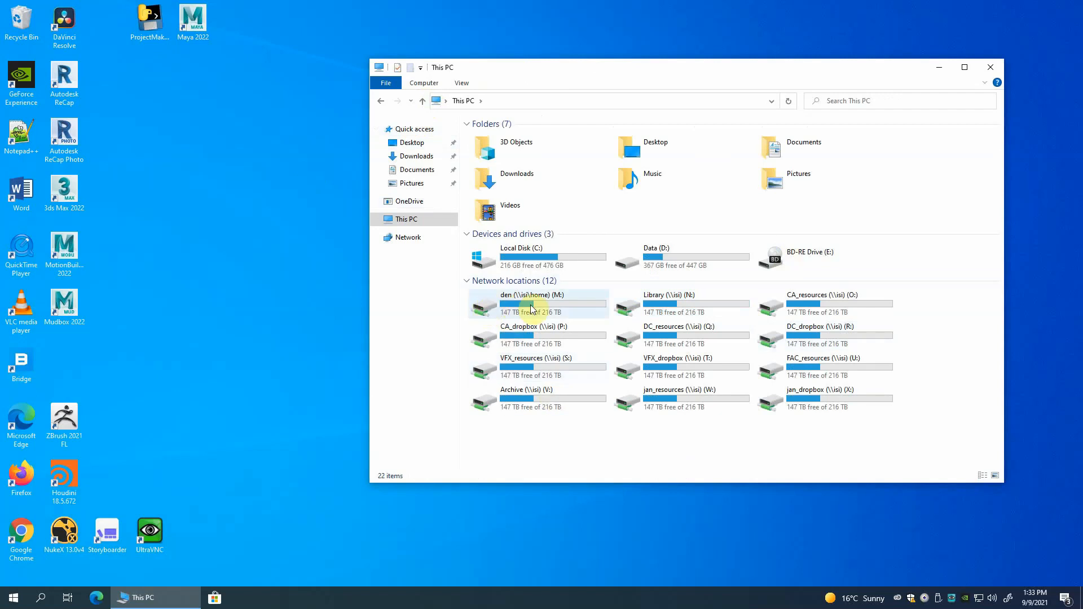
{"action": "double_click", "coordinate": [496, 313]}
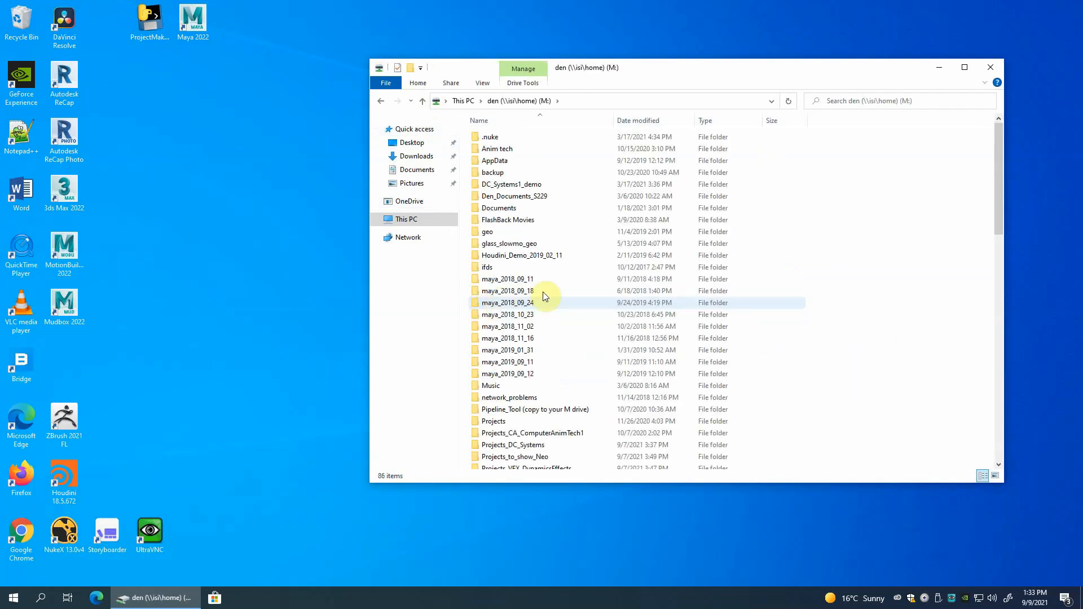
Examine the existing course project folders on the M: drive, from Projects to Projects_to_show_Neo, and how they are named.
{"action": "scroll", "coordinate": [616, 302], "scroll_direction": "down", "scroll_amount": 5}
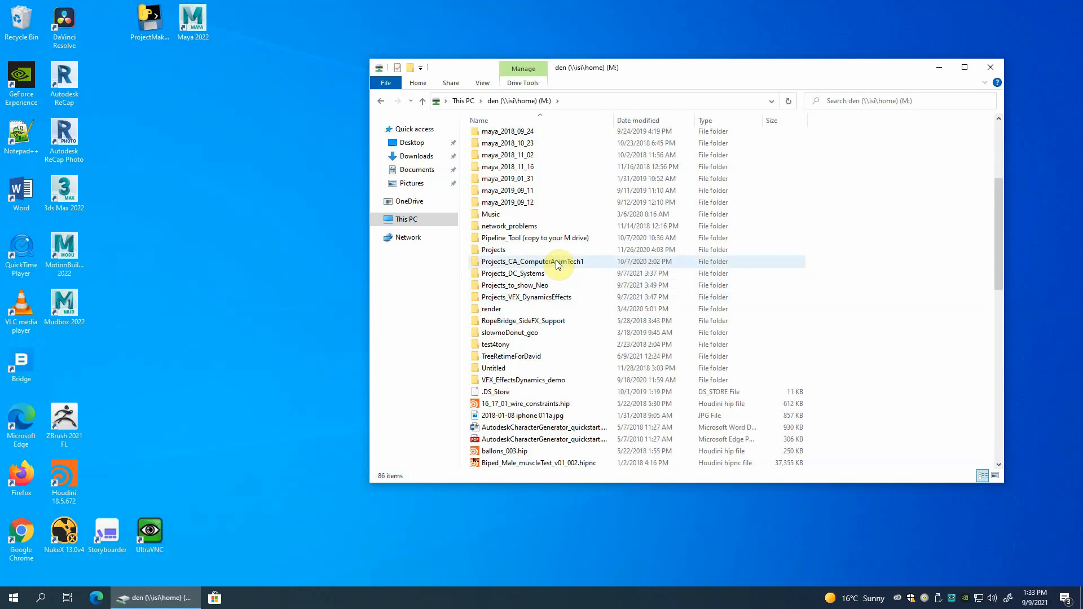
{"action": "left_click", "coordinate": [473, 249]}
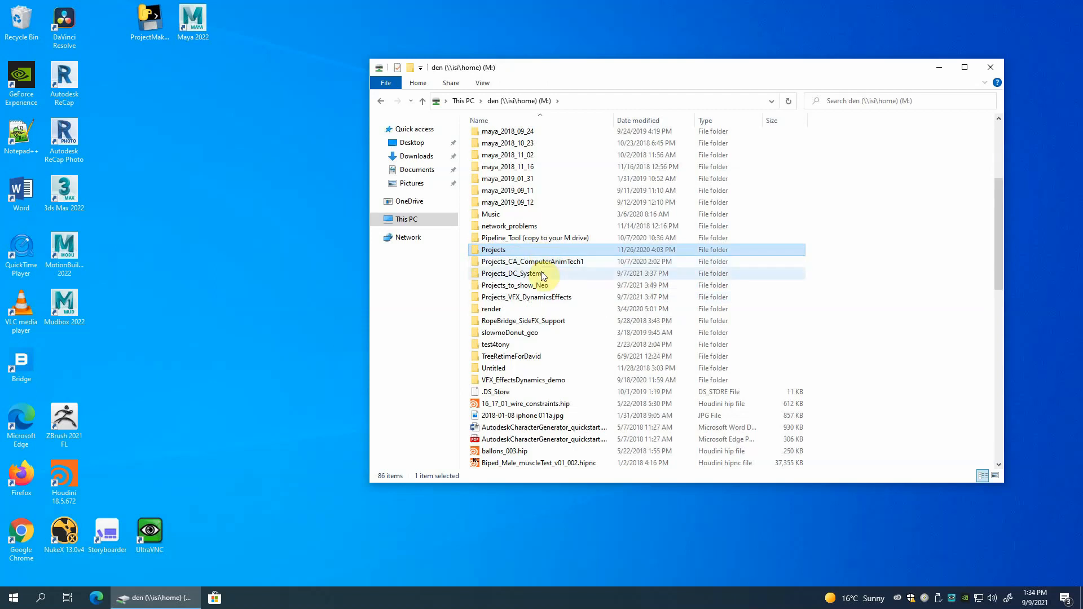
{"action": "left_click", "coordinate": [475, 263]}
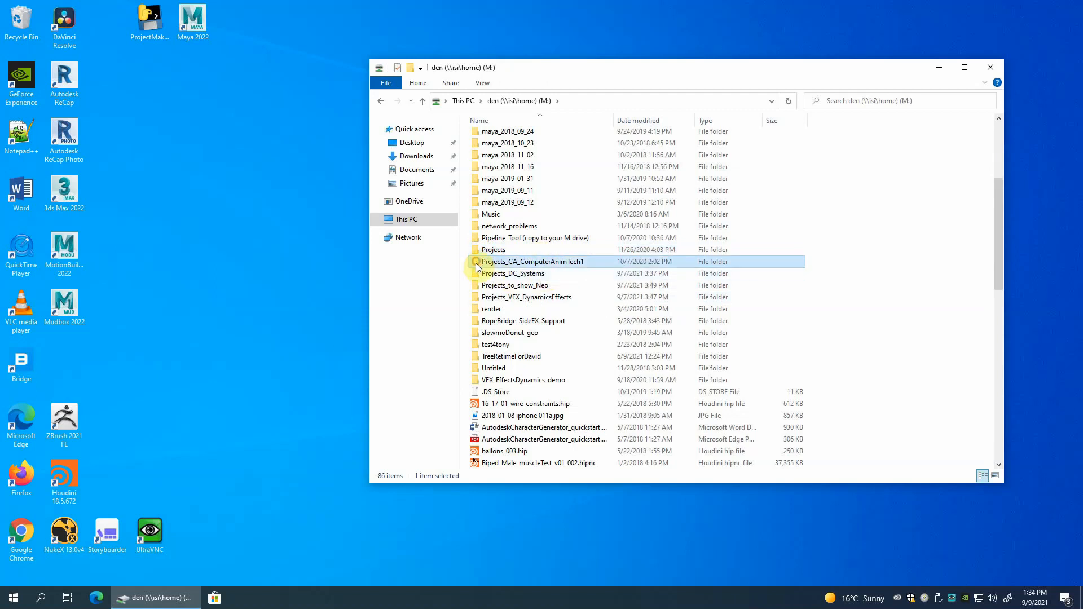
{"action": "left_click", "coordinate": [477, 274]}
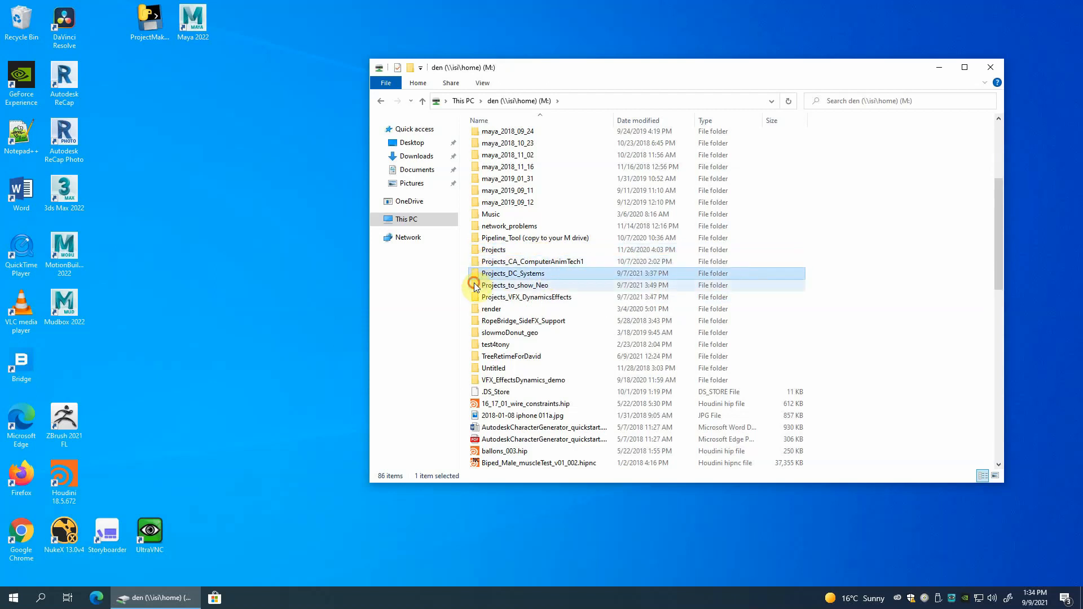
{"action": "left_click", "coordinate": [476, 286]}
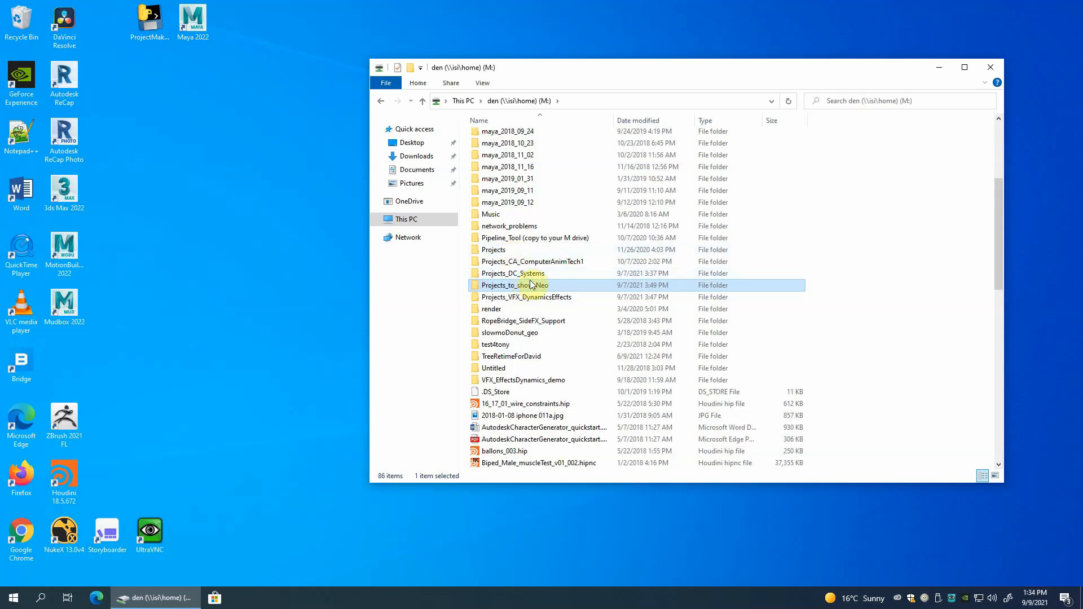
{"action": "left_click", "coordinate": [496, 263]}
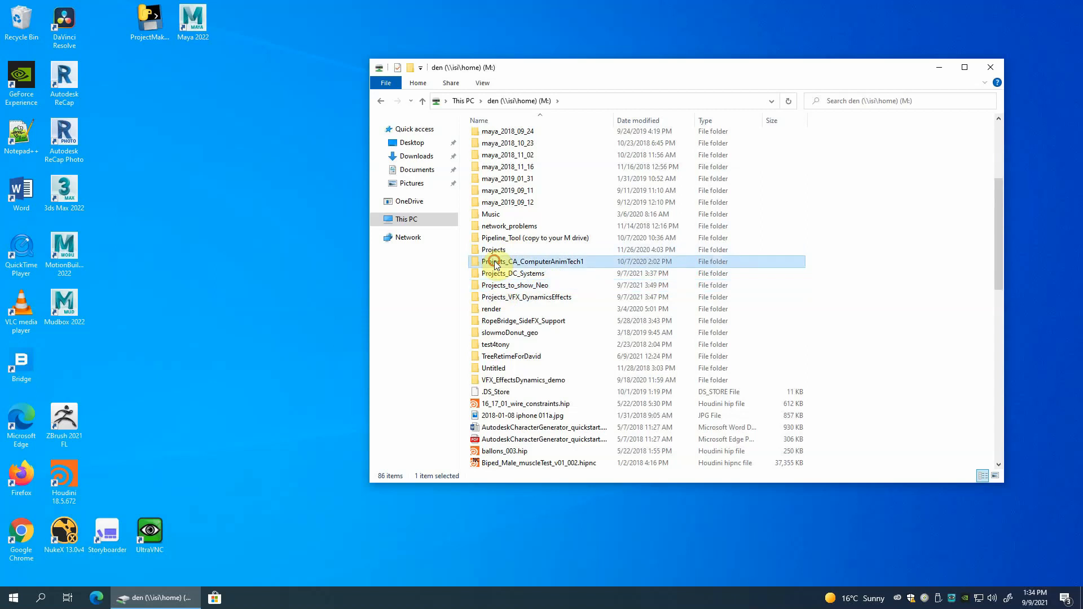
{"action": "left_click", "coordinate": [497, 273]}
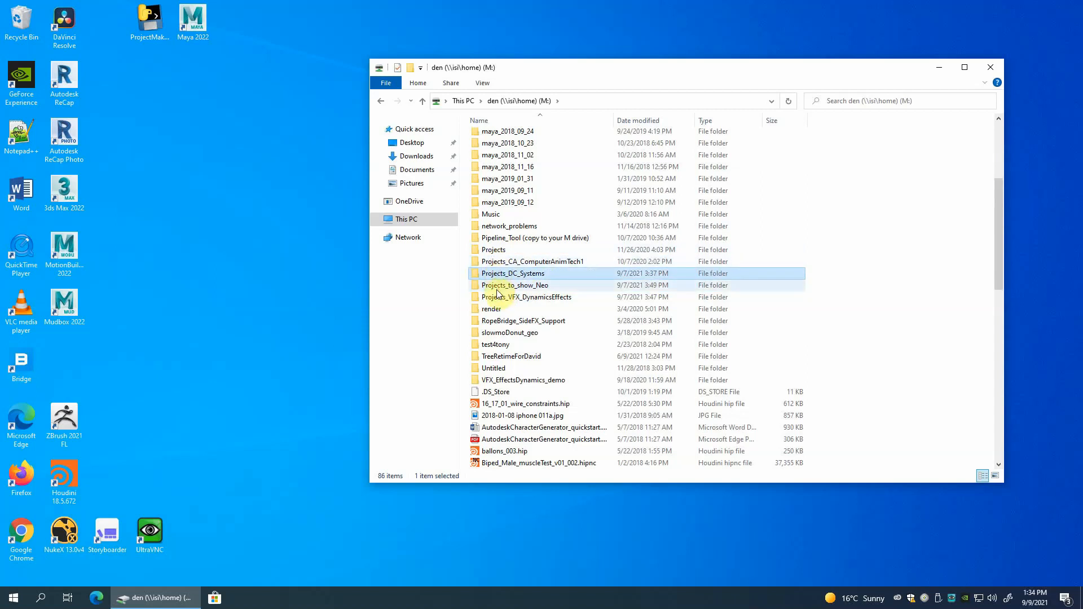
{"action": "left_click", "coordinate": [498, 287]}
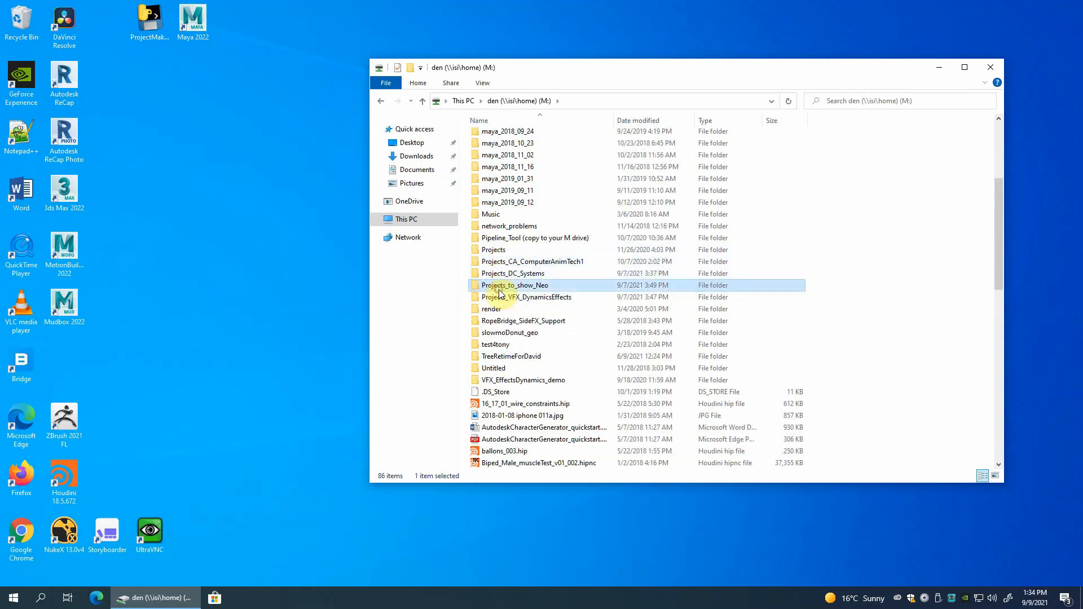
Look inside the Untitled folder on the M: drive and return to the drive's root.
{"action": "left_click", "coordinate": [149, 24]}
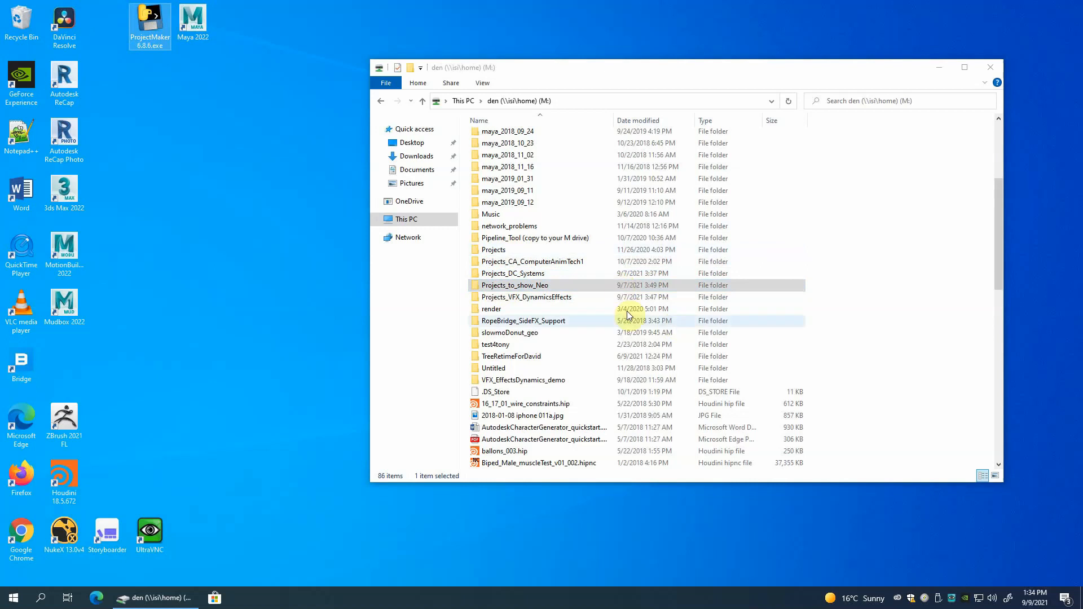
{"action": "left_click", "coordinate": [493, 287]}
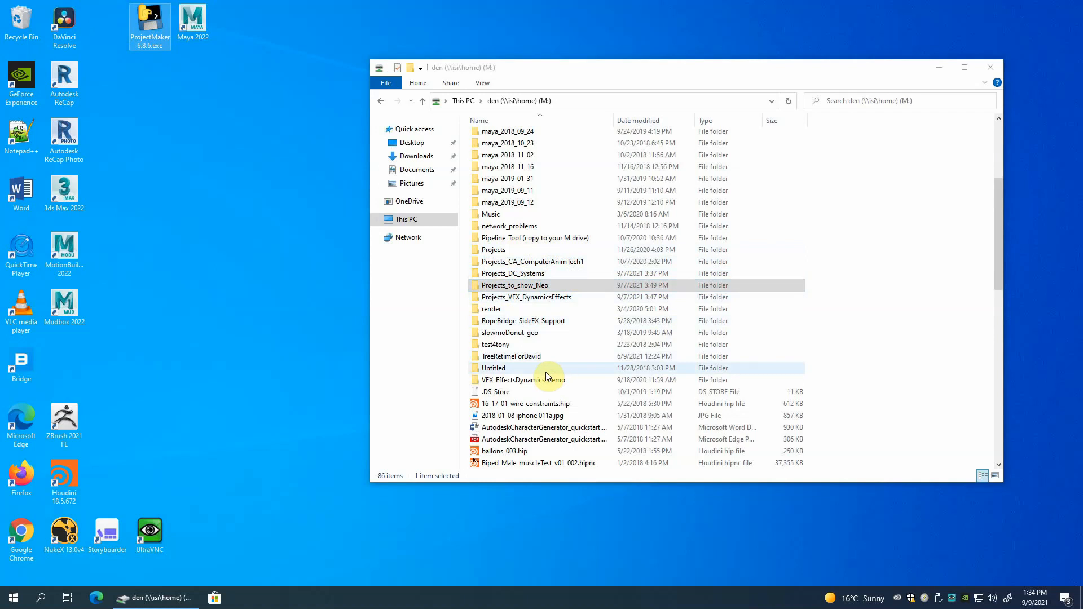
{"action": "left_click", "coordinate": [477, 371]}
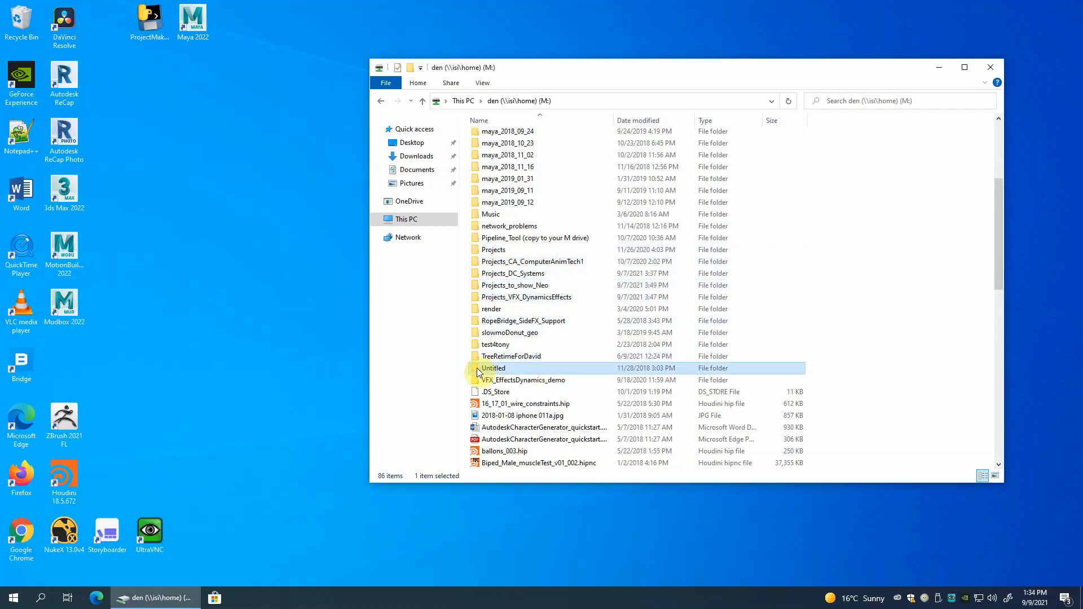
{"action": "double_click", "coordinate": [477, 371]}
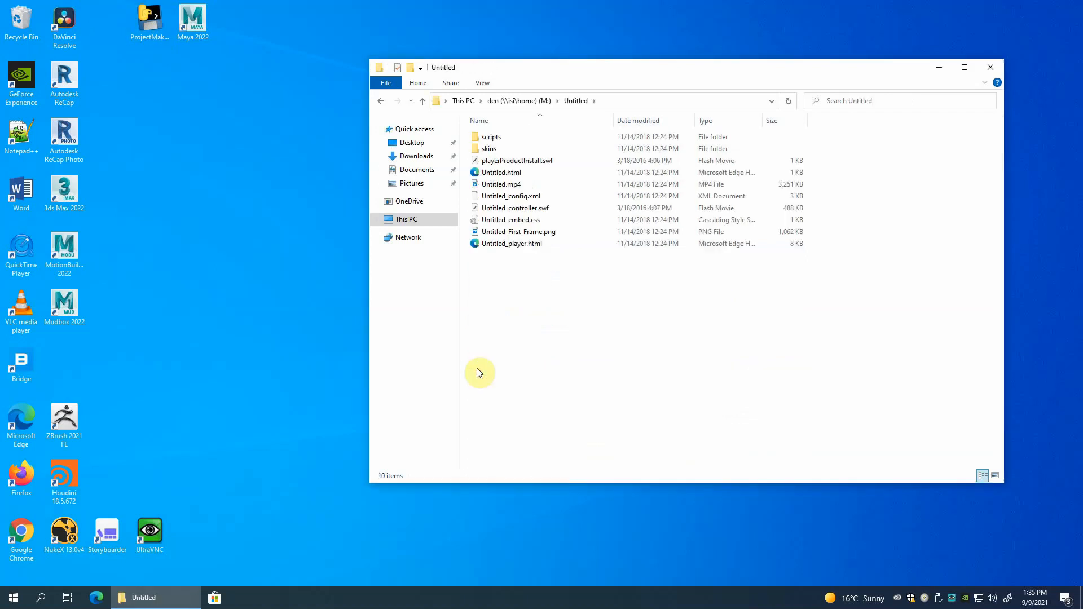
{"action": "left_click", "coordinate": [422, 101]}
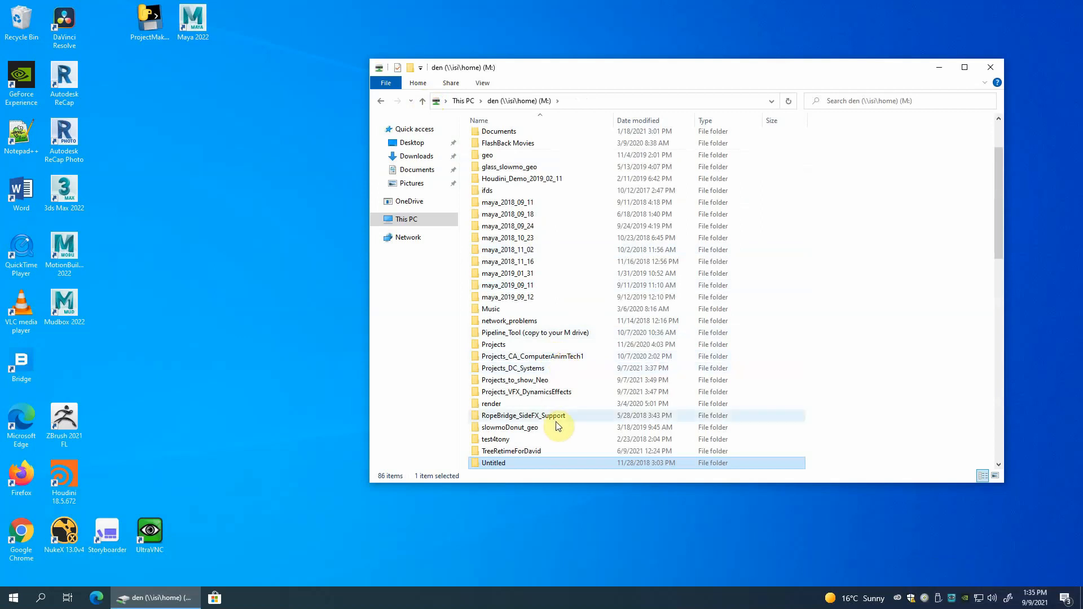
Create a new folder named Projects_DC_Demo1 in the root of the M: drive.
{"action": "right_click", "coordinate": [522, 462]}
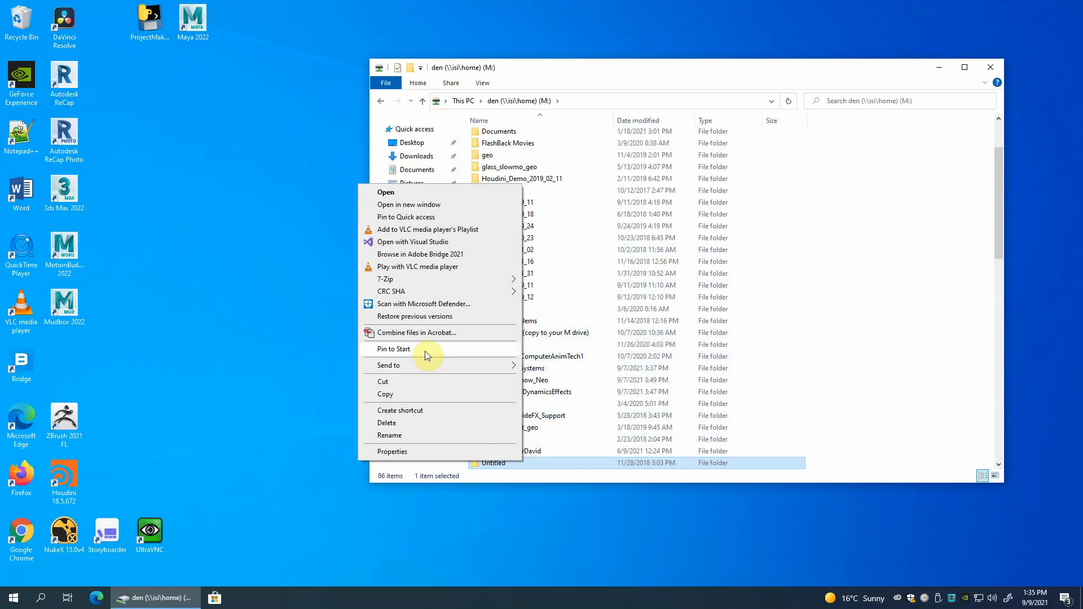
{"action": "right_click", "coordinate": [570, 452]}
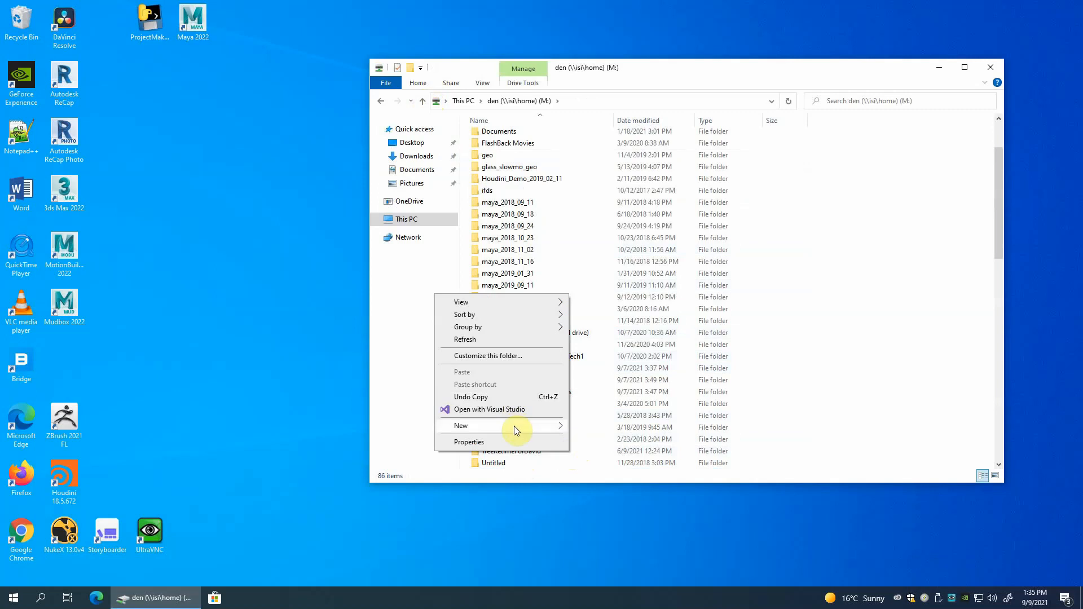
{"action": "mouse_move", "coordinate": [513, 425]}
{"action": "left_click", "coordinate": [592, 427]}
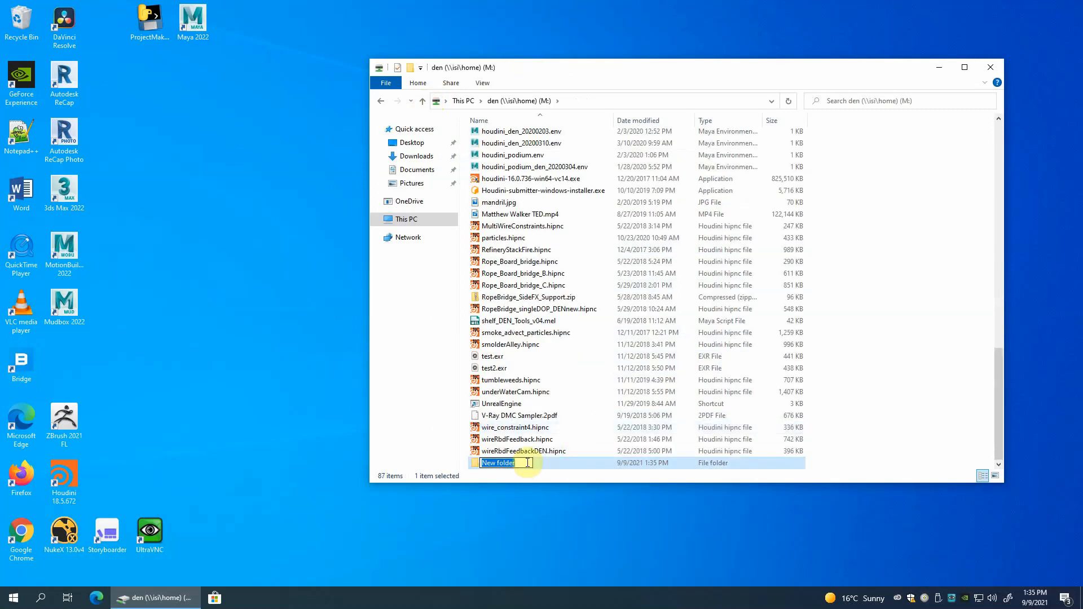
{"action": "type", "text": "P"}
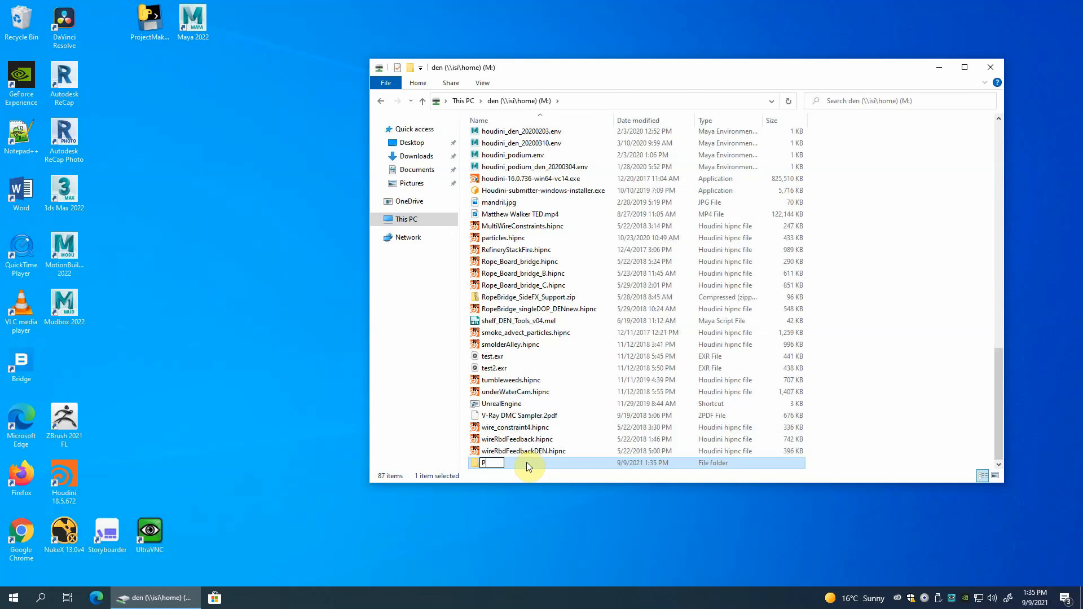
{"action": "type", "text": "rojects_DC_"}
{"action": "type", "text": "Demo1"}
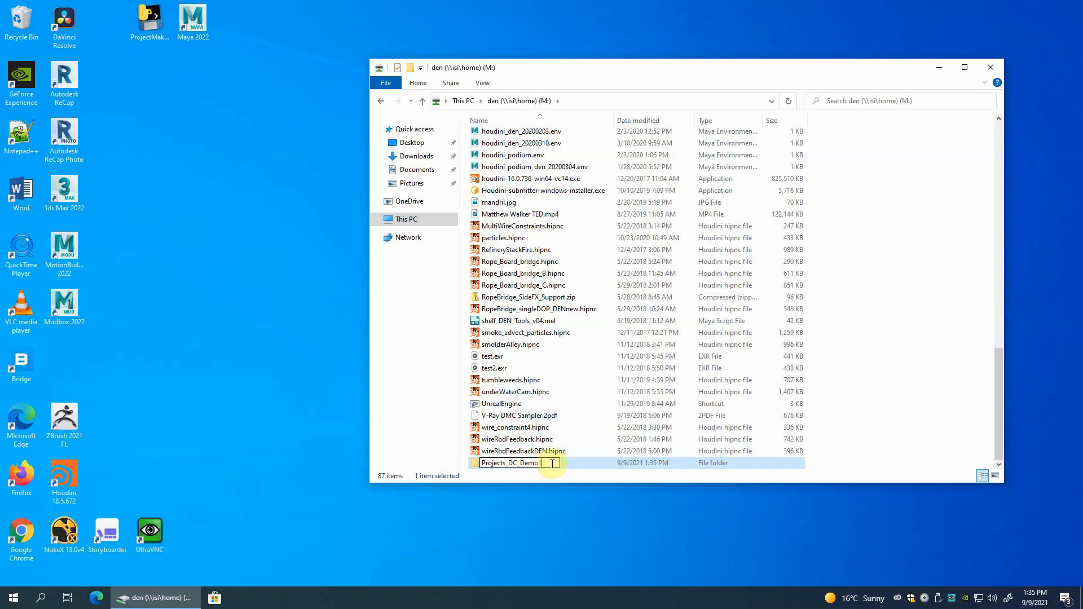
{"action": "key", "text": "Return"}
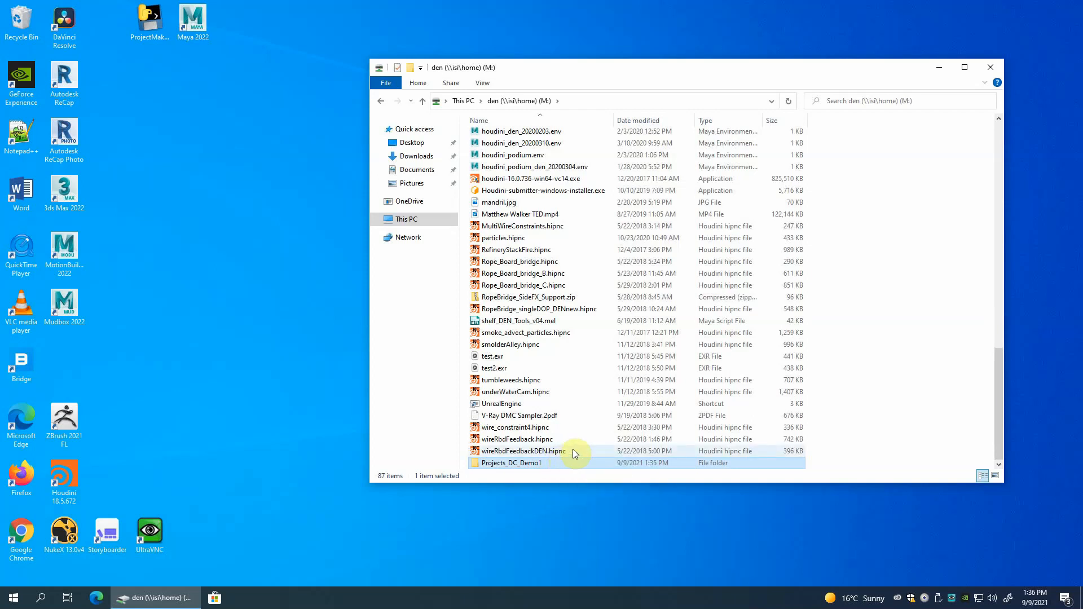
Create a second new folder named Projects_VFX_Demo2 in the root of the M: drive.
{"action": "right_click", "coordinate": [574, 451]}
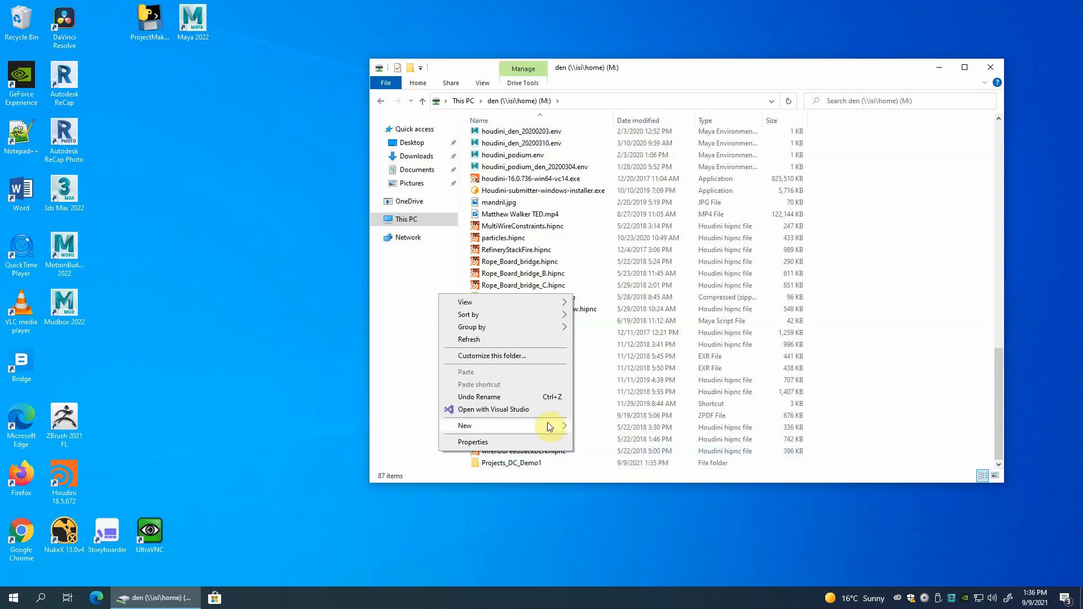
{"action": "mouse_move", "coordinate": [547, 426]}
{"action": "left_click", "coordinate": [584, 428]}
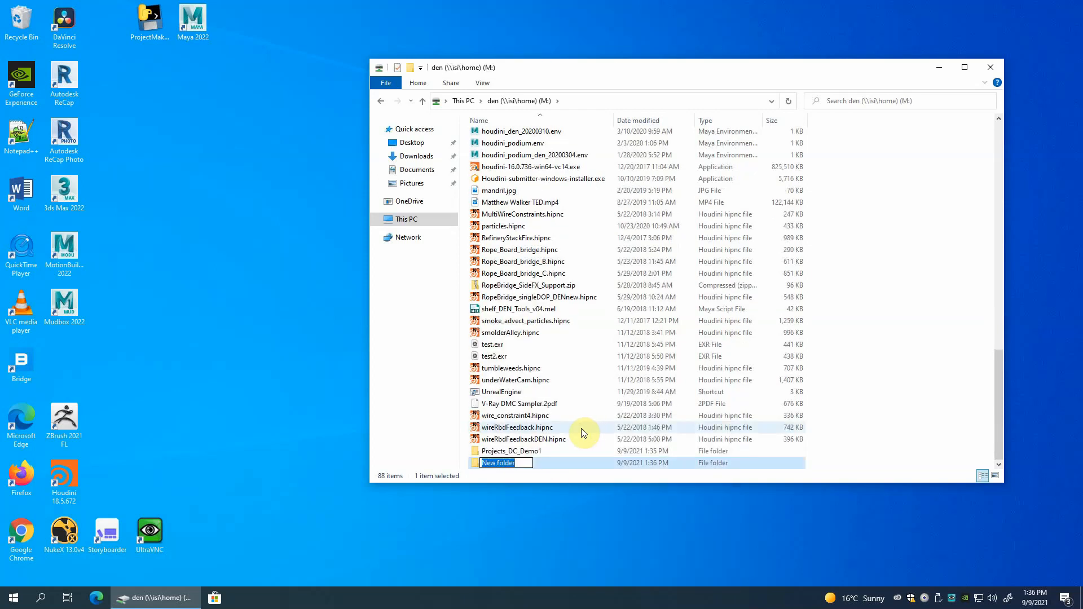
{"action": "type", "text": "Projects"}
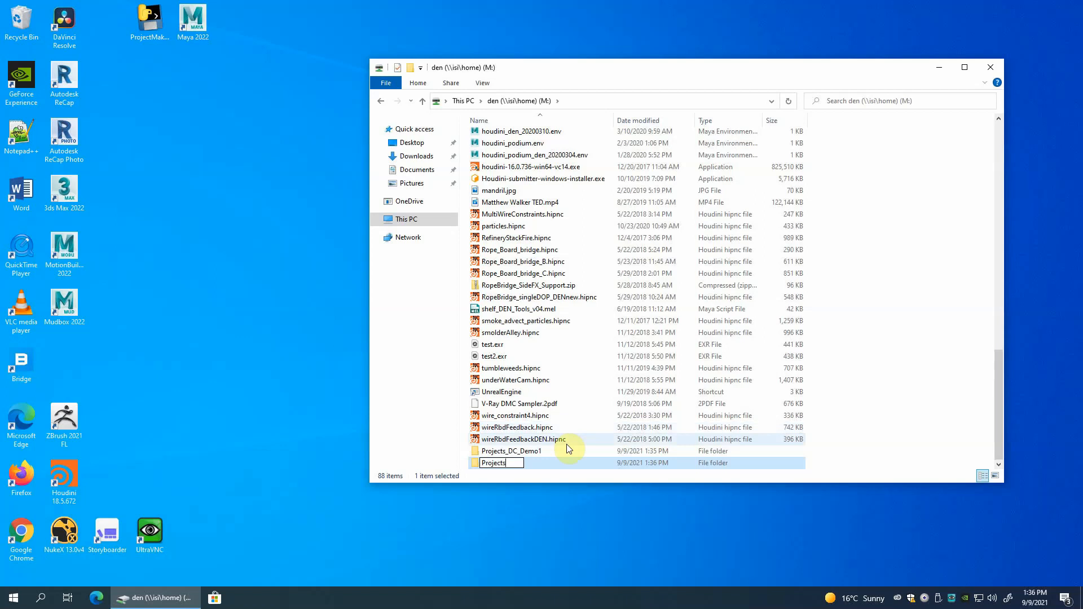
{"action": "type", "text": "_VFX_Demo2"}
{"action": "key", "text": "Return"}
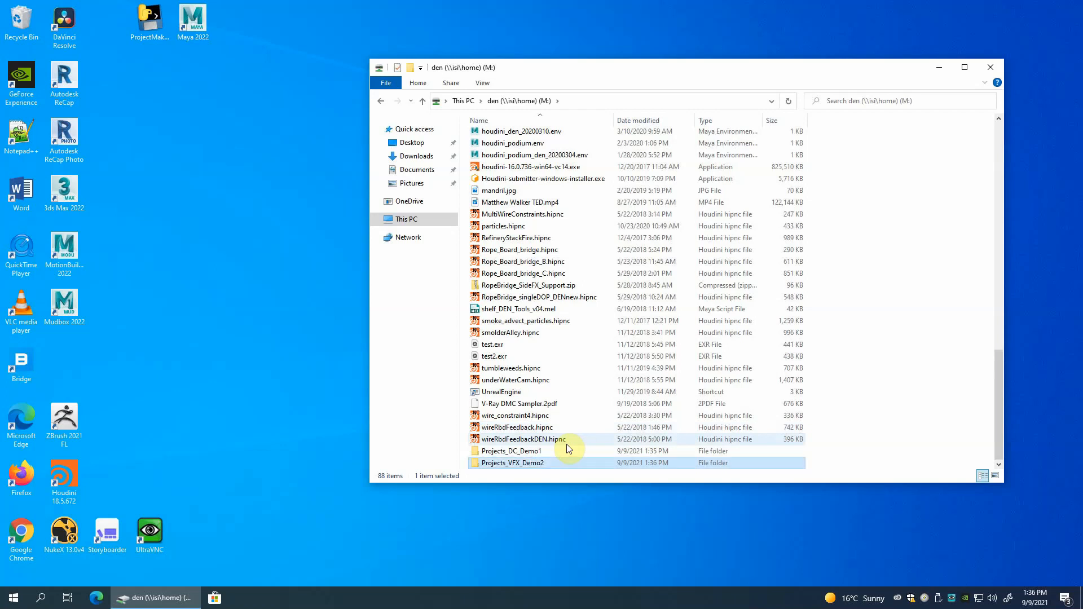
View the contents of the Projects_DC_Demo1 folder and return to the M: drive's root.
{"action": "double_click", "coordinate": [475, 453]}
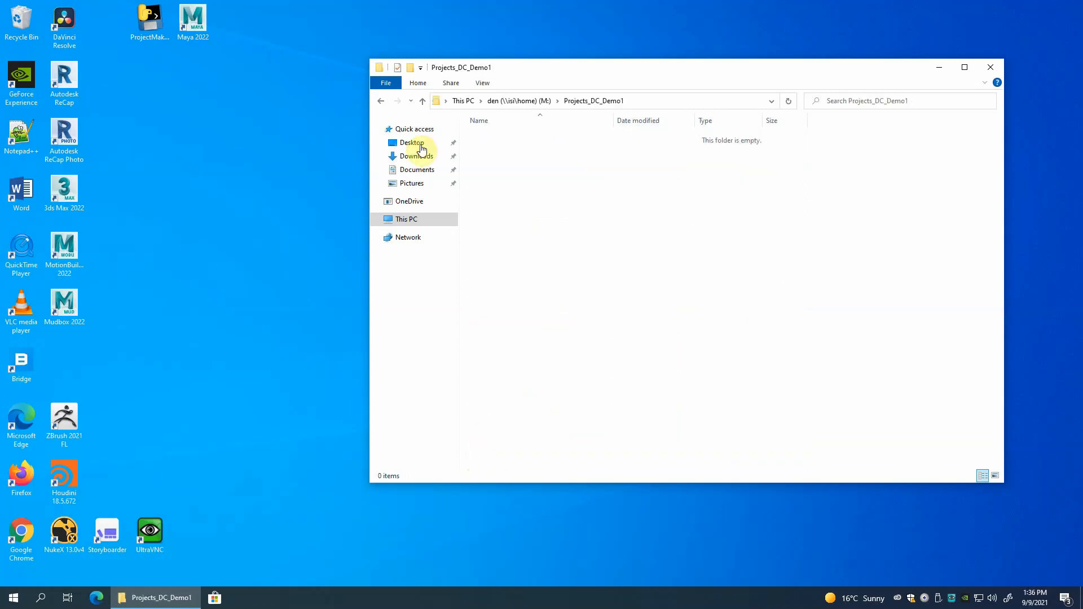
{"action": "left_click", "coordinate": [421, 101]}
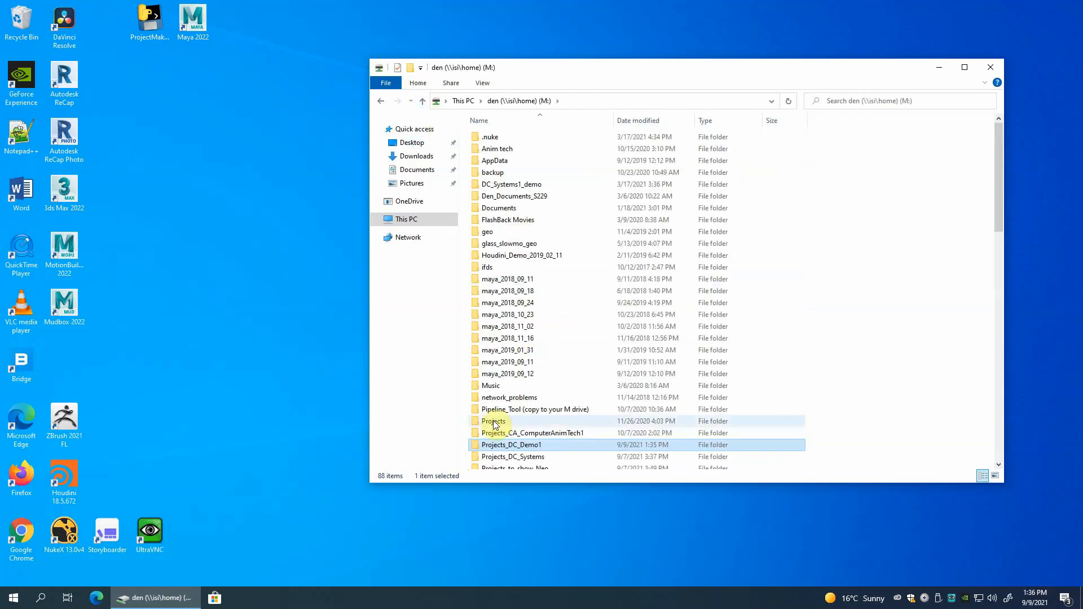
Launch ProjectMaker from the desktop, with its console window minimized and the main window moved clear of the desktop icons.
{"action": "scroll", "coordinate": [551, 390], "scroll_direction": "down", "scroll_amount": 2}
{"action": "scroll", "coordinate": [550, 391], "scroll_direction": "down", "scroll_amount": 2}
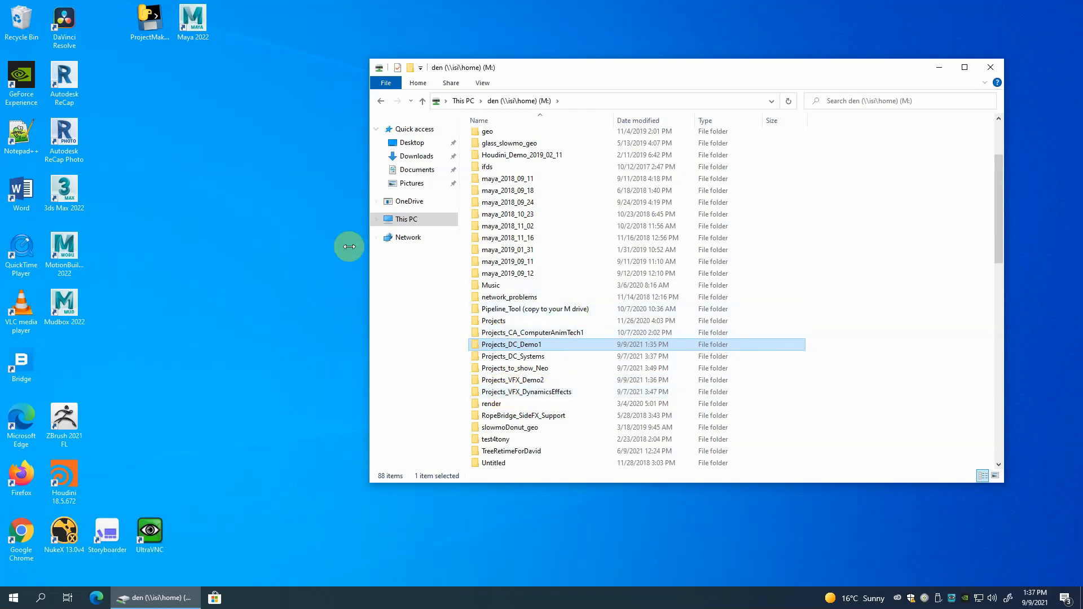
{"action": "double_click", "coordinate": [151, 21]}
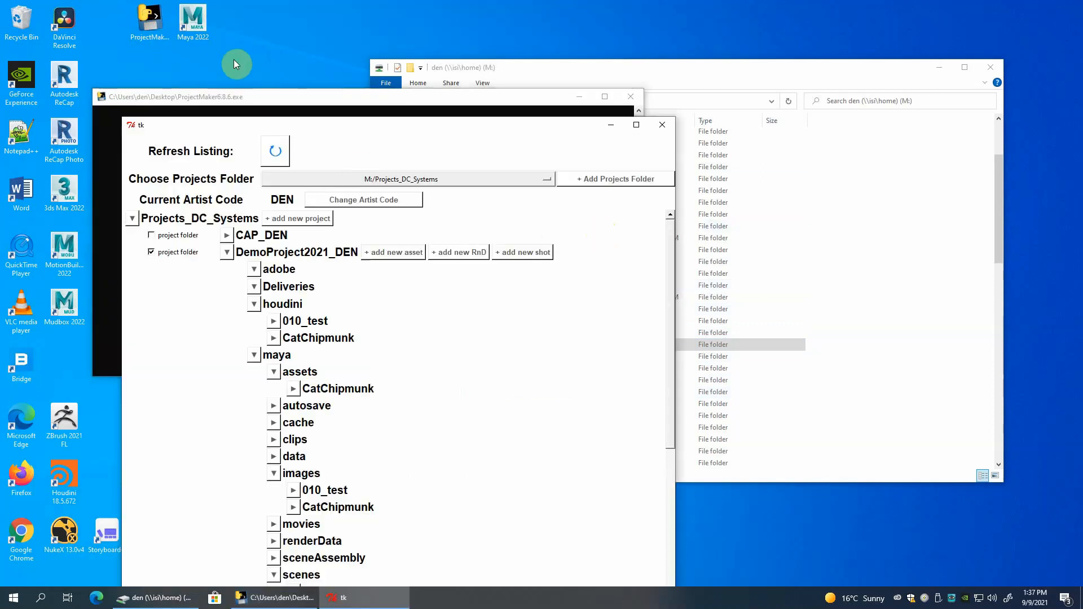
{"action": "left_click", "coordinate": [580, 97]}
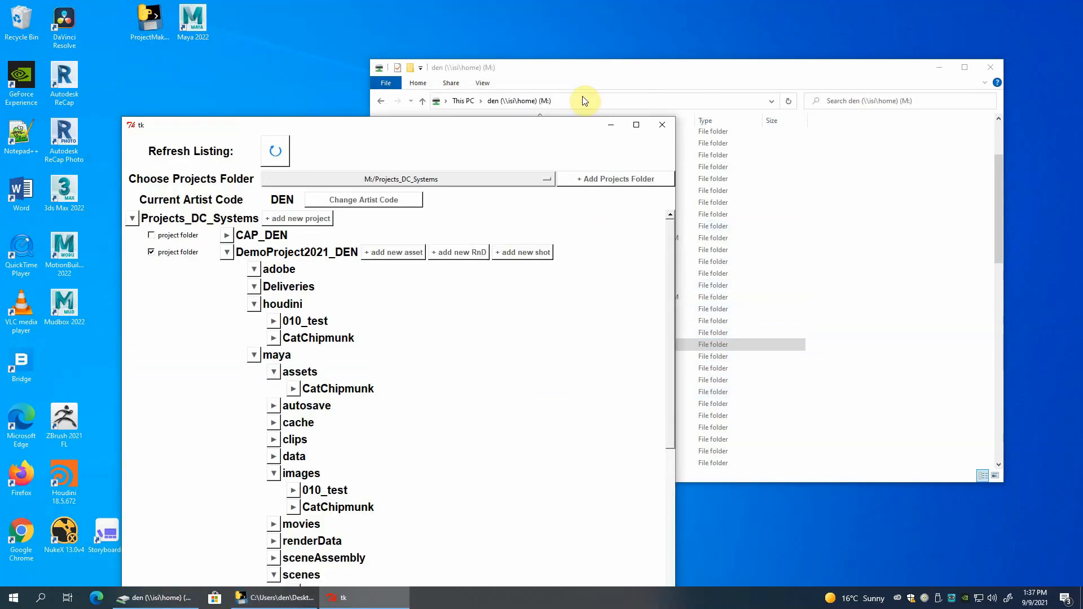
{"action": "left_click_drag", "start_coordinate": [437, 126], "coordinate": [593, 48]}
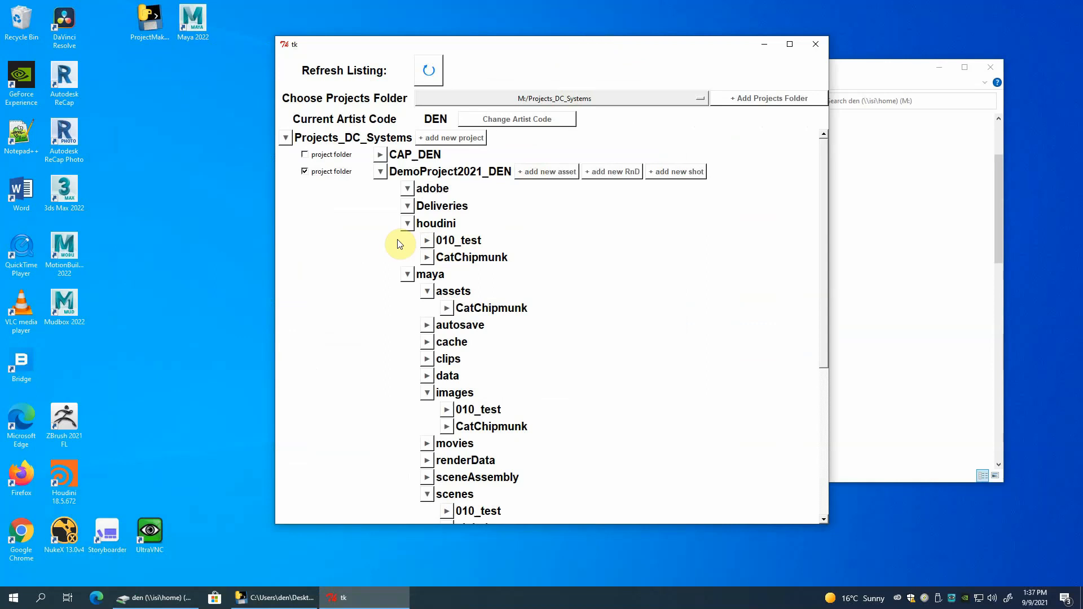
Toggle the project folder marking of DemoProject2021_DEN off and on again, and collapse its folder tree.
{"action": "left_click", "coordinate": [305, 172]}
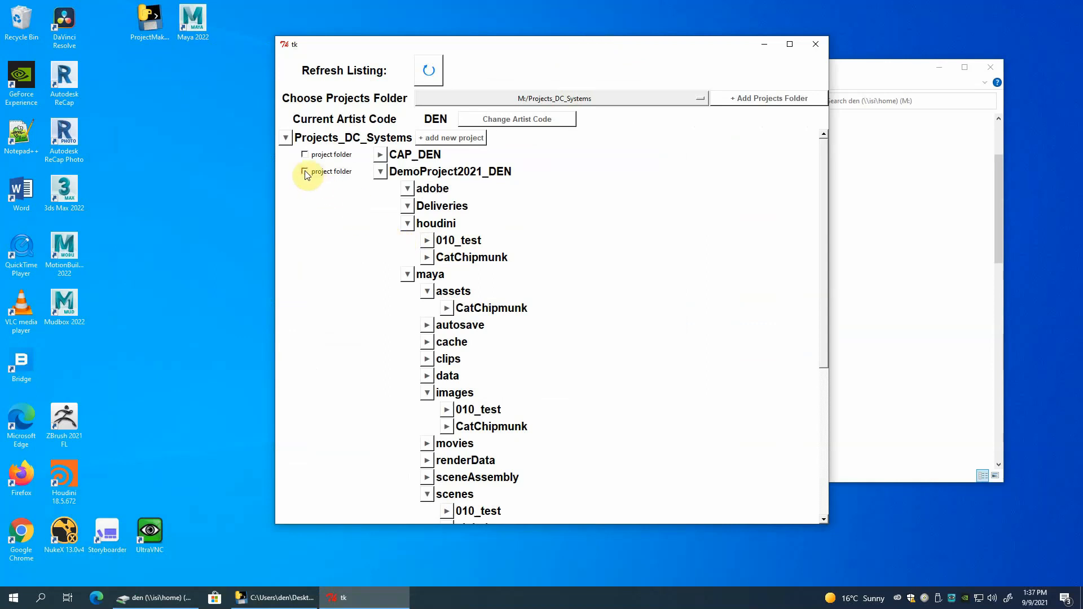
{"action": "left_click", "coordinate": [305, 172]}
{"action": "left_click", "coordinate": [384, 175]}
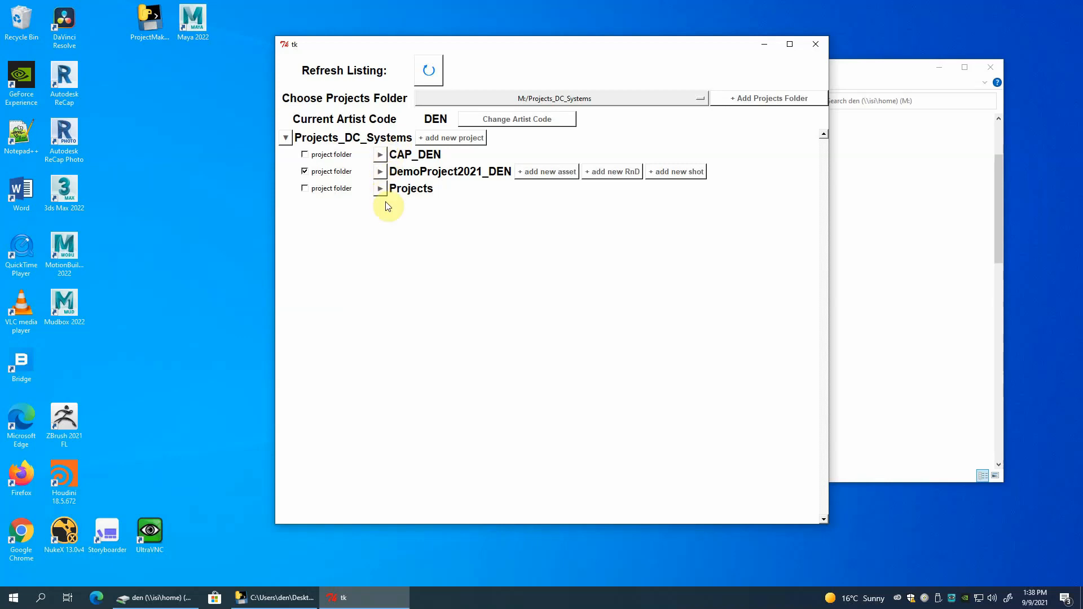
Try the project folder marking on CAP_DEN, DemoProject2021_DEN and Projects, leave all three unmarked, and collapse the Projects_DC_Systems listing.
{"action": "left_click", "coordinate": [305, 171]}
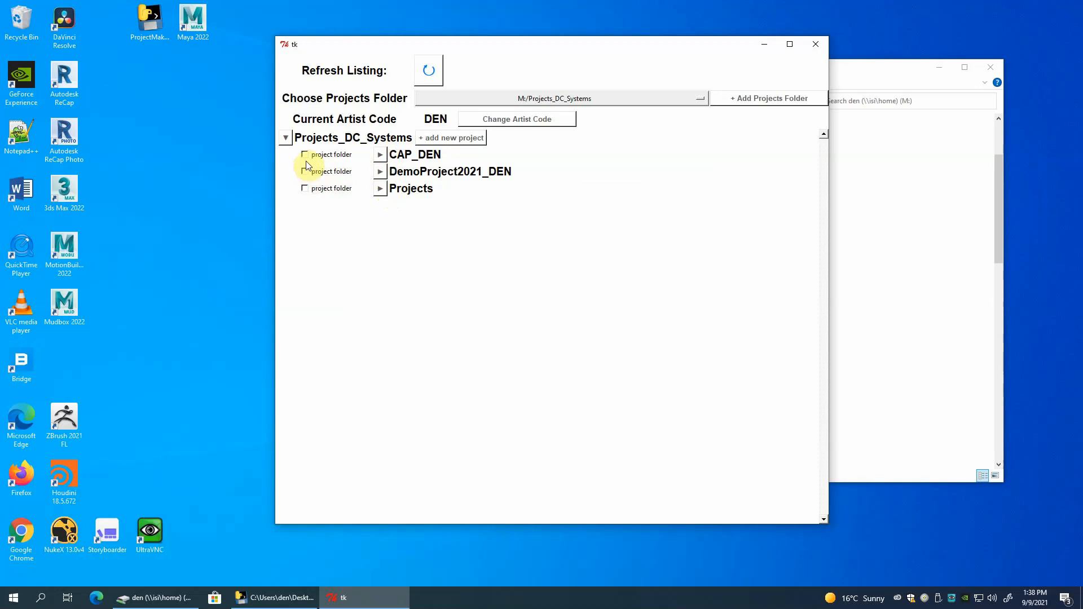
{"action": "left_click", "coordinate": [305, 155]}
{"action": "left_click", "coordinate": [304, 156]}
{"action": "left_click", "coordinate": [305, 171]}
{"action": "left_click", "coordinate": [306, 188]}
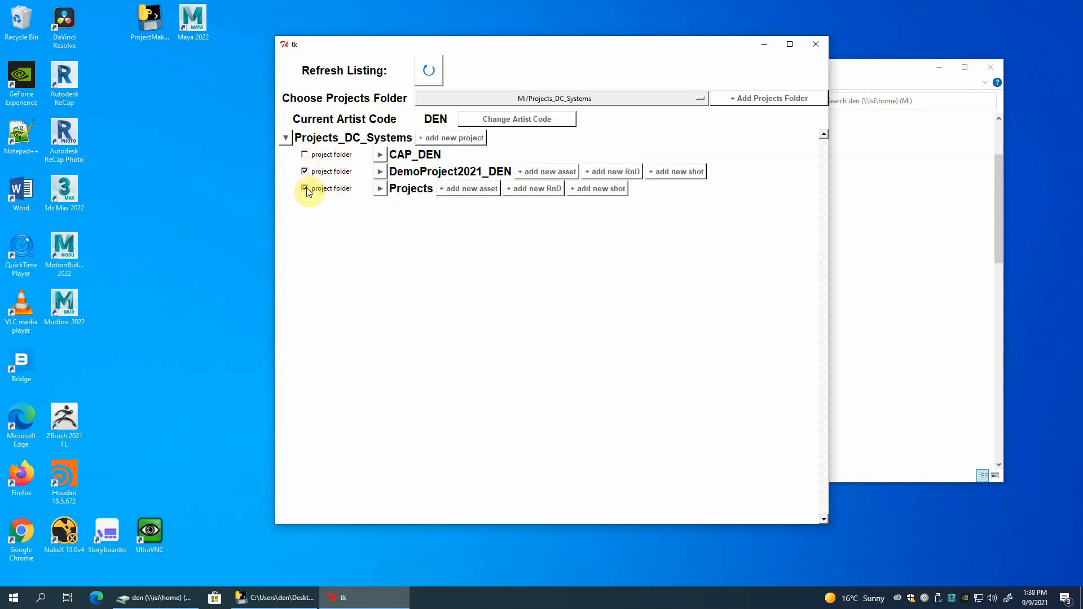
{"action": "left_click", "coordinate": [306, 188]}
{"action": "left_click", "coordinate": [305, 171]}
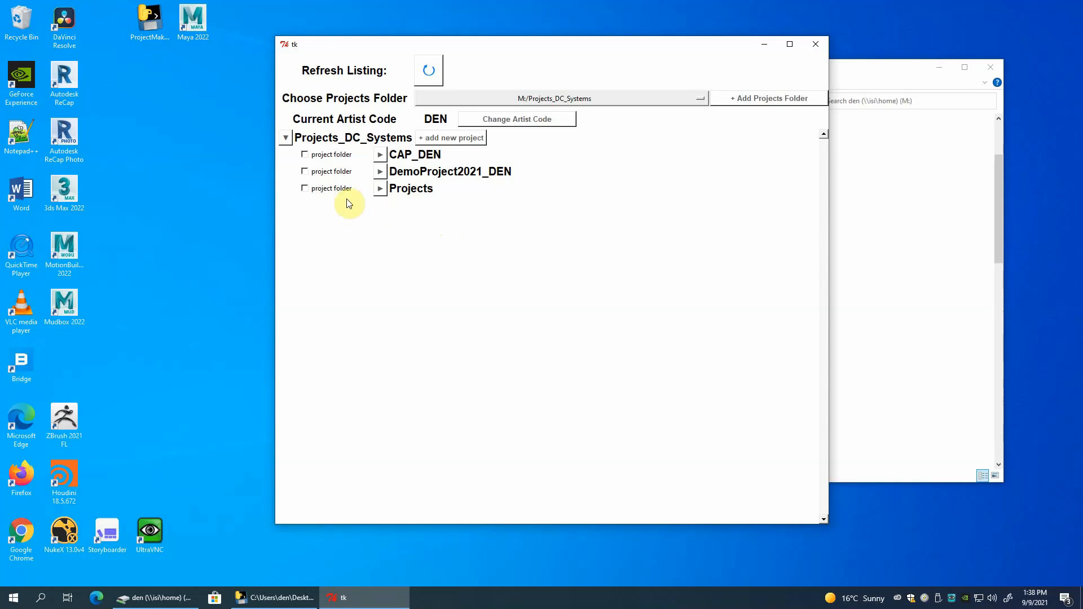
{"action": "left_click", "coordinate": [286, 138]}
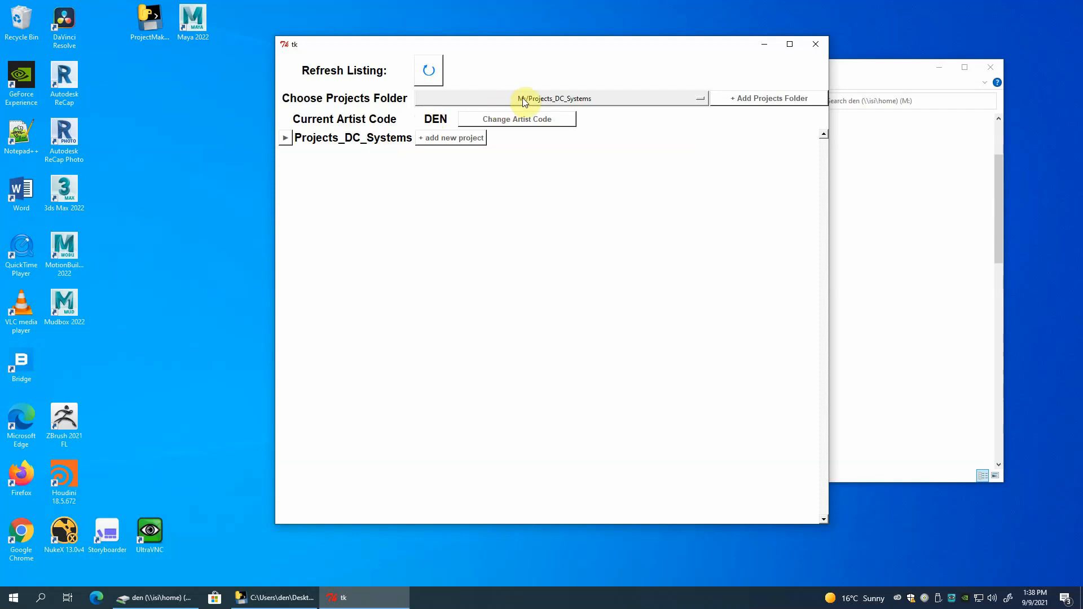
Switch the projects folder to M:/Projects_VFX_DynamicsEffects and collapse its listing after locating Projects_VFX_Demo2 on the M: drive in File Explorer.
{"action": "left_click", "coordinate": [626, 99]}
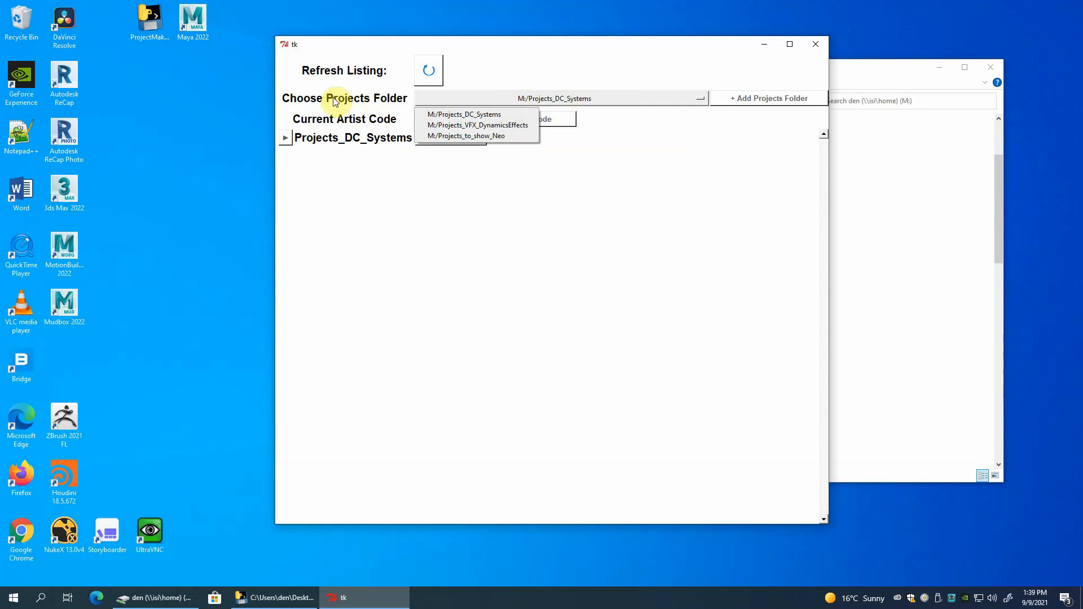
{"action": "left_click", "coordinate": [473, 126]}
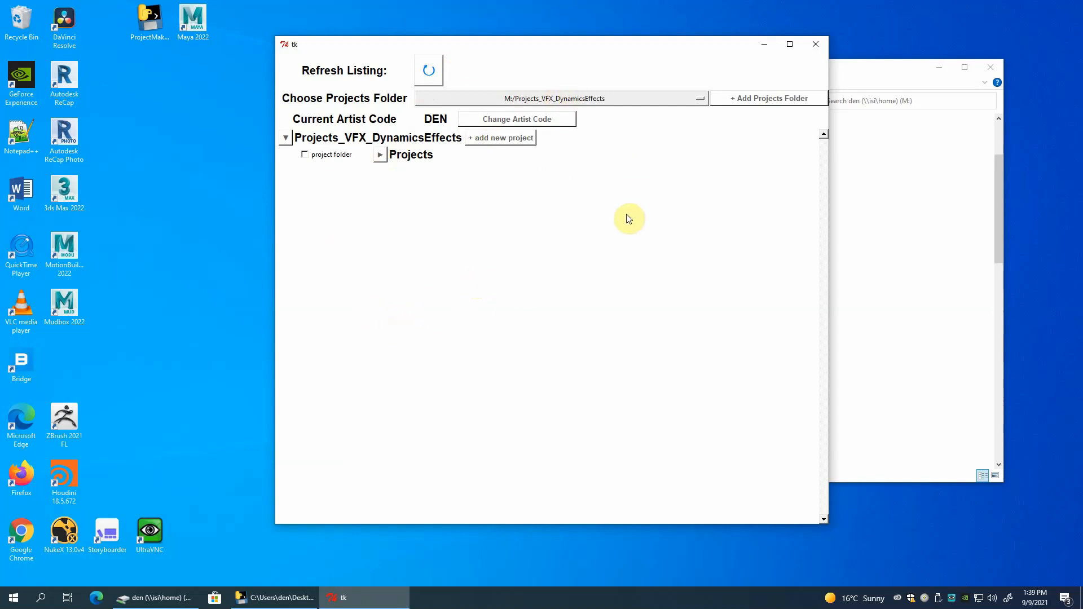
{"action": "left_click", "coordinate": [859, 71]}
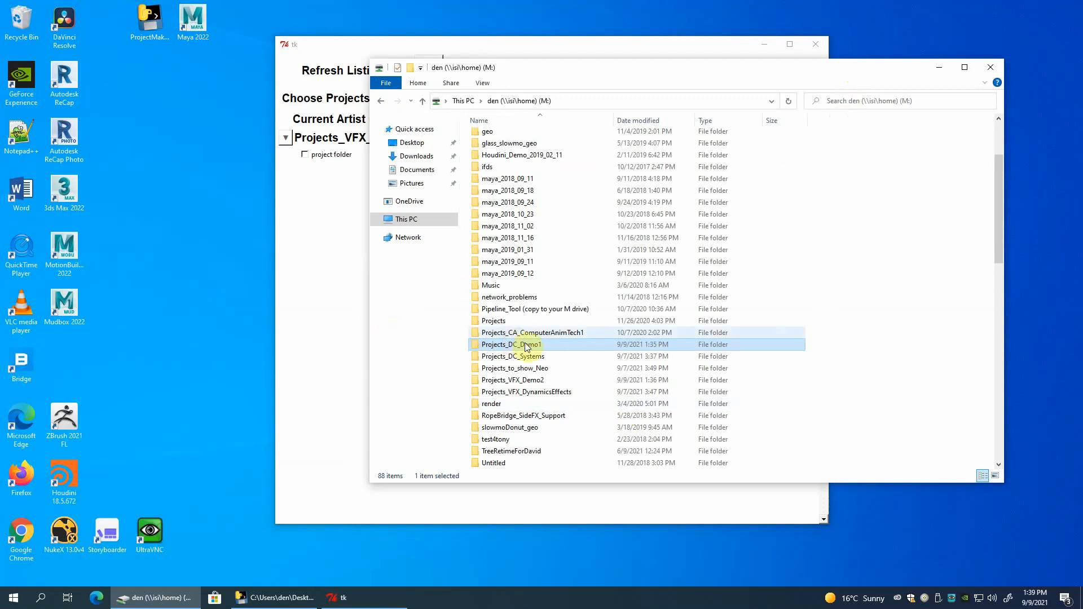
{"action": "left_click", "coordinate": [527, 382]}
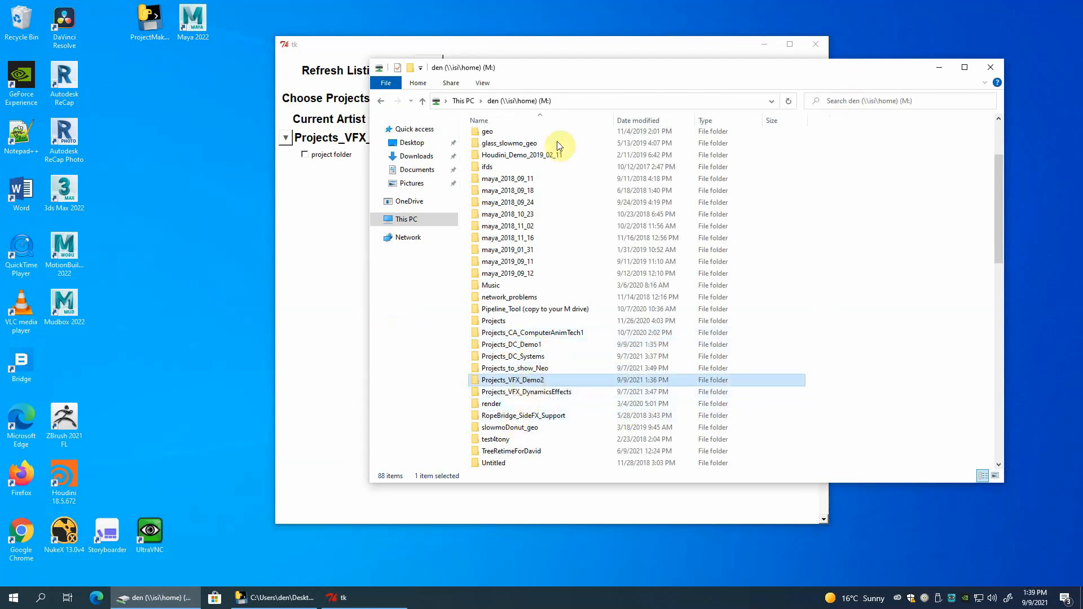
{"action": "left_click", "coordinate": [539, 45]}
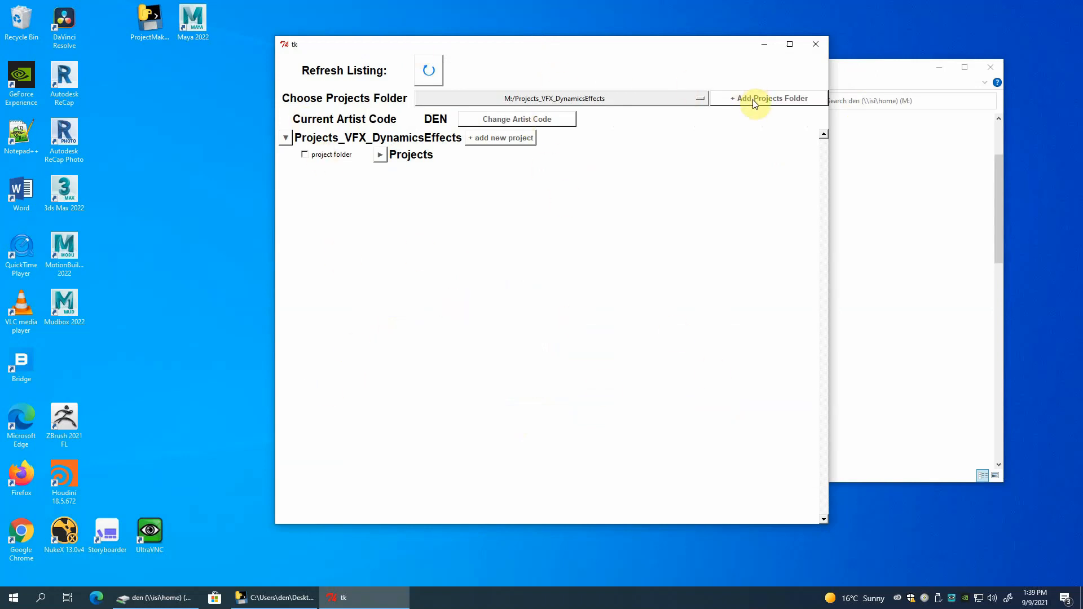
{"action": "left_click", "coordinate": [286, 138]}
Add the Projects_DC_Demo1 folder from the M: drive as a new projects folder.
{"action": "left_click", "coordinate": [777, 98]}
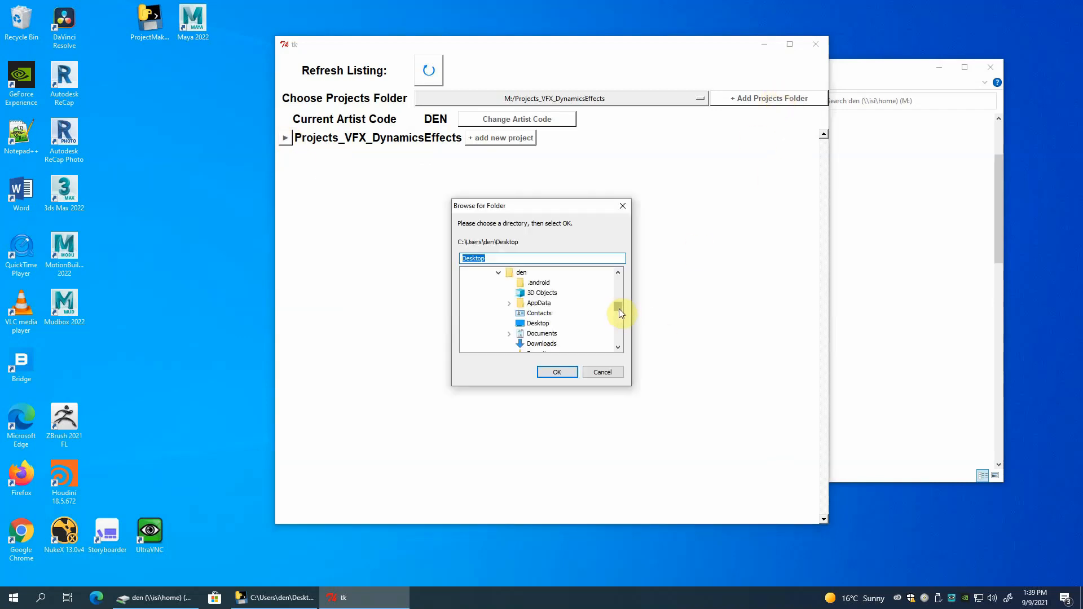
{"action": "scroll", "coordinate": [556, 324], "scroll_direction": "down", "scroll_amount": 3}
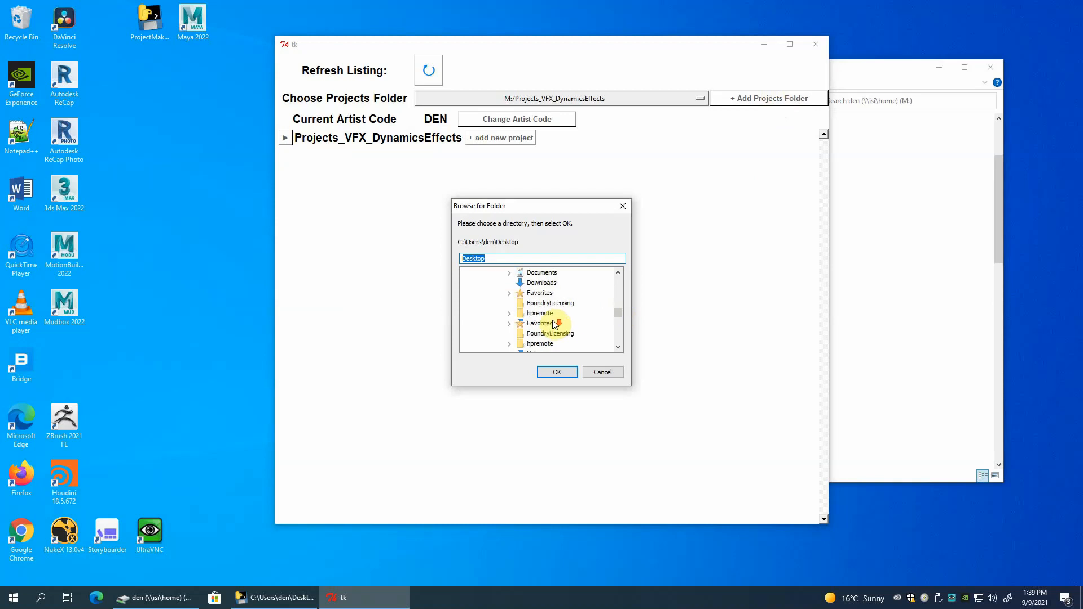
{"action": "scroll", "coordinate": [556, 324], "scroll_direction": "down", "scroll_amount": 3}
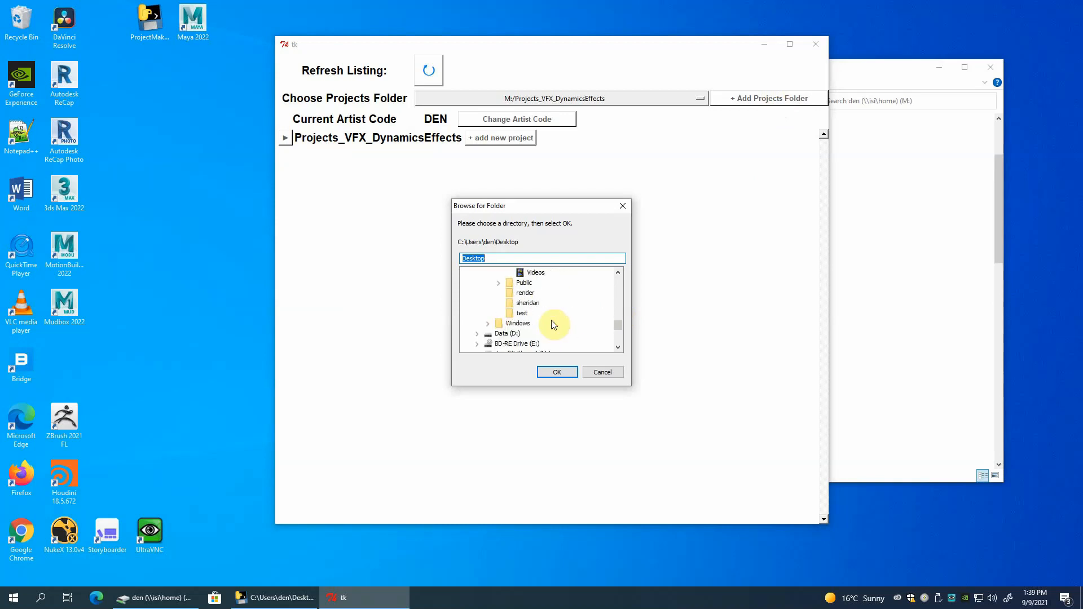
{"action": "scroll", "coordinate": [553, 325], "scroll_direction": "down", "scroll_amount": 2}
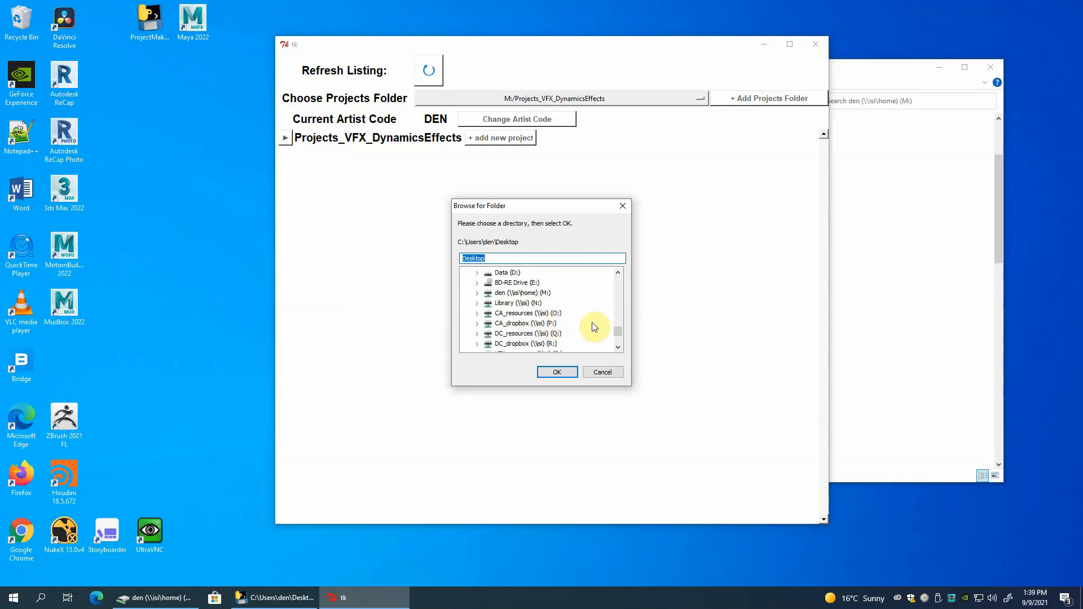
{"action": "left_click", "coordinate": [478, 294]}
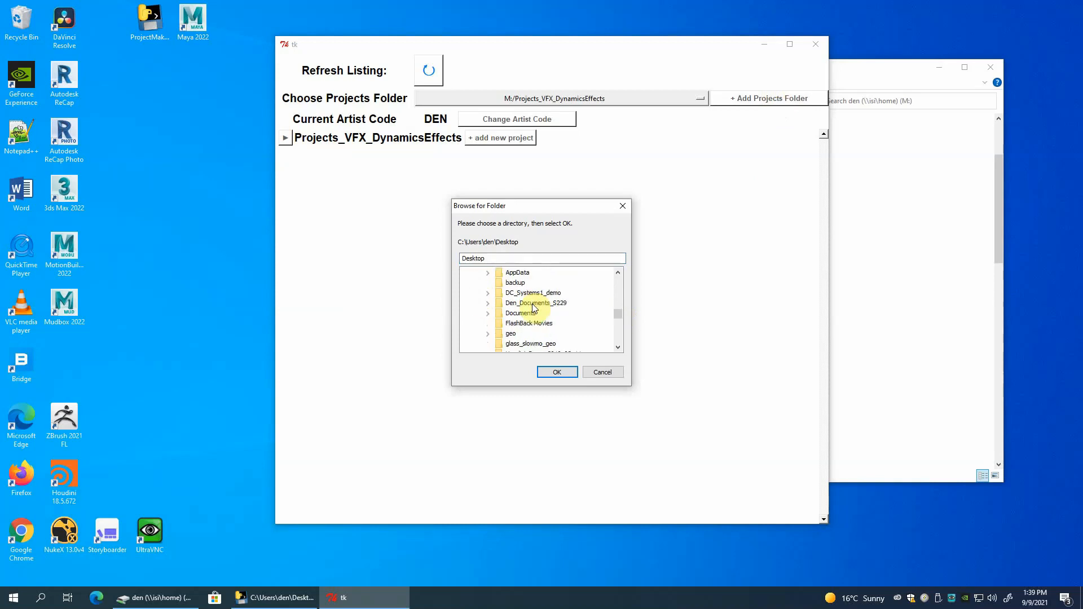
{"action": "scroll", "coordinate": [547, 311], "scroll_direction": "down", "scroll_amount": 5}
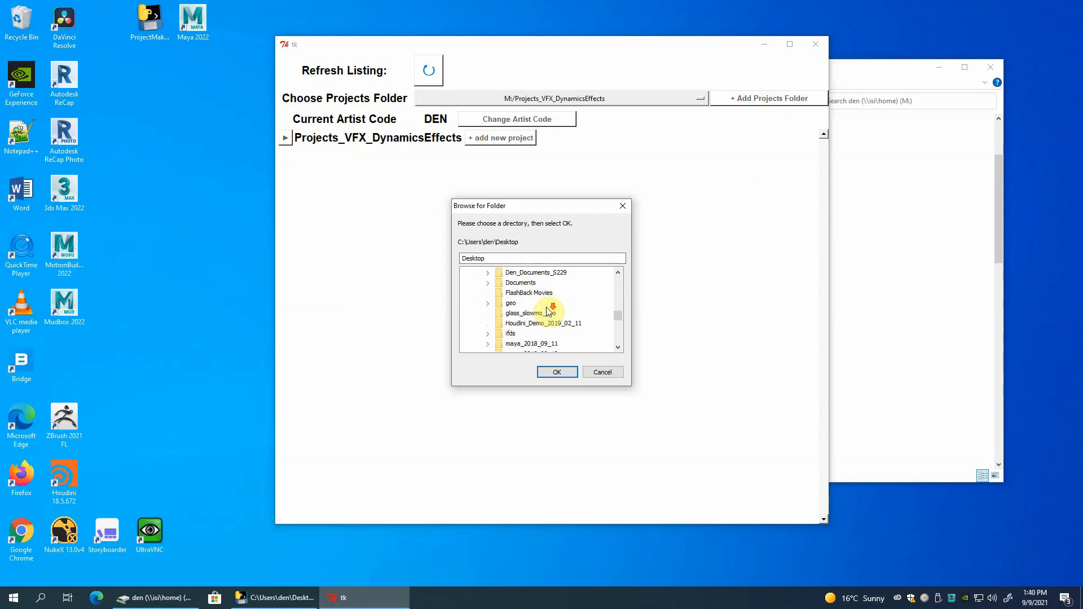
{"action": "scroll", "coordinate": [545, 312], "scroll_direction": "down", "scroll_amount": 2}
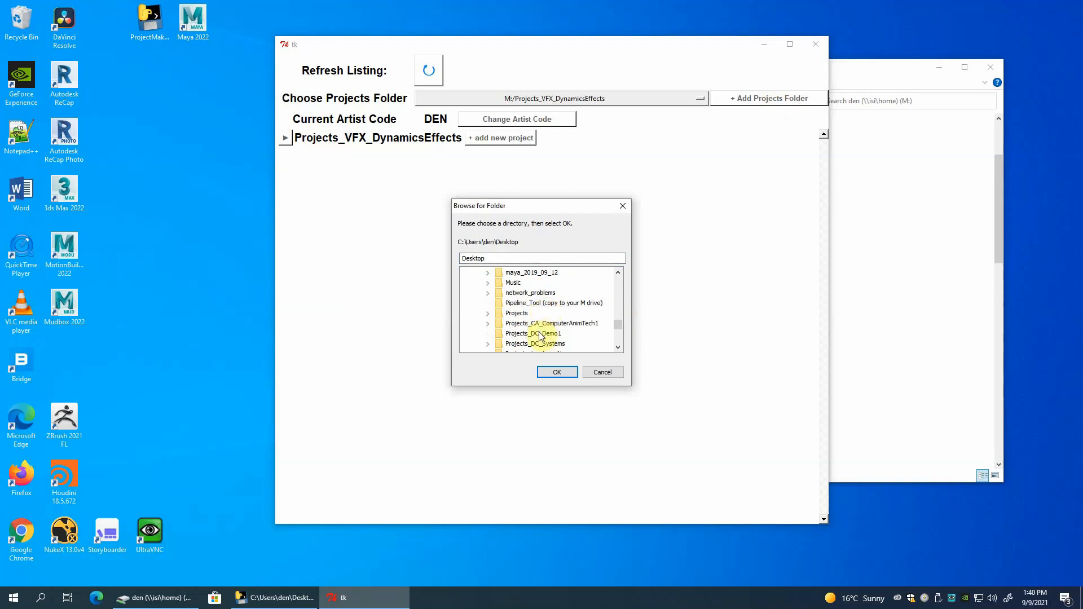
{"action": "left_click", "coordinate": [538, 335]}
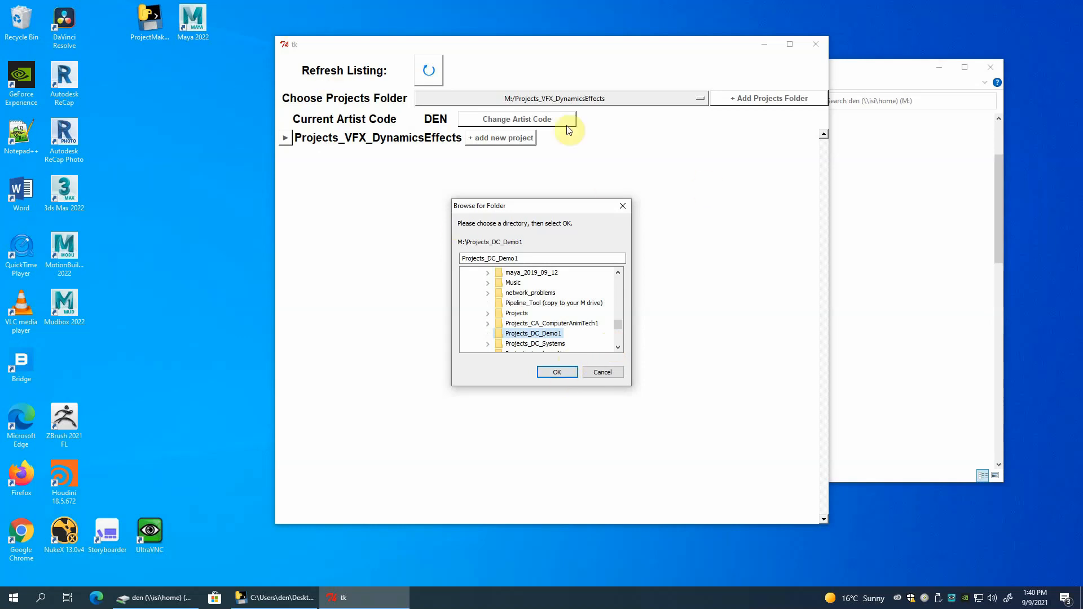
{"action": "left_click", "coordinate": [558, 371]}
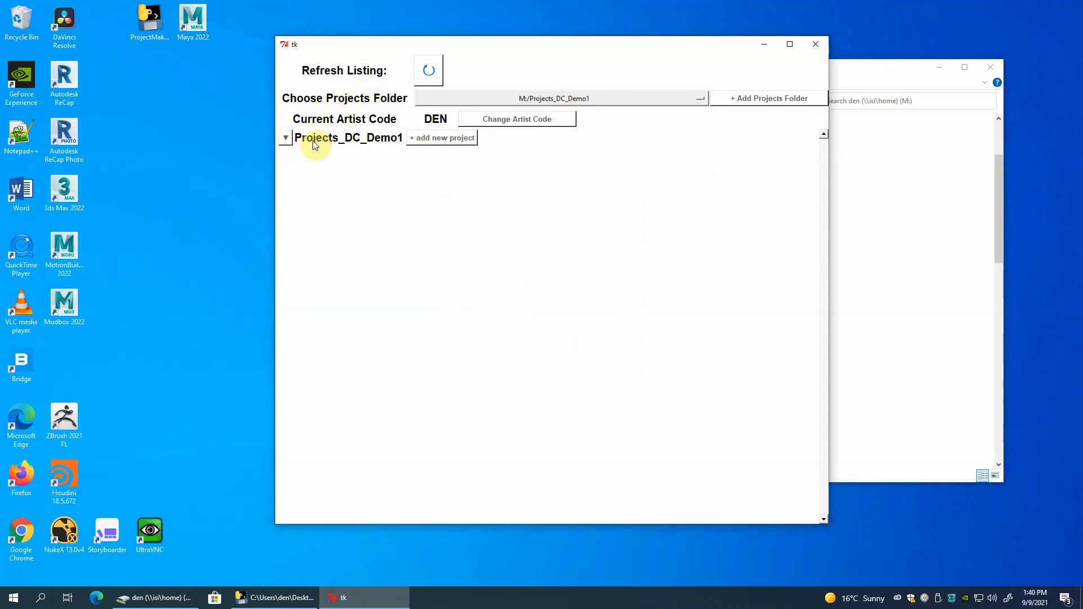
{"action": "left_click", "coordinate": [284, 141]}
Arrange the ProjectMaker and File Explorer windows side by side, and open the Projects_DC_Demo1 folder in File Explorer.
{"action": "left_click", "coordinate": [855, 70]}
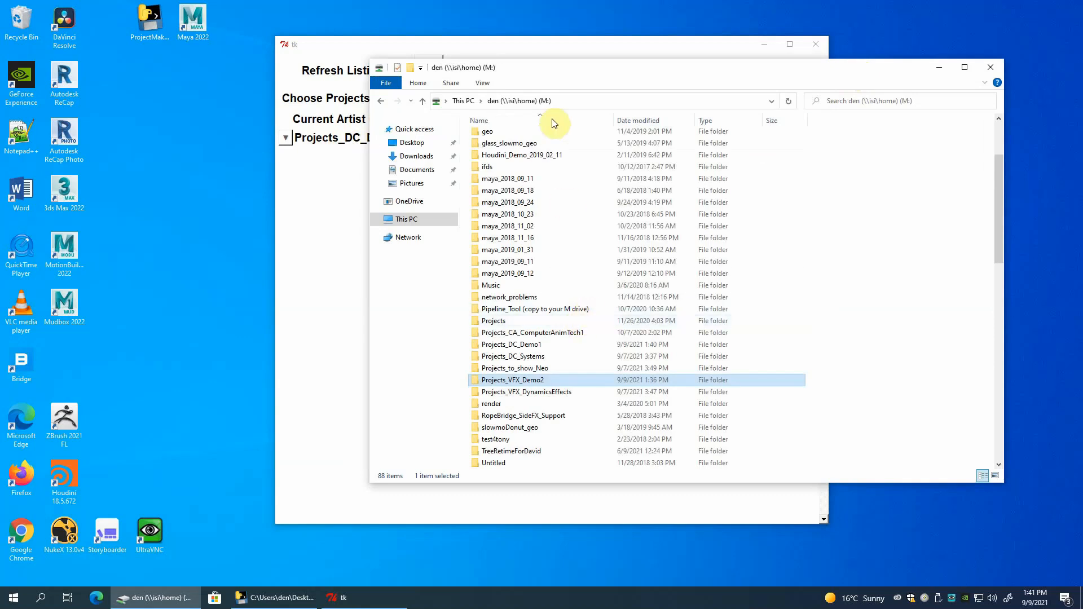
{"action": "left_click", "coordinate": [528, 48]}
{"action": "left_click_drag", "start_coordinate": [530, 50], "coordinate": [310, 39]}
{"action": "left_click", "coordinate": [694, 78]}
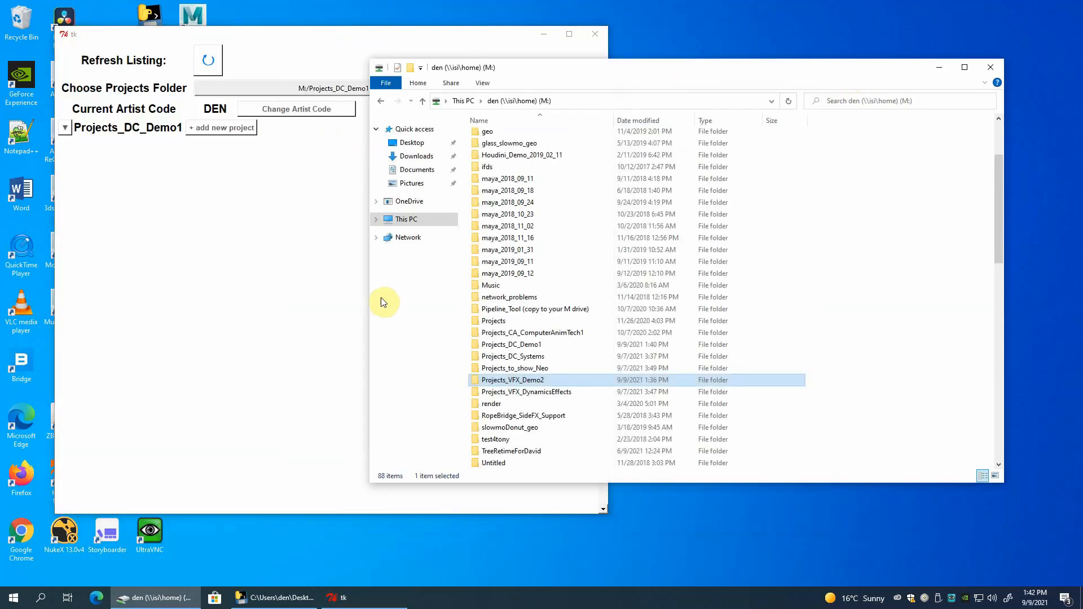
{"action": "left_click_drag", "start_coordinate": [370, 299], "coordinate": [579, 298]}
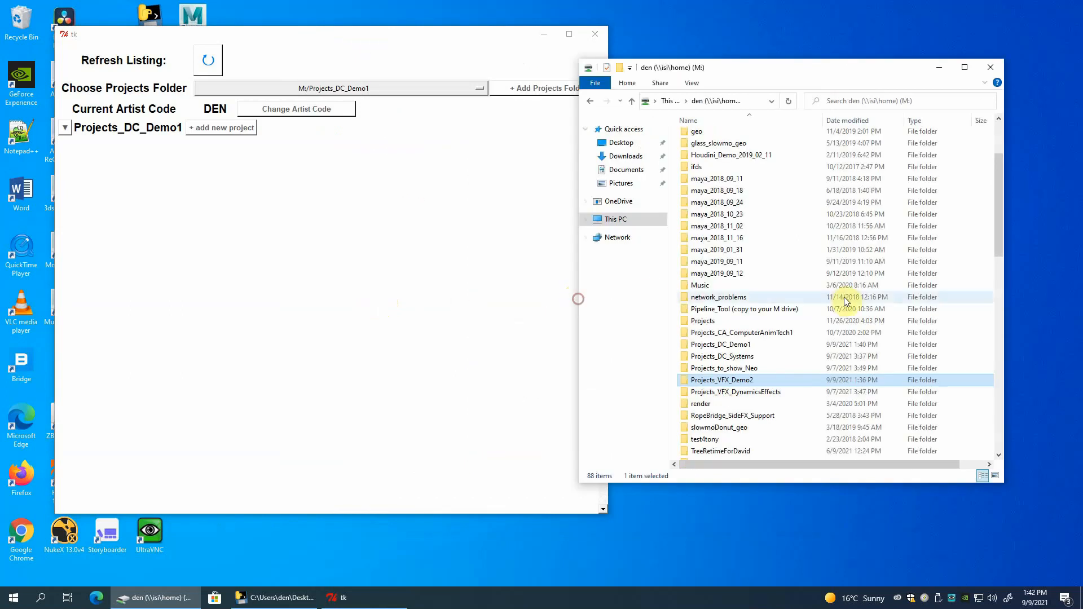
{"action": "left_click", "coordinate": [508, 495]}
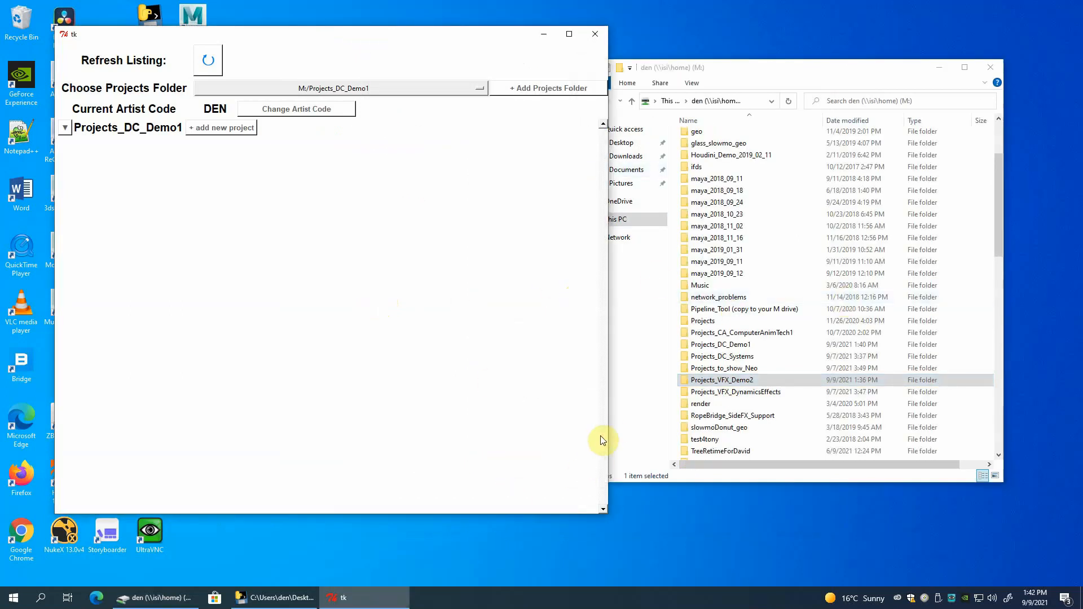
{"action": "left_click_drag", "start_coordinate": [608, 433], "coordinate": [549, 433]}
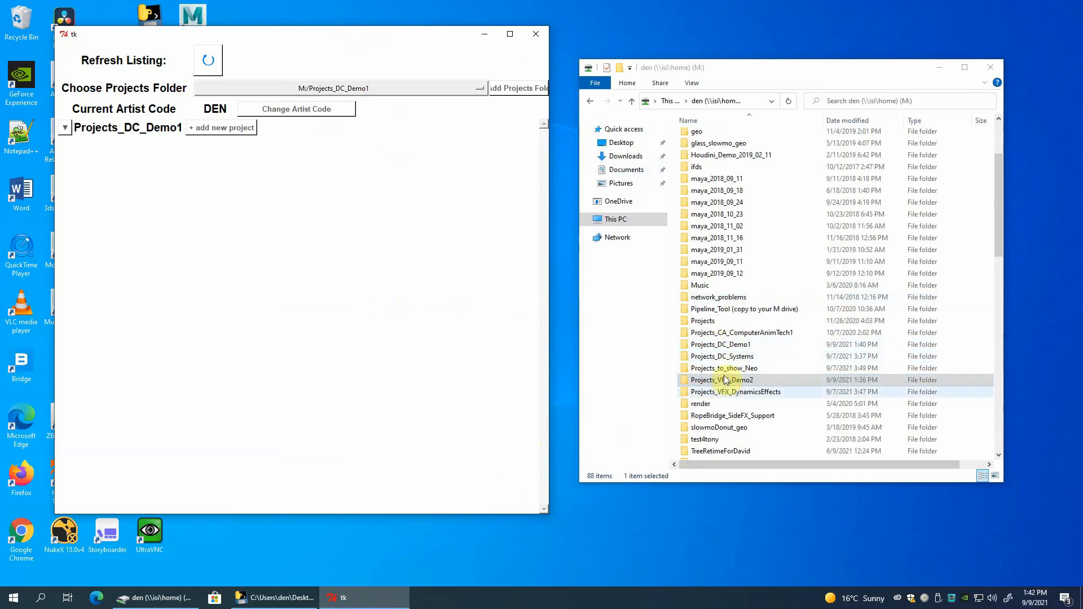
{"action": "double_click", "coordinate": [718, 346]}
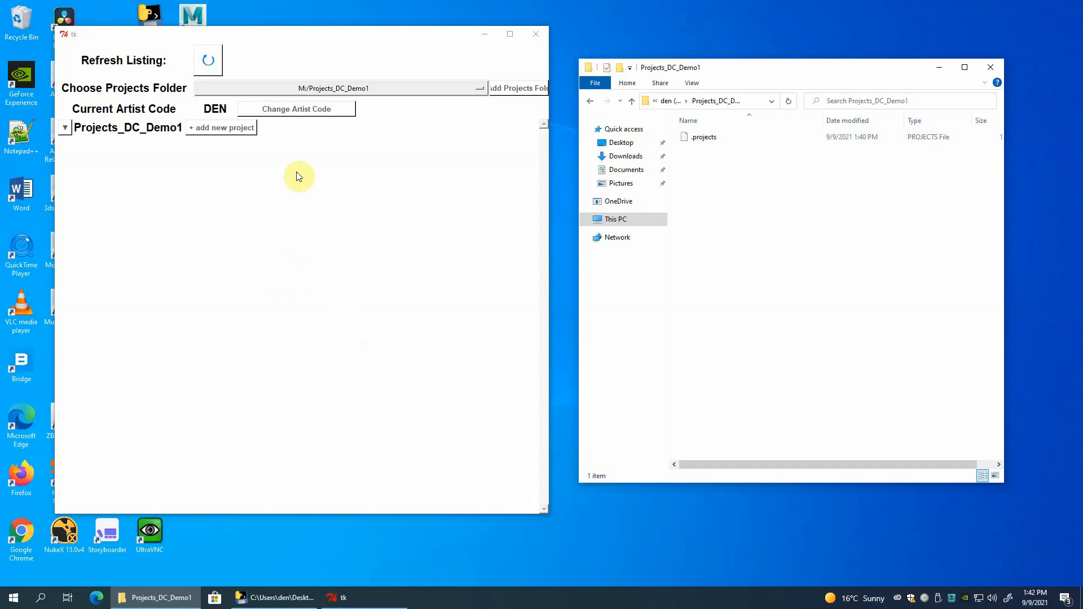
Add a new project with the project code PYT to Projects_DC_Demo1.
{"action": "left_click", "coordinate": [208, 129]}
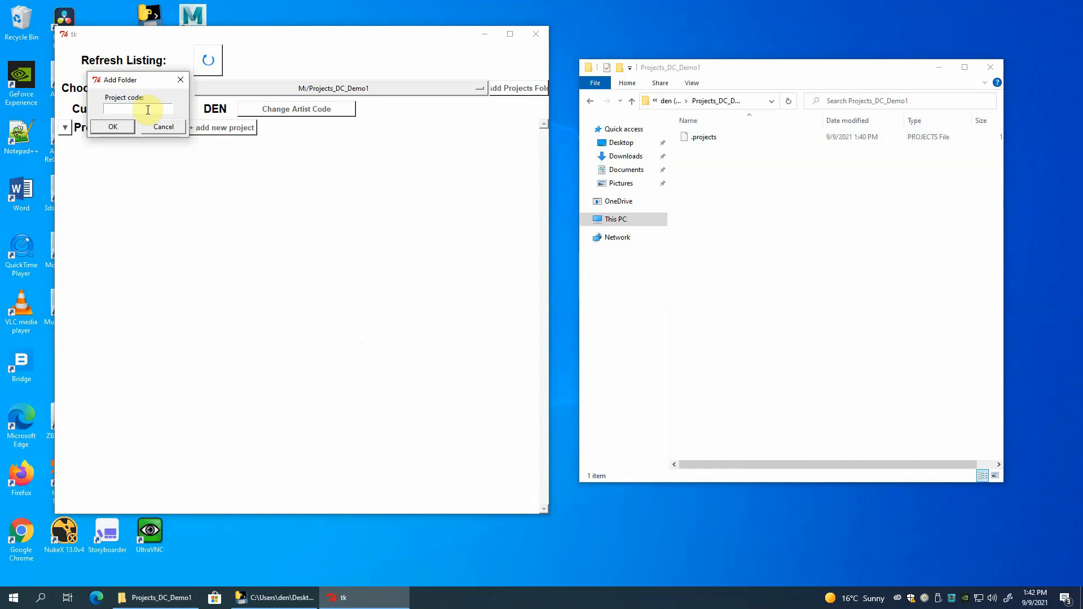
{"action": "type", "text": "PYT"}
{"action": "left_click", "coordinate": [122, 129]}
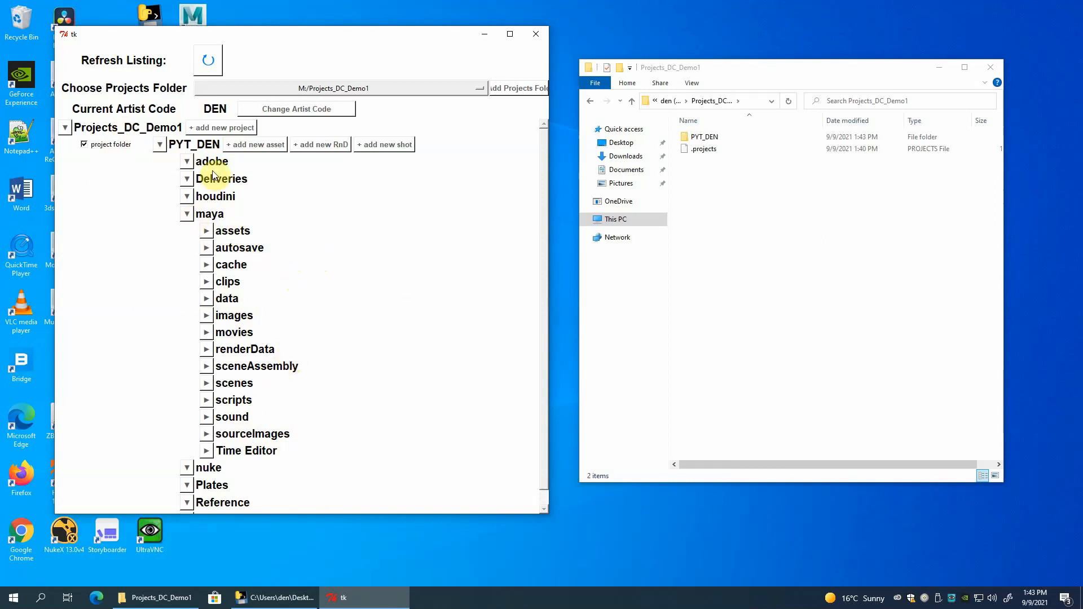
Add a new asset named AlleyCat to the PYT_DEN project.
{"action": "scroll", "coordinate": [307, 225], "scroll_direction": "down", "scroll_amount": 1}
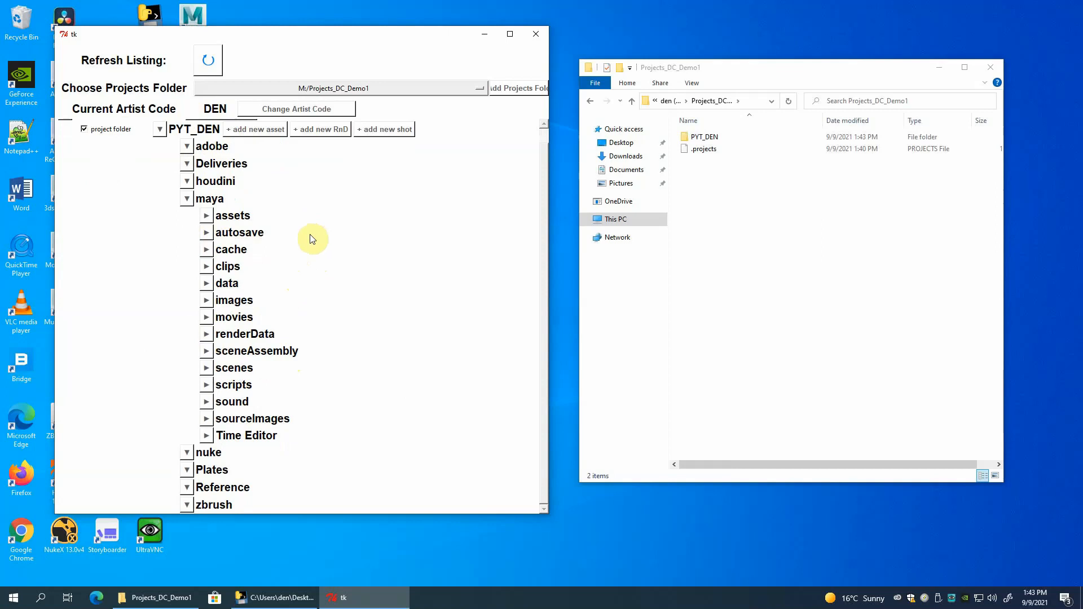
{"action": "scroll", "coordinate": [311, 239], "scroll_direction": "up", "scroll_amount": 1}
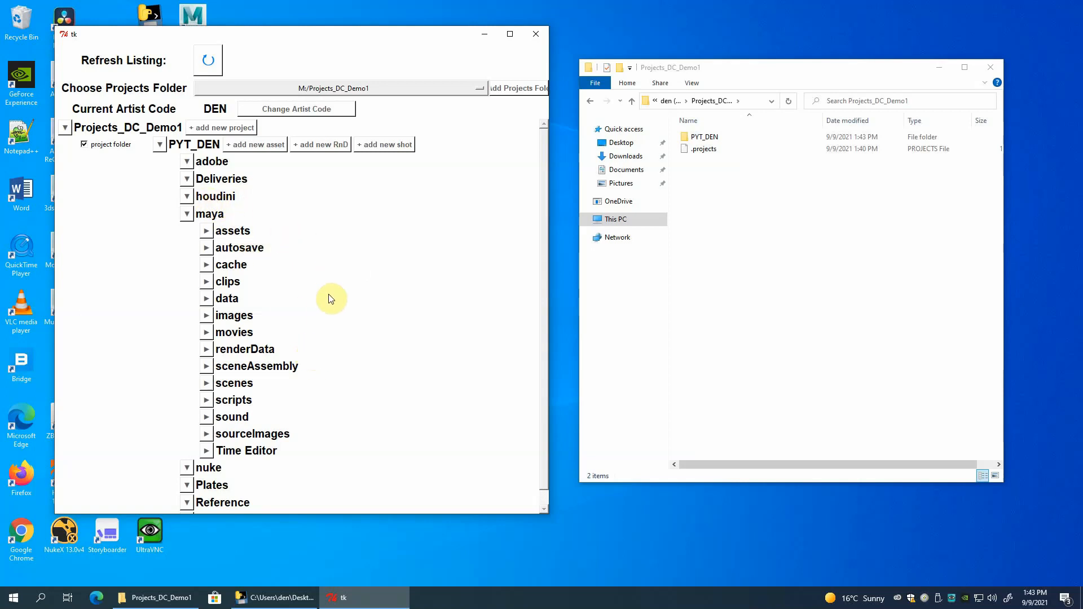
{"action": "scroll", "coordinate": [332, 299], "scroll_direction": "down", "scroll_amount": 1}
{"action": "scroll", "coordinate": [330, 247], "scroll_direction": "down", "scroll_amount": 1}
{"action": "left_click", "coordinate": [270, 149]}
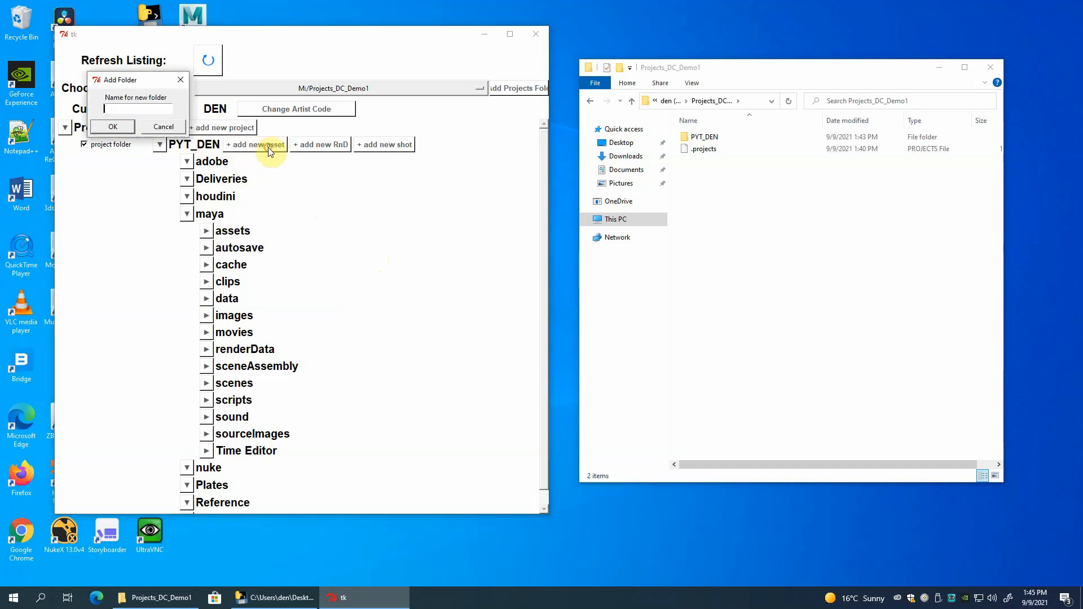
{"action": "left_click", "coordinate": [150, 108]}
{"action": "type", "text": "leyCat"}
{"action": "left_click", "coordinate": [121, 127]}
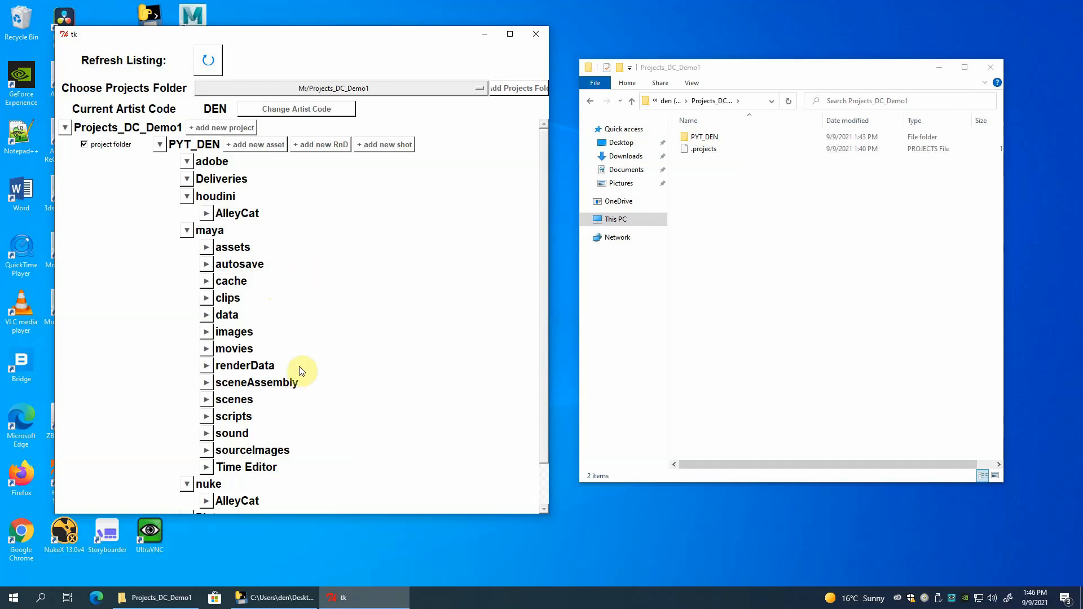
Examine the subfolders of the AlleyCat folder under houdini, and collapse it again.
{"action": "scroll", "coordinate": [285, 367], "scroll_direction": "down", "scroll_amount": 2}
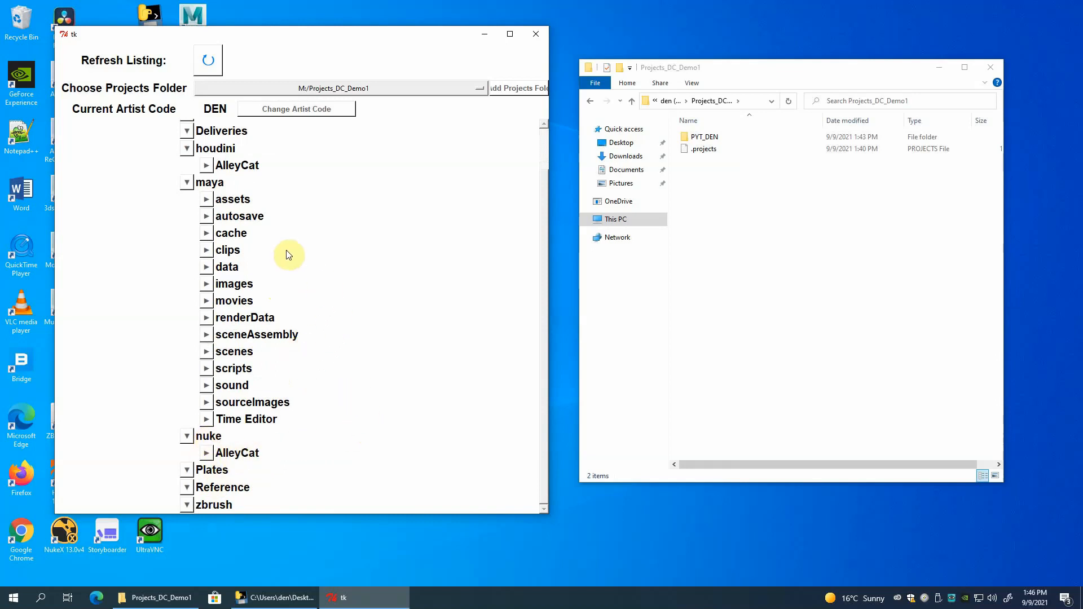
{"action": "left_click", "coordinate": [208, 164]}
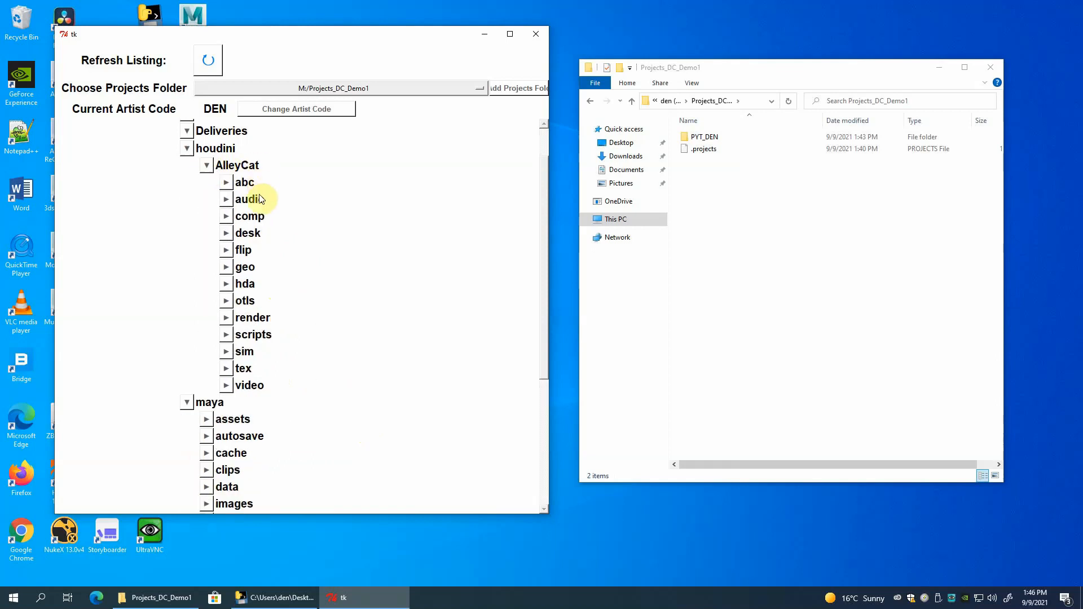
{"action": "left_click", "coordinate": [206, 165]}
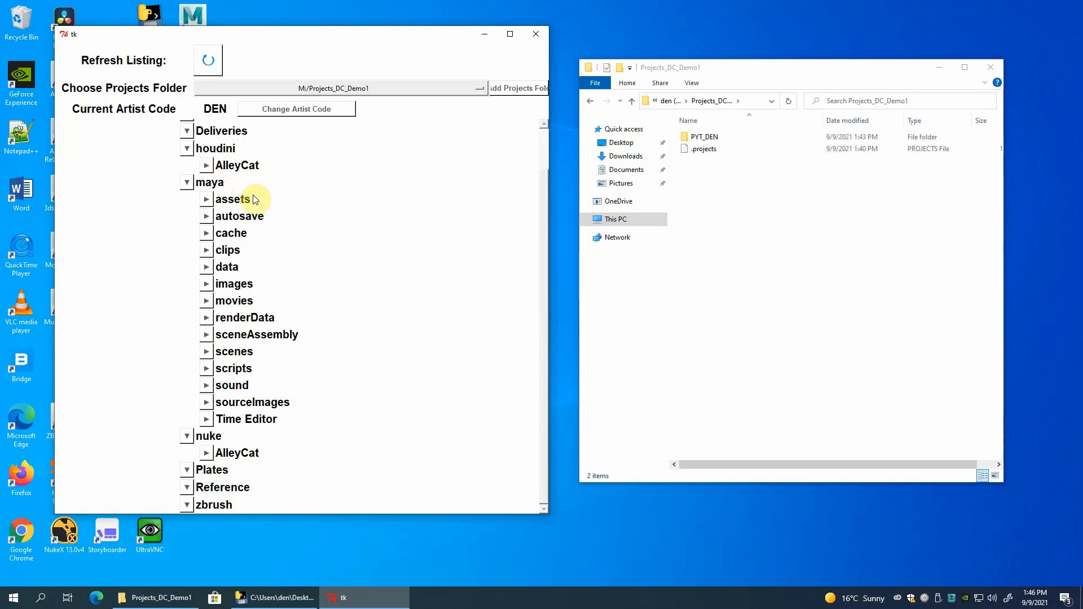
Check maya's assets, cache, data, movies, scenes and sourceImages folders for AlleyCat subfolders, leaving only assets expanded.
{"action": "left_click", "coordinate": [207, 200]}
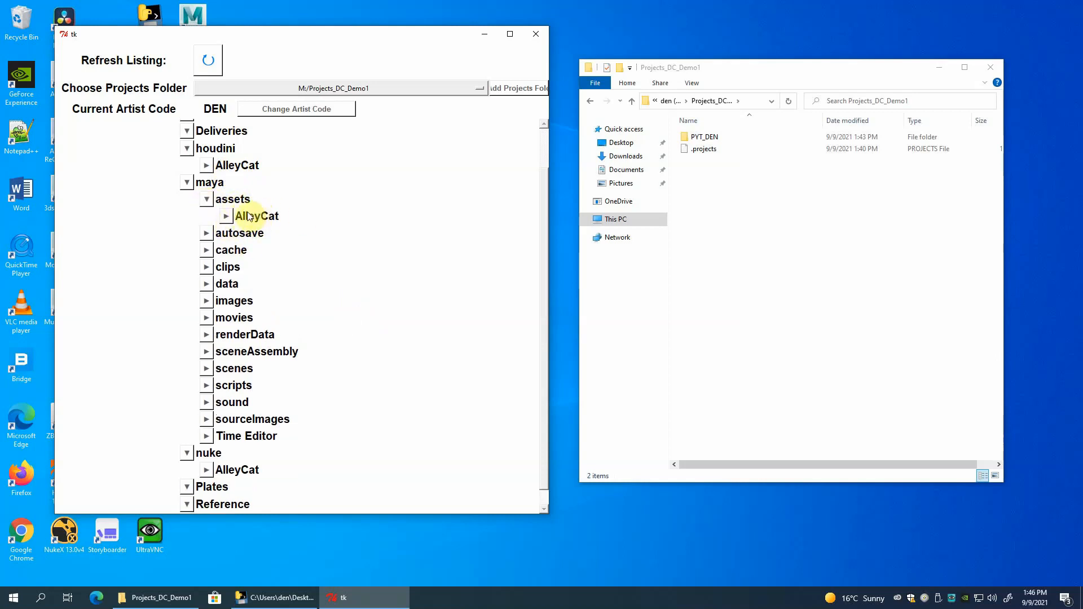
{"action": "left_click", "coordinate": [206, 250]}
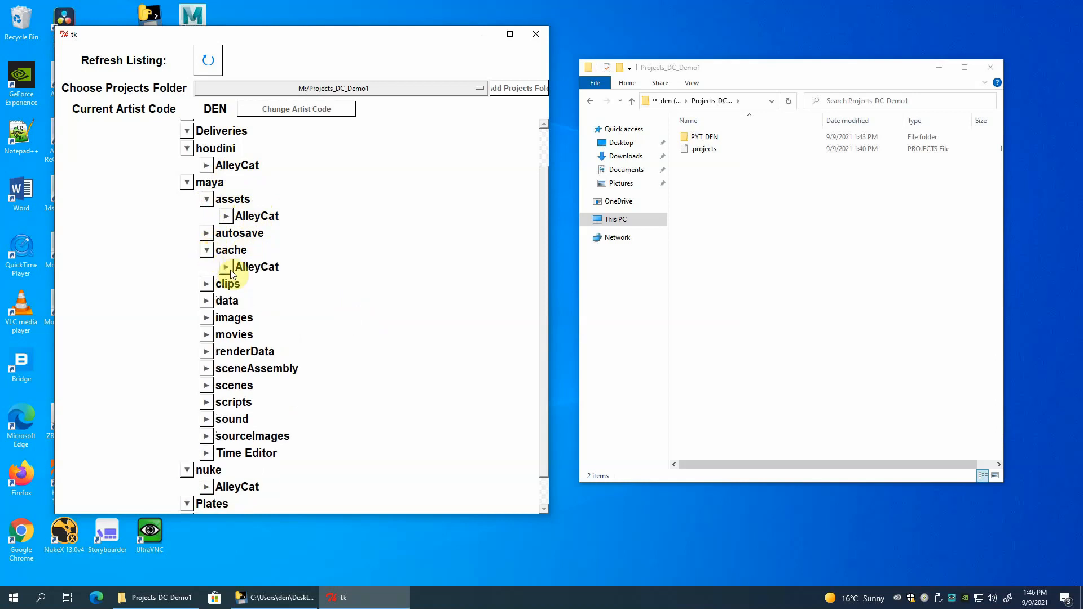
{"action": "left_click", "coordinate": [206, 250]}
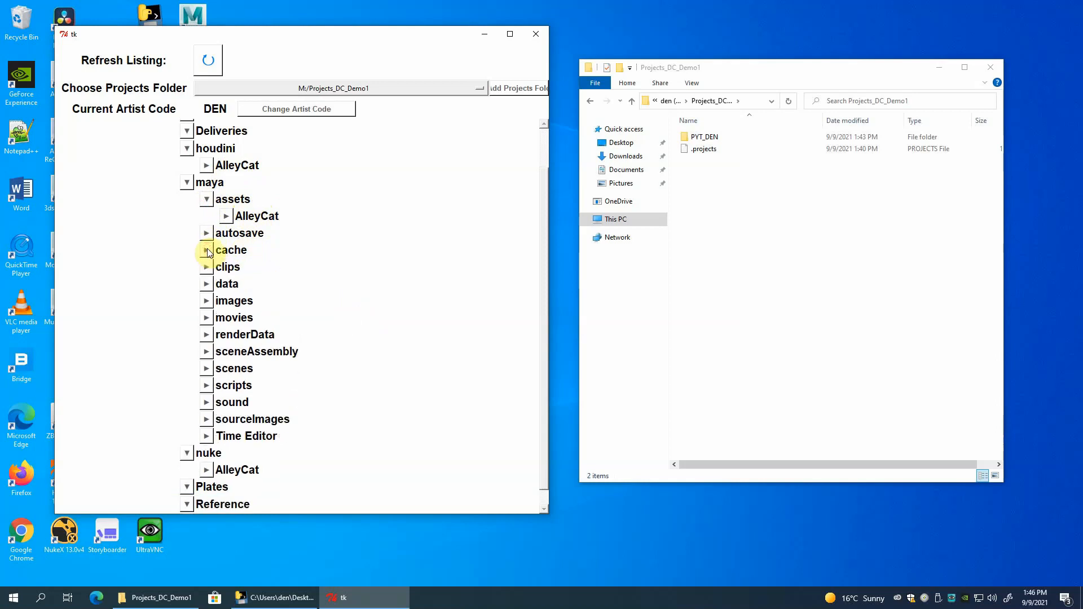
{"action": "left_click", "coordinate": [207, 284]}
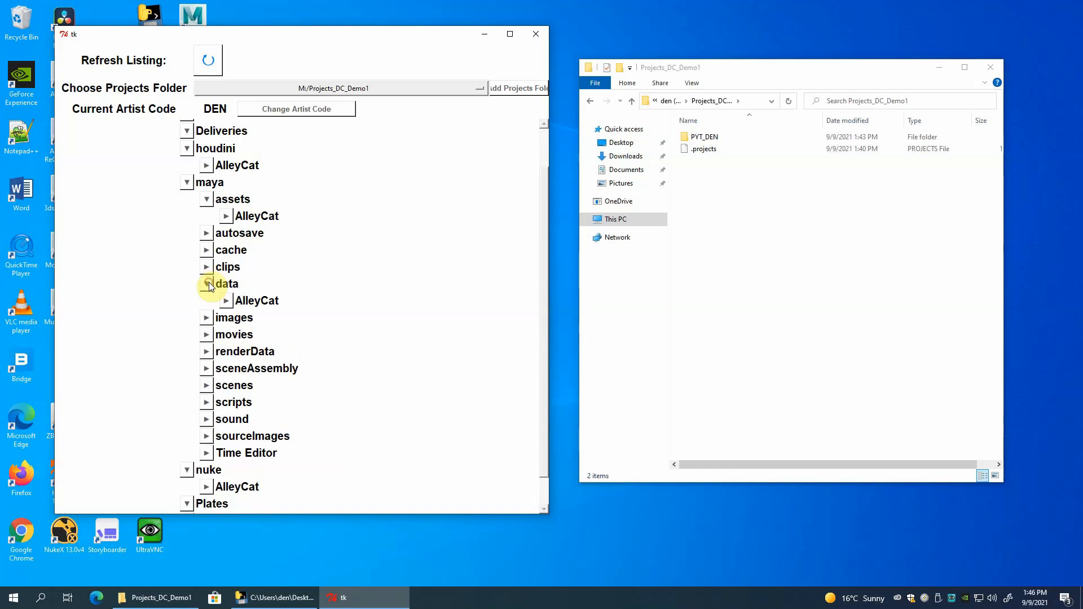
{"action": "left_click", "coordinate": [207, 283]}
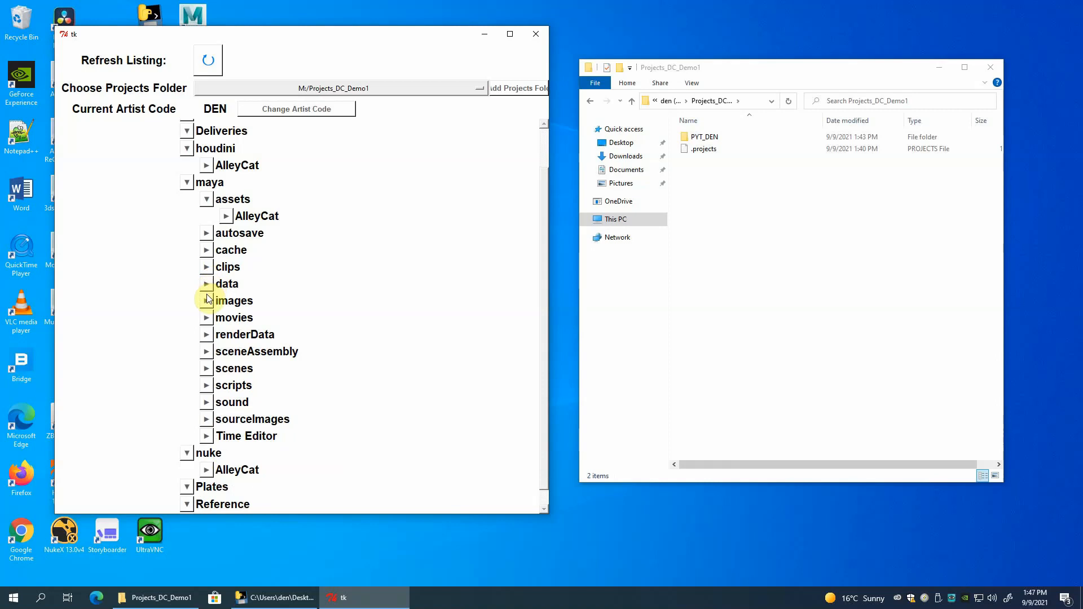
{"action": "left_click", "coordinate": [208, 318]}
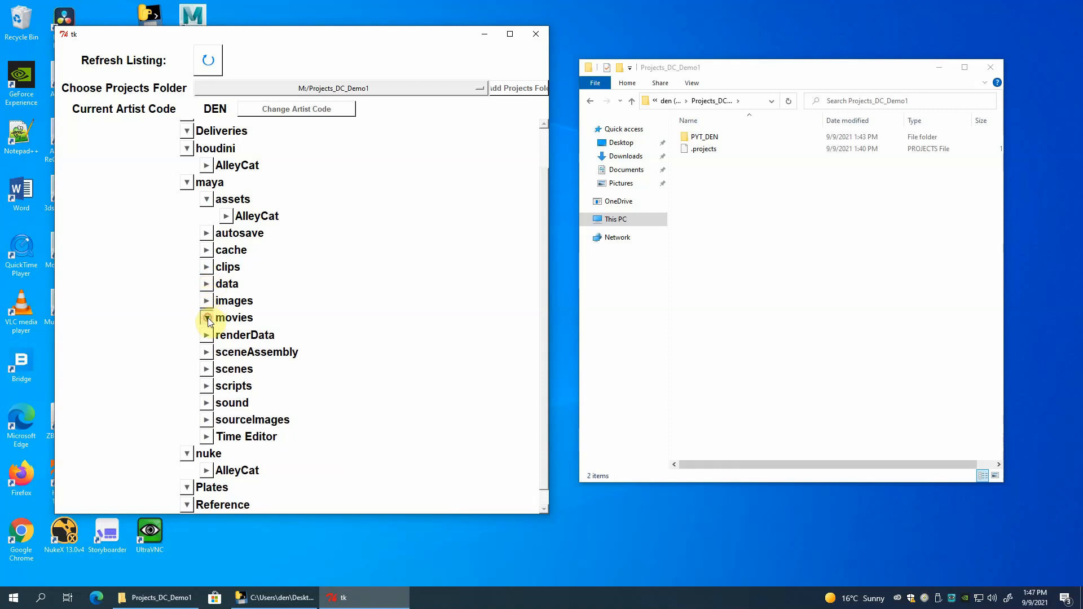
{"action": "left_click", "coordinate": [207, 319]}
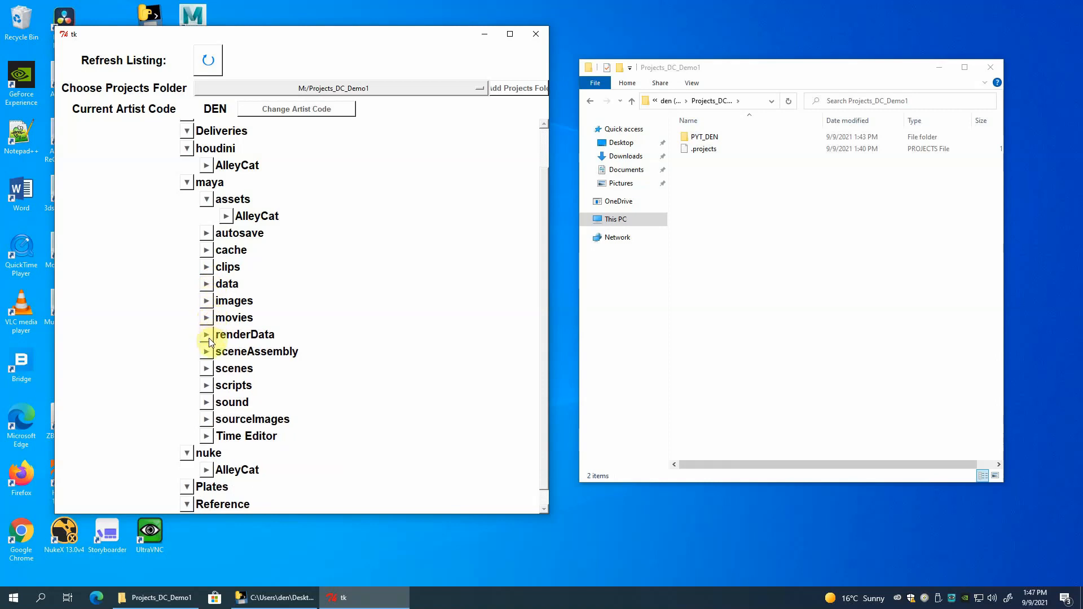
{"action": "left_click", "coordinate": [207, 369]}
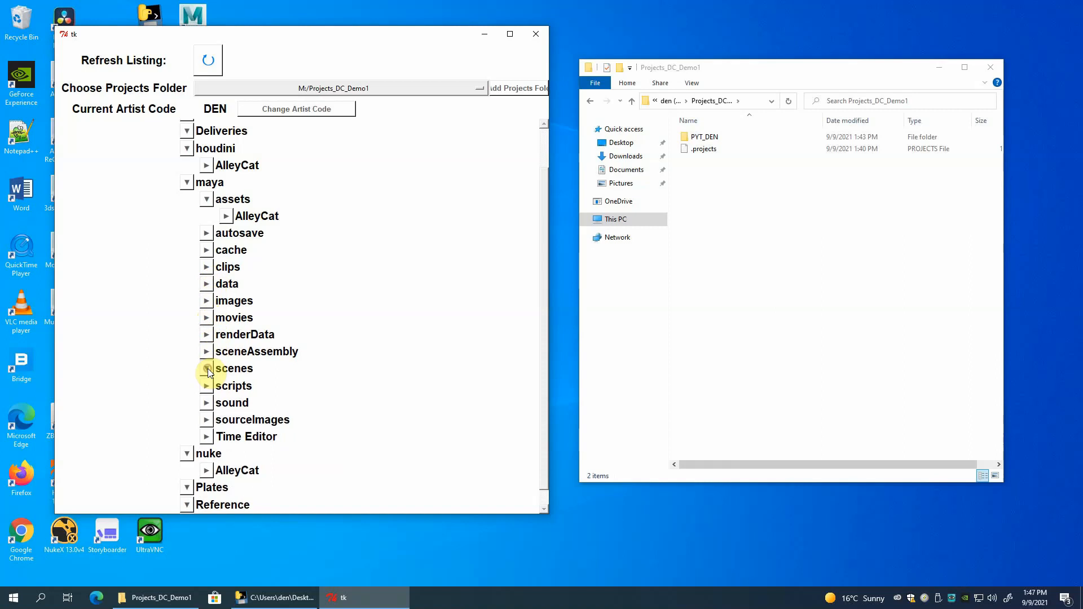
{"action": "left_click", "coordinate": [208, 369]}
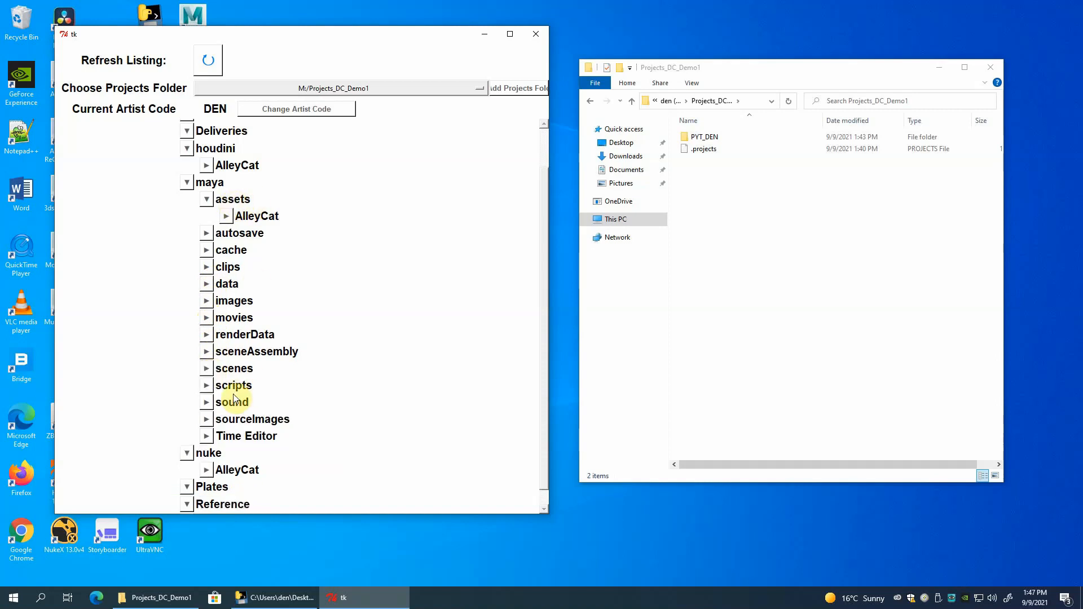
{"action": "left_click", "coordinate": [207, 419]}
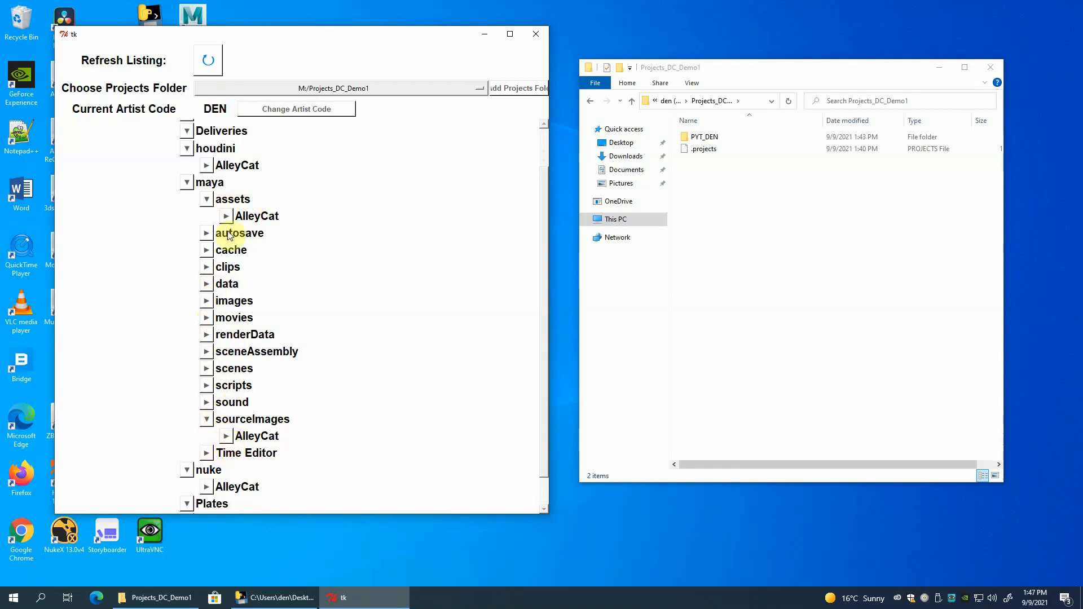
{"action": "left_click", "coordinate": [206, 420]}
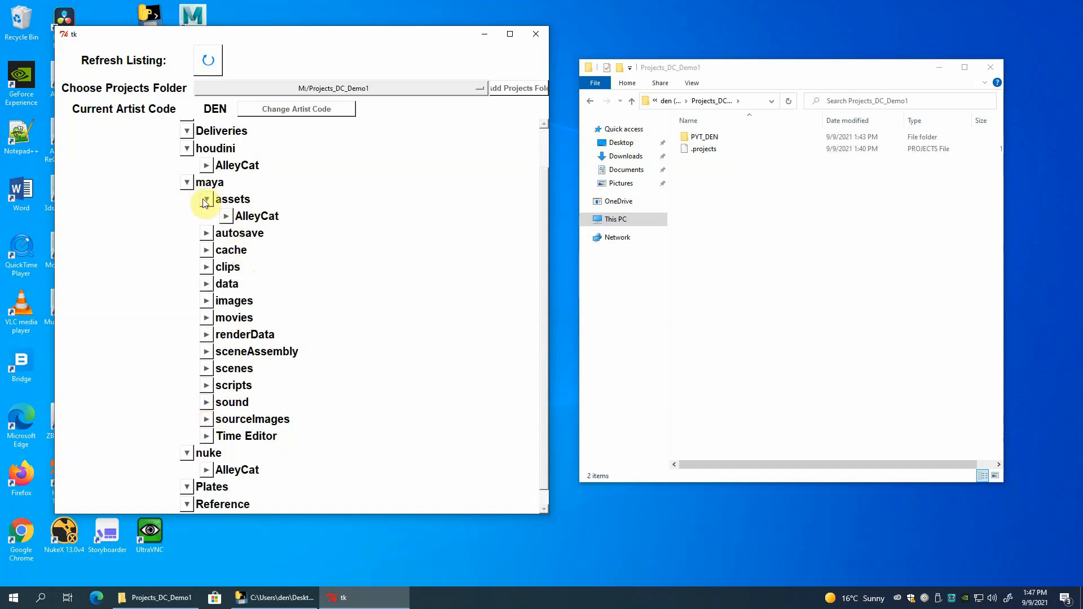
Expand the scenes, sourceImages, data and scripts folders under maya.
{"action": "left_click", "coordinate": [207, 368]}
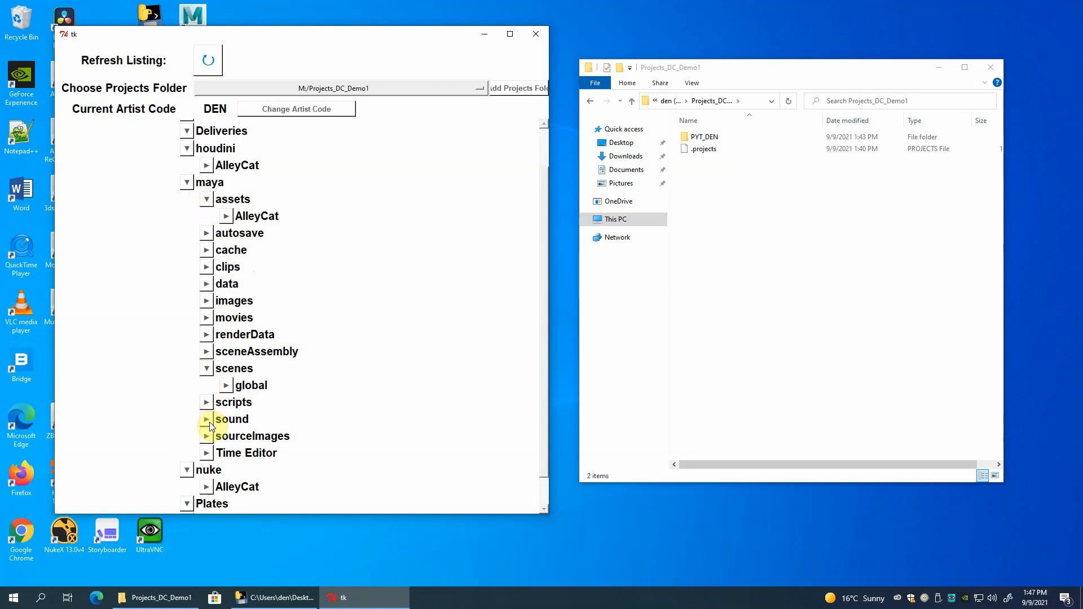
{"action": "left_click", "coordinate": [207, 438]}
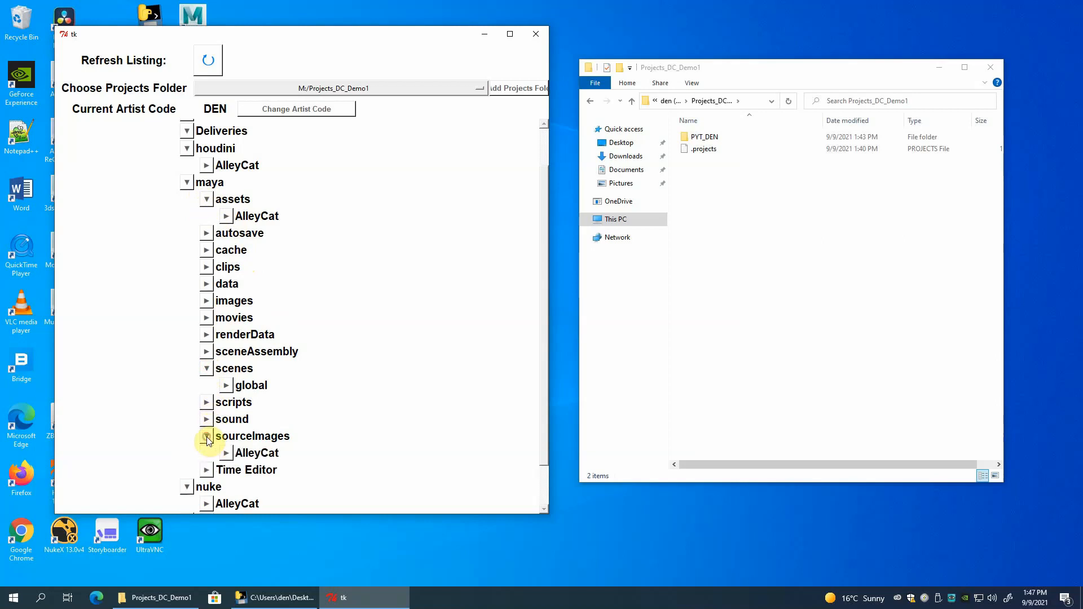
{"action": "left_click", "coordinate": [208, 285]}
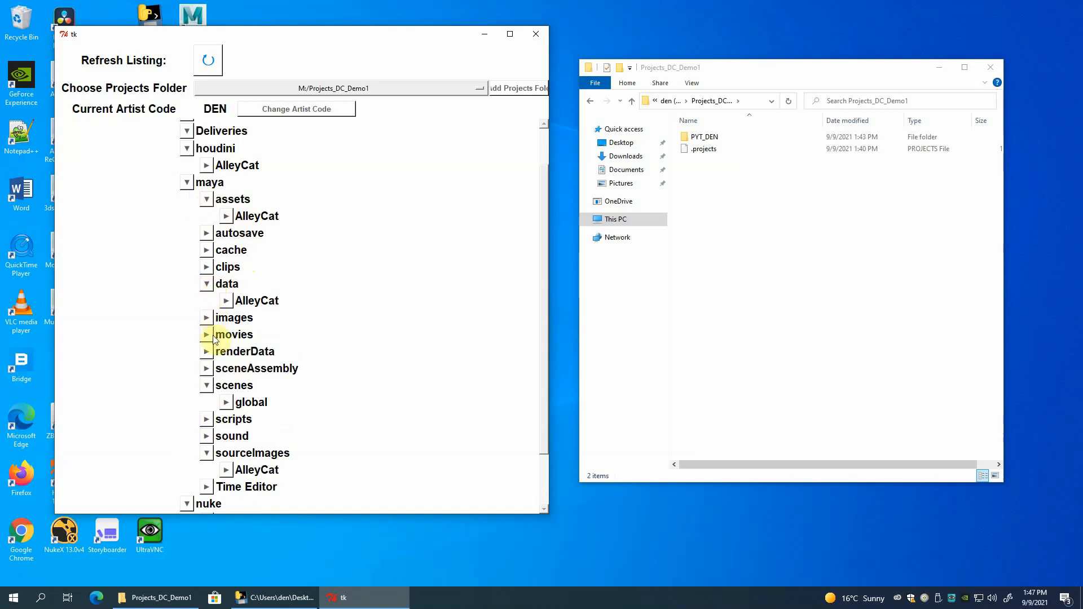
{"action": "left_click", "coordinate": [206, 421]}
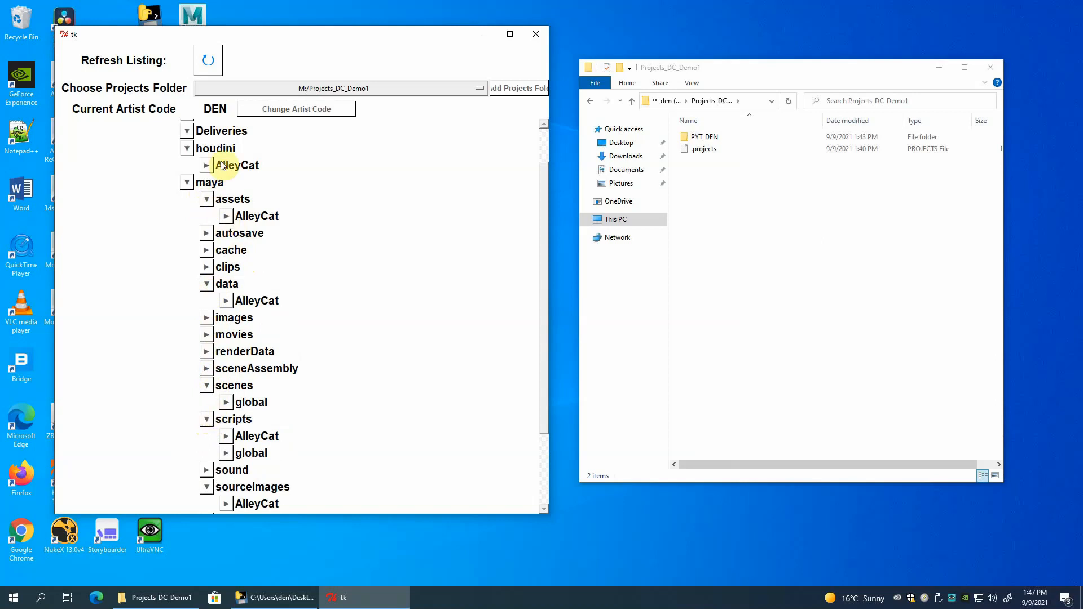
Add a new shot named 010 to the PYT_DEN project.
{"action": "scroll", "coordinate": [288, 195], "scroll_direction": "up", "scroll_amount": 2}
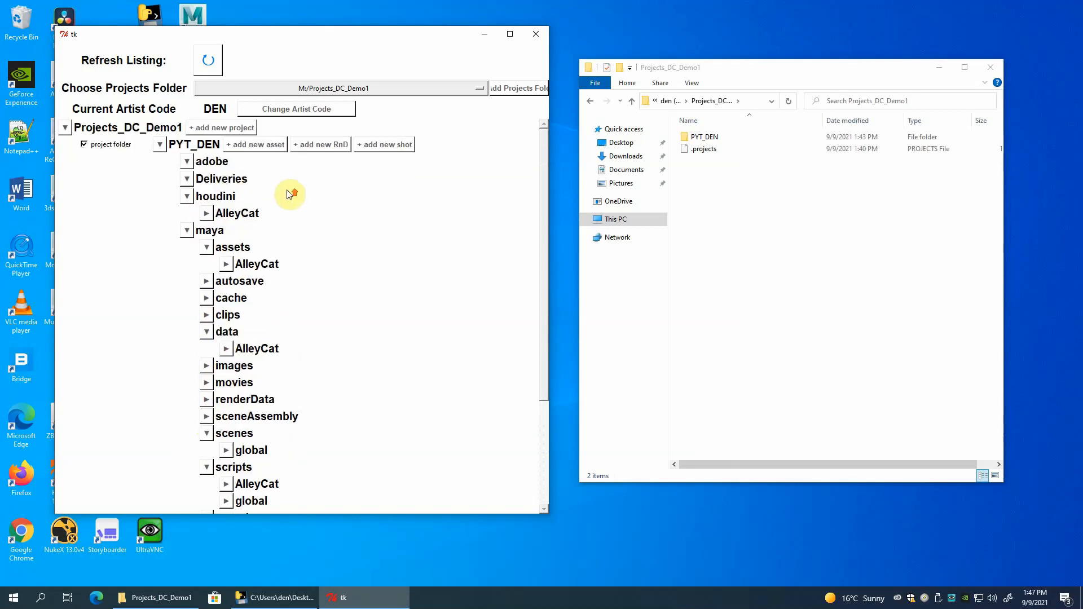
{"action": "left_click", "coordinate": [383, 145]}
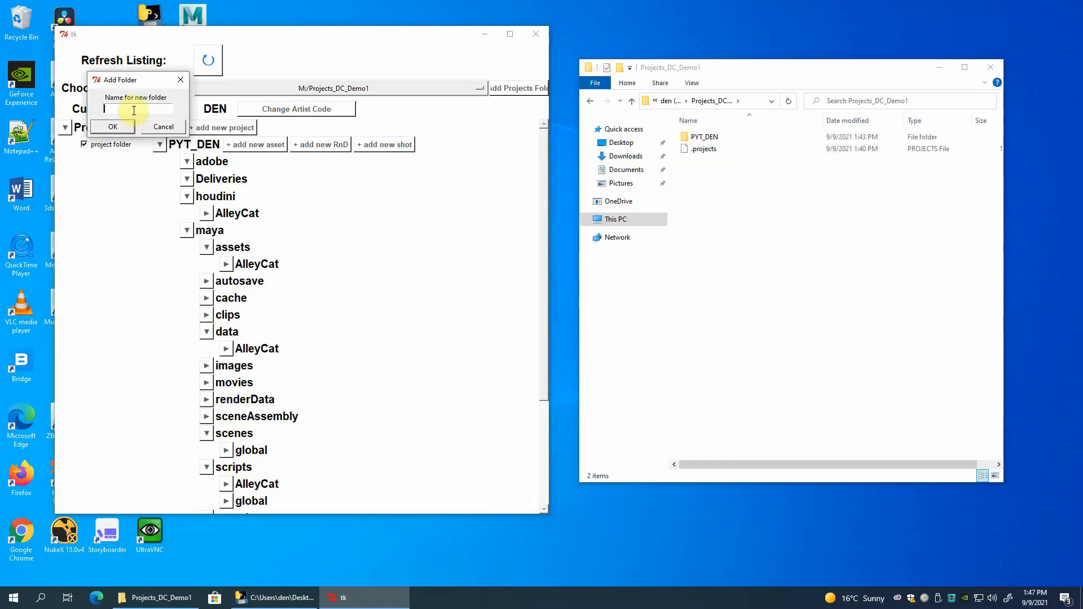
{"action": "type", "text": "010"}
{"action": "left_click", "coordinate": [120, 130]}
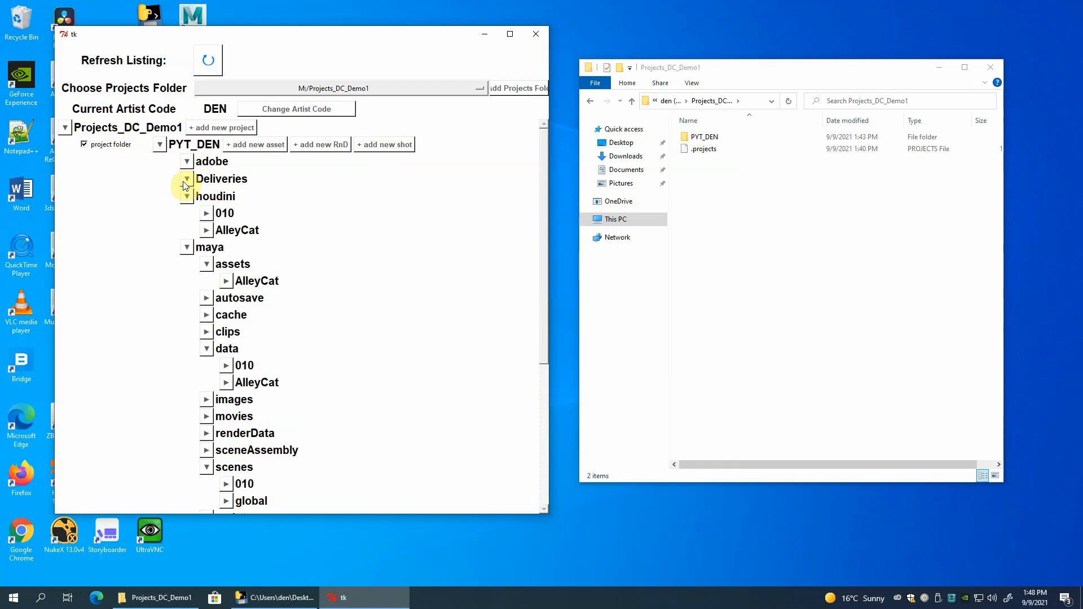
Examine the contents of houdini's 010 folder and the placement of the 010 folders within the maya and nuke listings.
{"action": "left_click", "coordinate": [207, 213]}
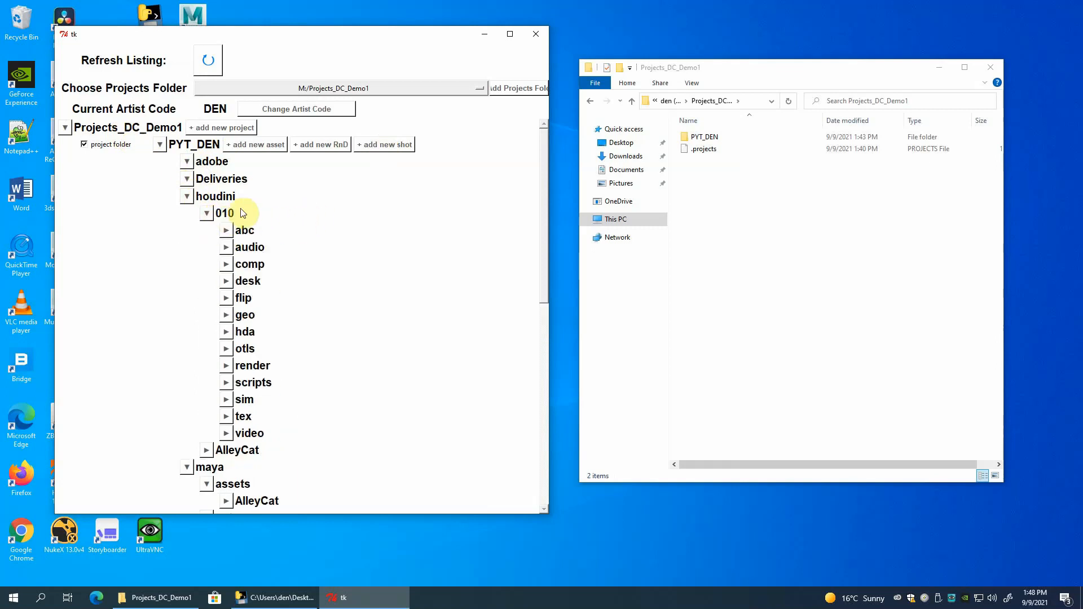
{"action": "left_click", "coordinate": [206, 214]}
{"action": "scroll", "coordinate": [302, 236], "scroll_direction": "down", "scroll_amount": 2}
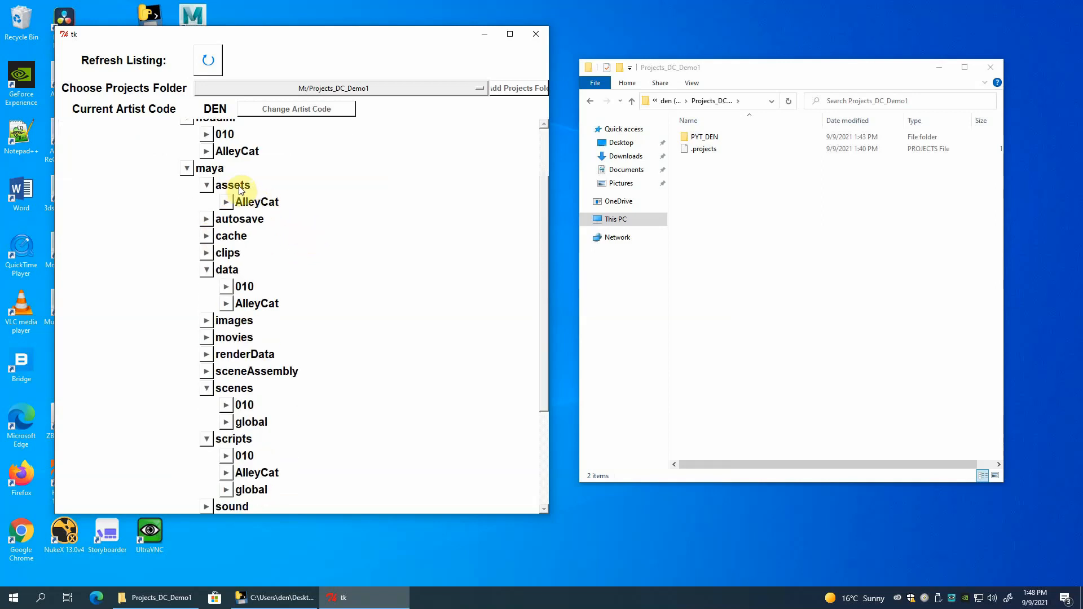
{"action": "scroll", "coordinate": [310, 290], "scroll_direction": "down", "scroll_amount": 2}
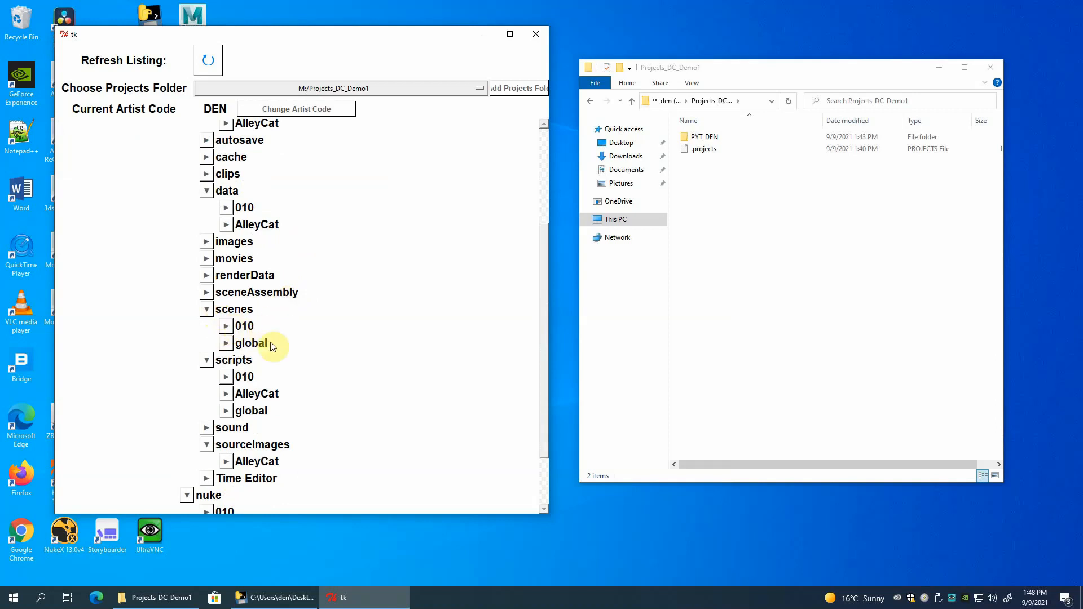
{"action": "scroll", "coordinate": [337, 350], "scroll_direction": "down", "scroll_amount": 1}
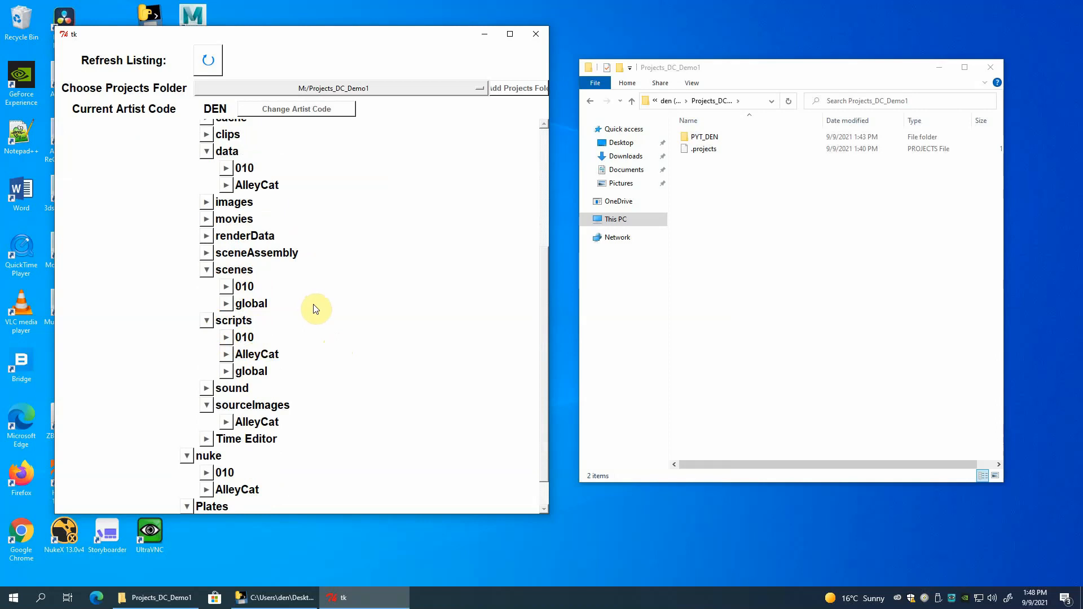
{"action": "scroll", "coordinate": [328, 330], "scroll_direction": "down", "scroll_amount": 2}
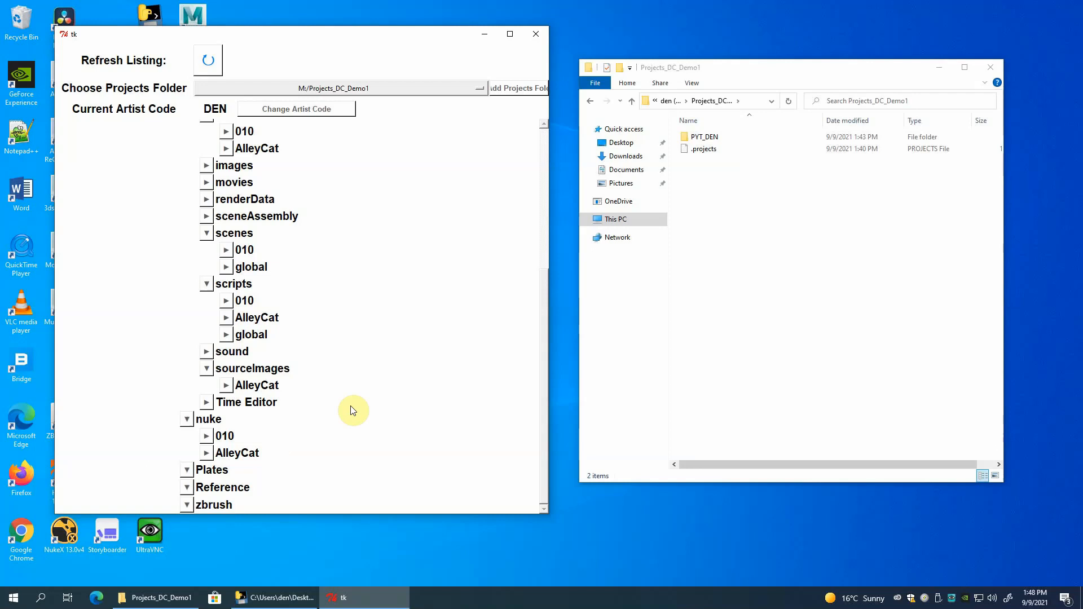
{"action": "scroll", "coordinate": [353, 411], "scroll_direction": "up", "scroll_amount": 5}
{"action": "scroll", "coordinate": [349, 363], "scroll_direction": "up", "scroll_amount": 2}
{"action": "scroll", "coordinate": [347, 364], "scroll_direction": "down", "scroll_amount": 7}
Open the PYT_DEN folder in File Explorer, and collapse the maya, houdini and nuke folders in the ProjectMaker listing.
{"action": "mouse_move", "coordinate": [724, 65]}
{"action": "left_mouse_down"}
{"action": "mouse_move", "coordinate": [721, 53]}
{"action": "mouse_move", "coordinate": [703, 75]}
{"action": "mouse_move", "coordinate": [723, 61]}
{"action": "left_mouse_up"}
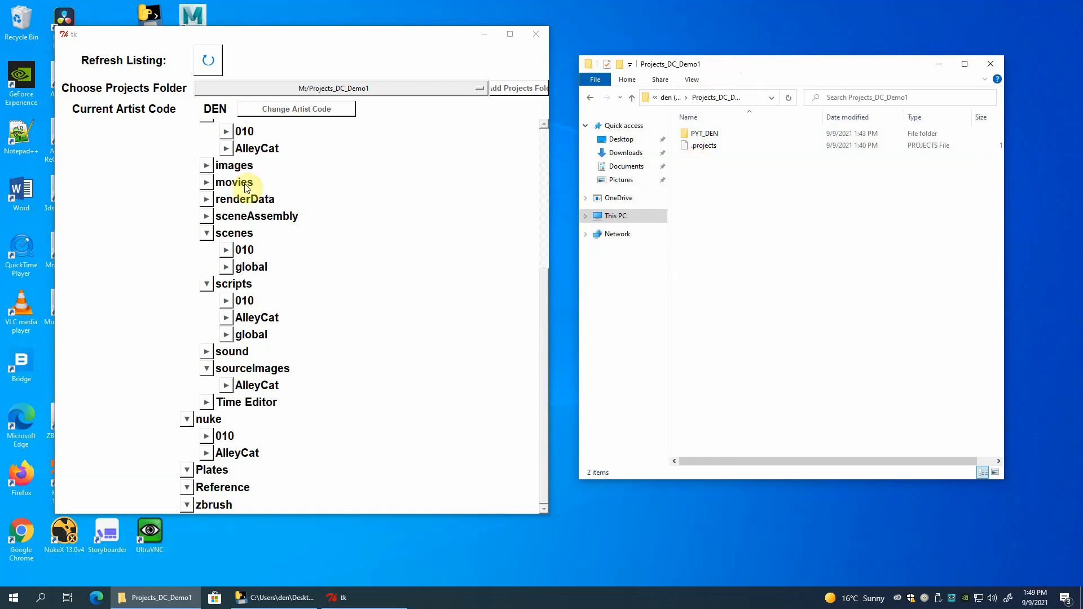
{"action": "double_click", "coordinate": [687, 137]}
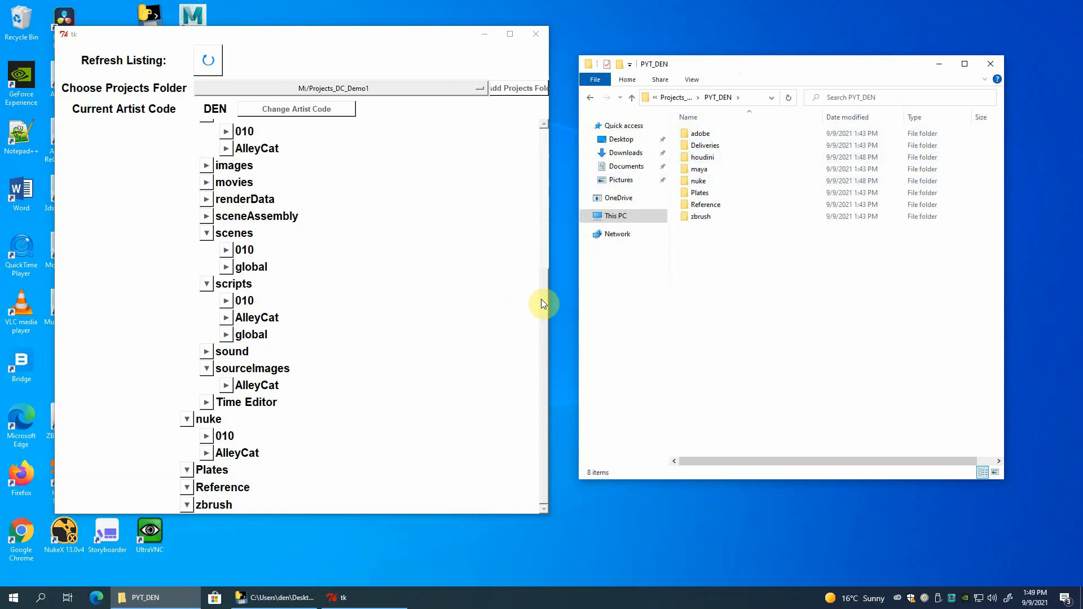
{"action": "left_click_drag", "start_coordinate": [543, 299], "coordinate": [543, 226]}
{"action": "scroll", "coordinate": [535, 169], "scroll_direction": "up", "scroll_amount": 3}
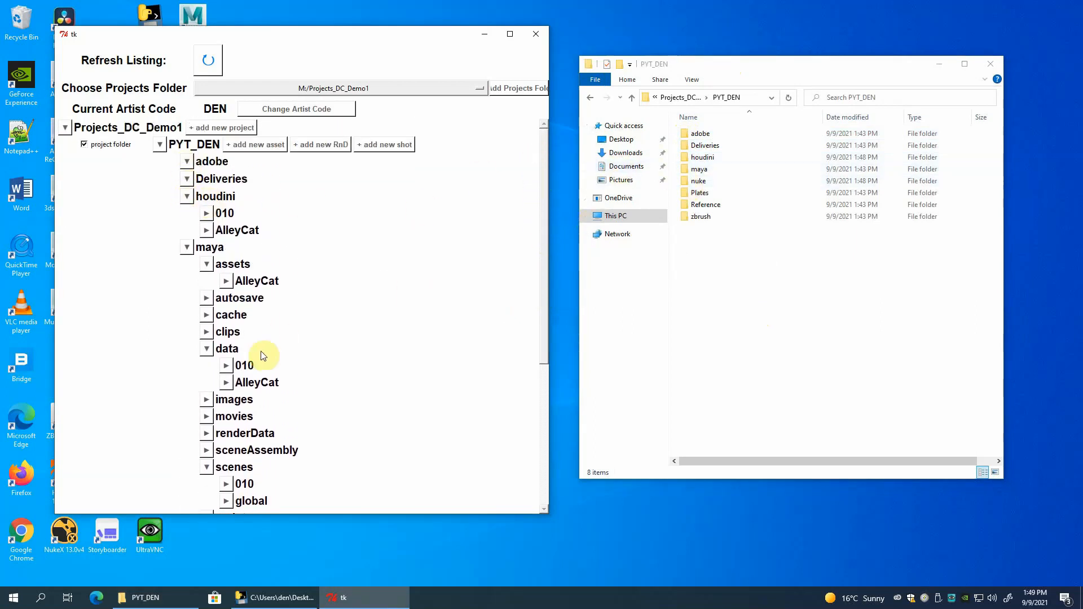
{"action": "left_click", "coordinate": [187, 247]}
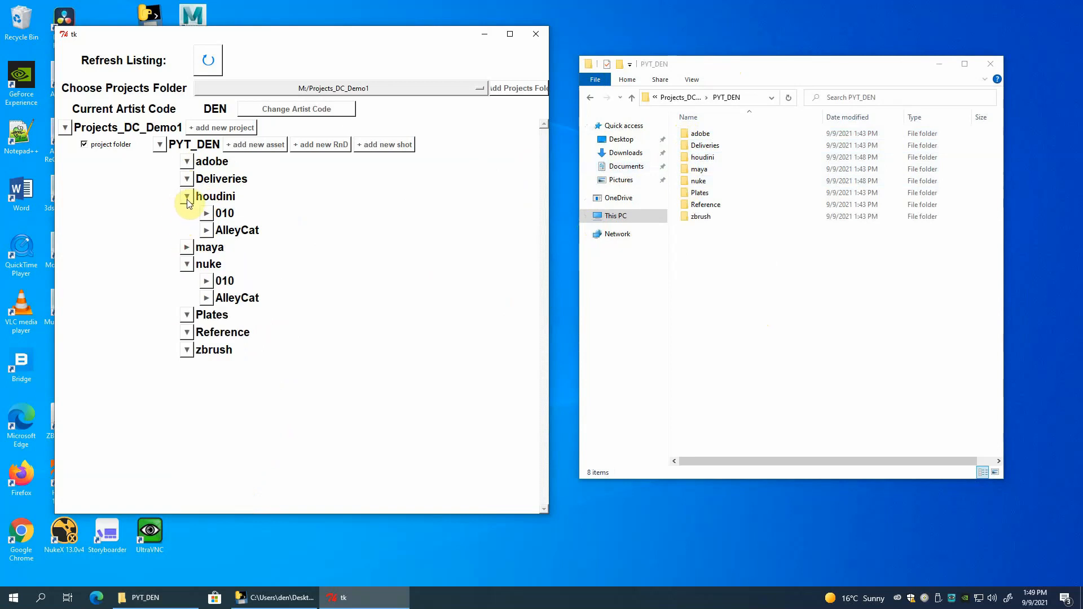
{"action": "left_click", "coordinate": [187, 196]}
{"action": "left_click", "coordinate": [188, 236]}
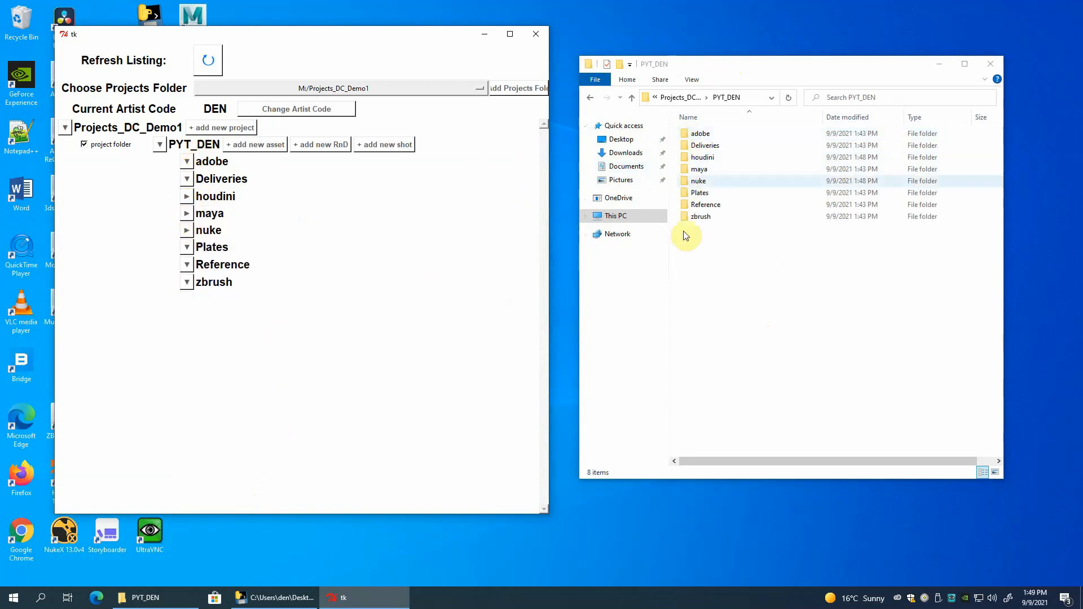
Expand the maya folder in the ProjectMaker listing and collapse its assets, data, scenes, scripts and sourceImages subfolders.
{"action": "left_click", "coordinate": [187, 213]}
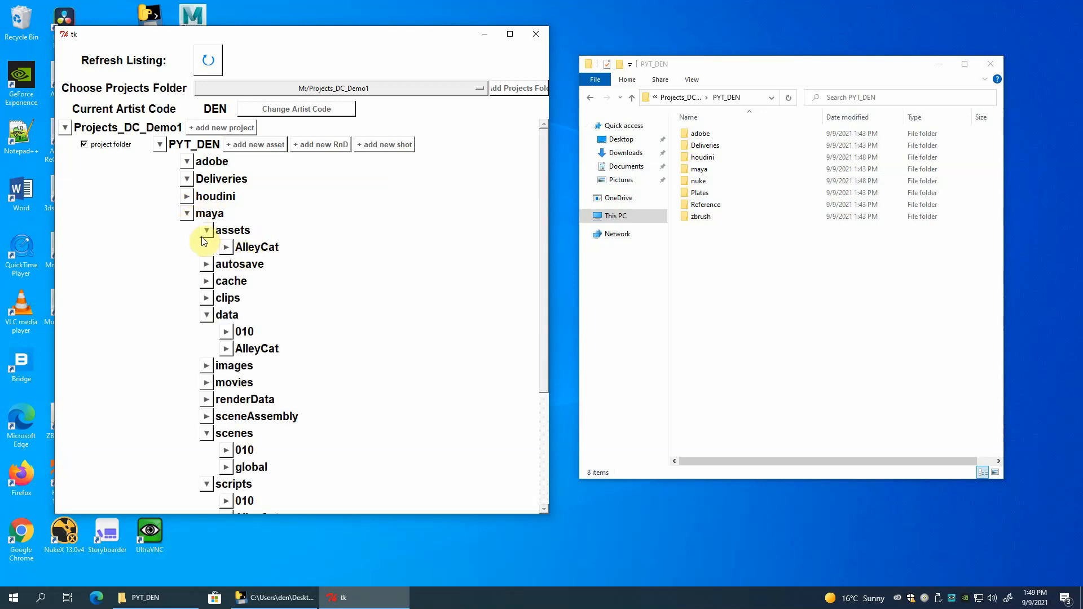
{"action": "left_click", "coordinate": [207, 230]}
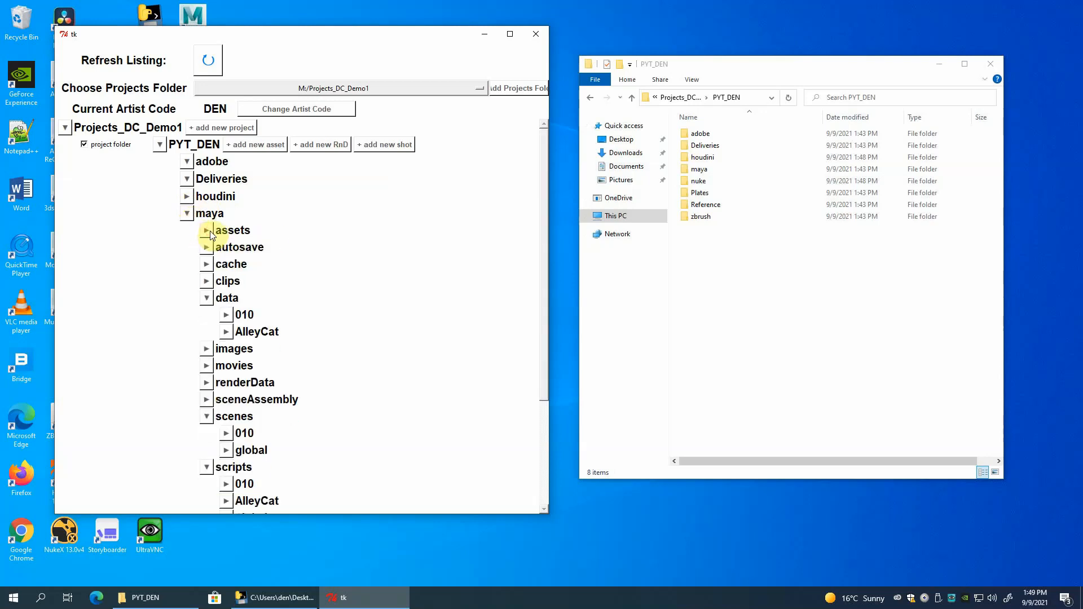
{"action": "left_click", "coordinate": [206, 297]}
{"action": "left_click", "coordinate": [207, 383]}
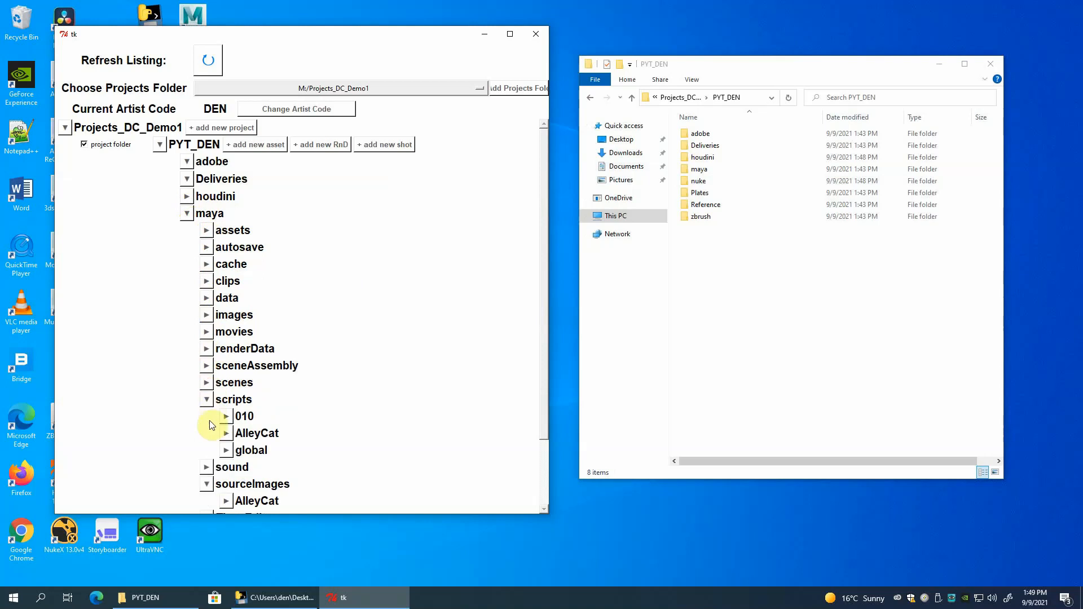
{"action": "left_click", "coordinate": [207, 399]}
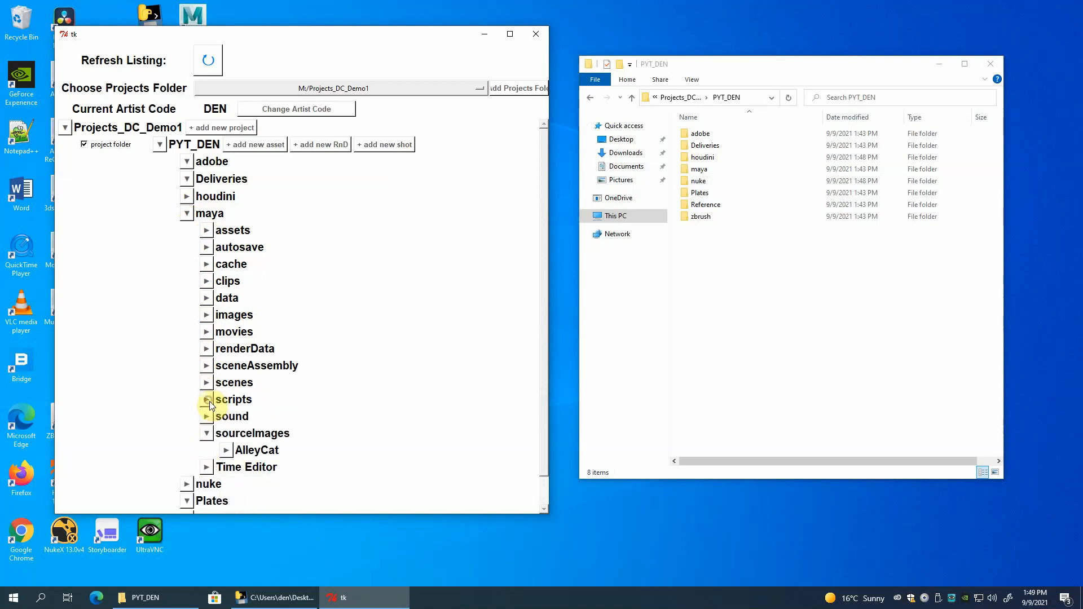
{"action": "left_click", "coordinate": [207, 435]}
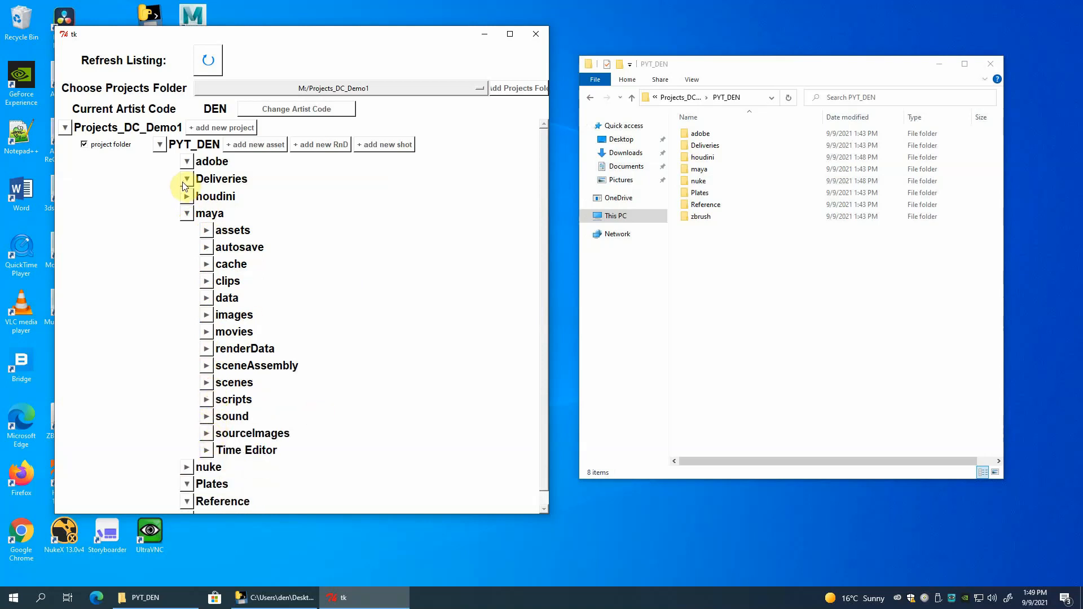
Open maya's scenes folder in File Explorer, and expand scenes in the ProjectMaker listing.
{"action": "double_click", "coordinate": [686, 170]}
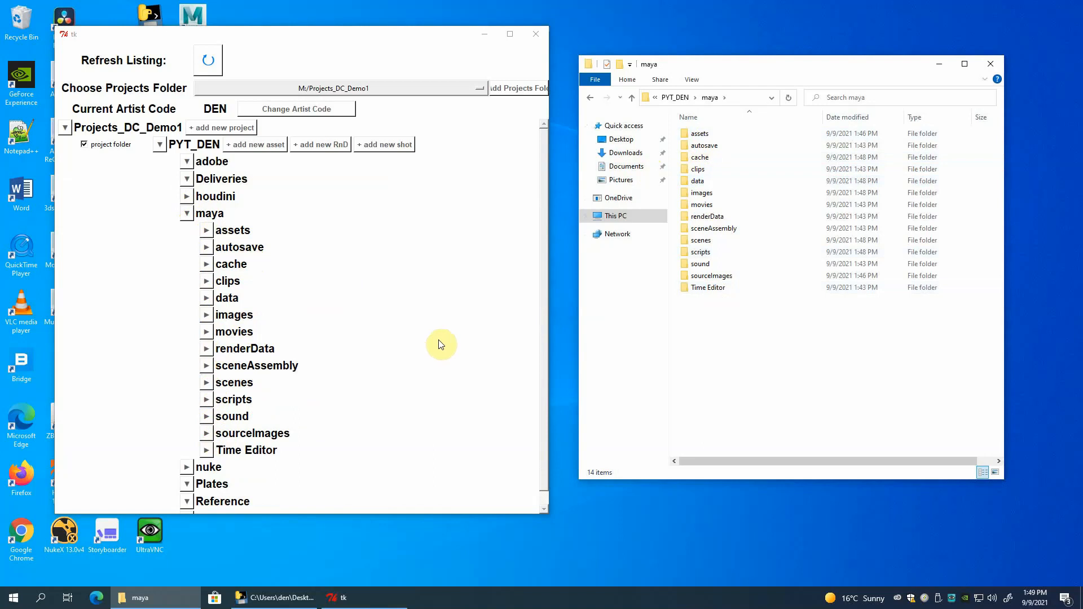
{"action": "left_click", "coordinate": [206, 384]}
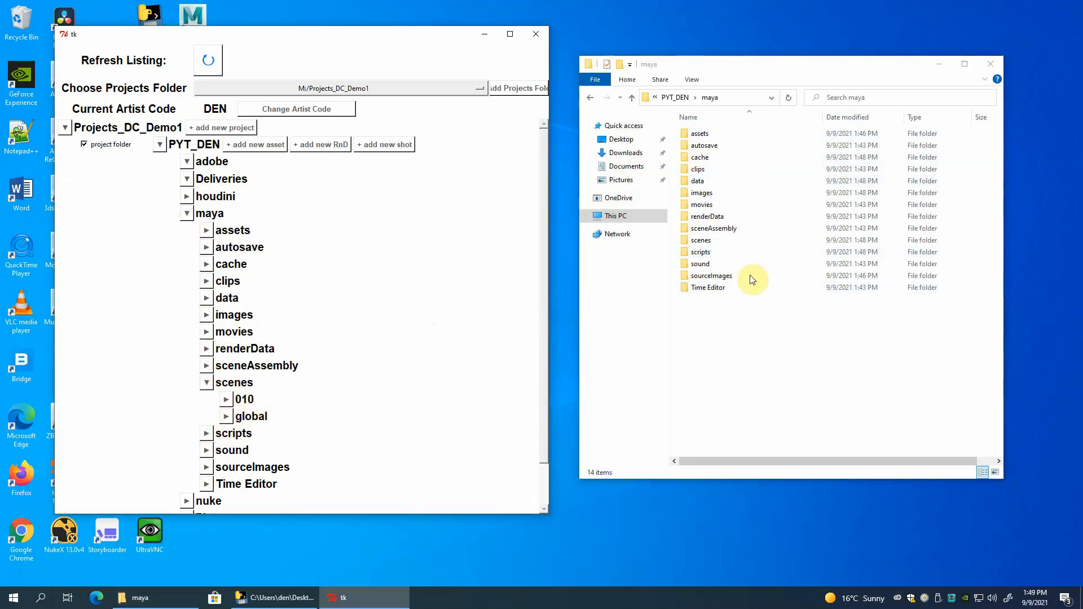
{"action": "double_click", "coordinate": [689, 244]}
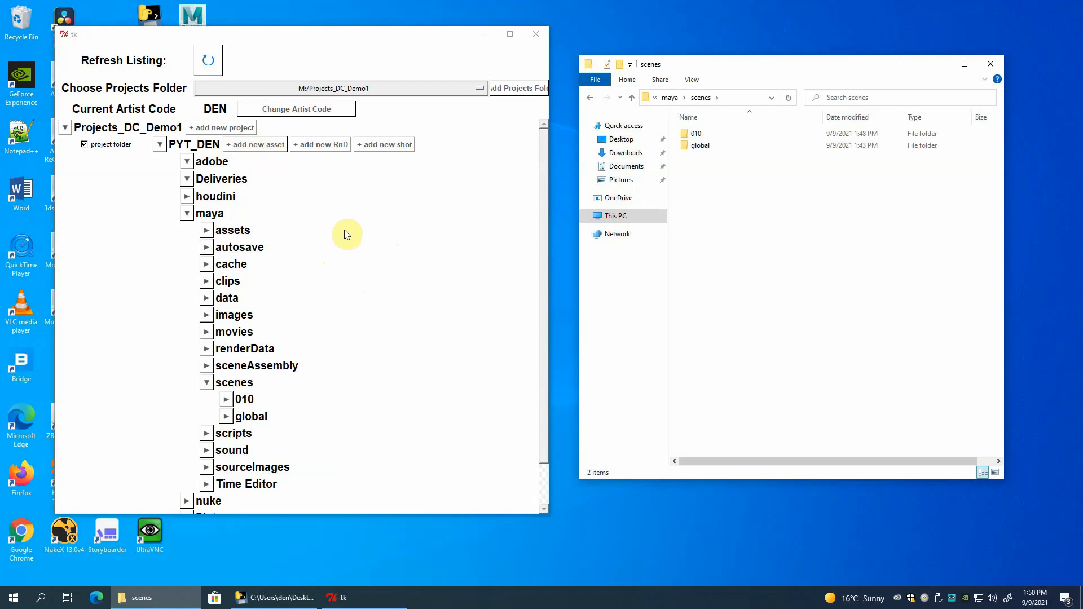
Add a new RnD folder set named AlleyCat_muscles to the PYT_DEN project.
{"action": "left_click", "coordinate": [324, 144]}
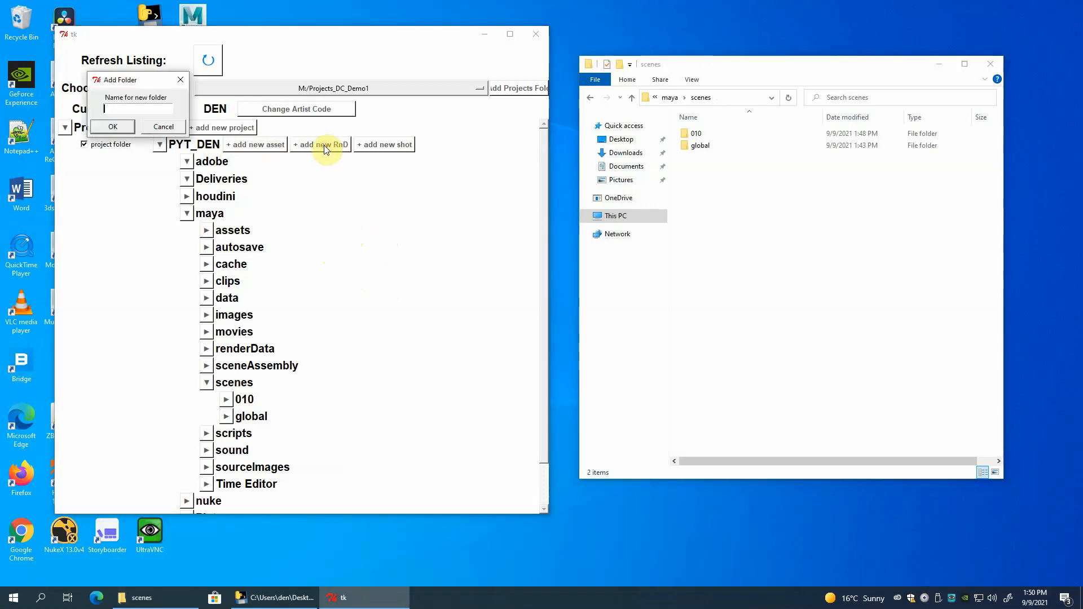
{"action": "left_click", "coordinate": [164, 110]}
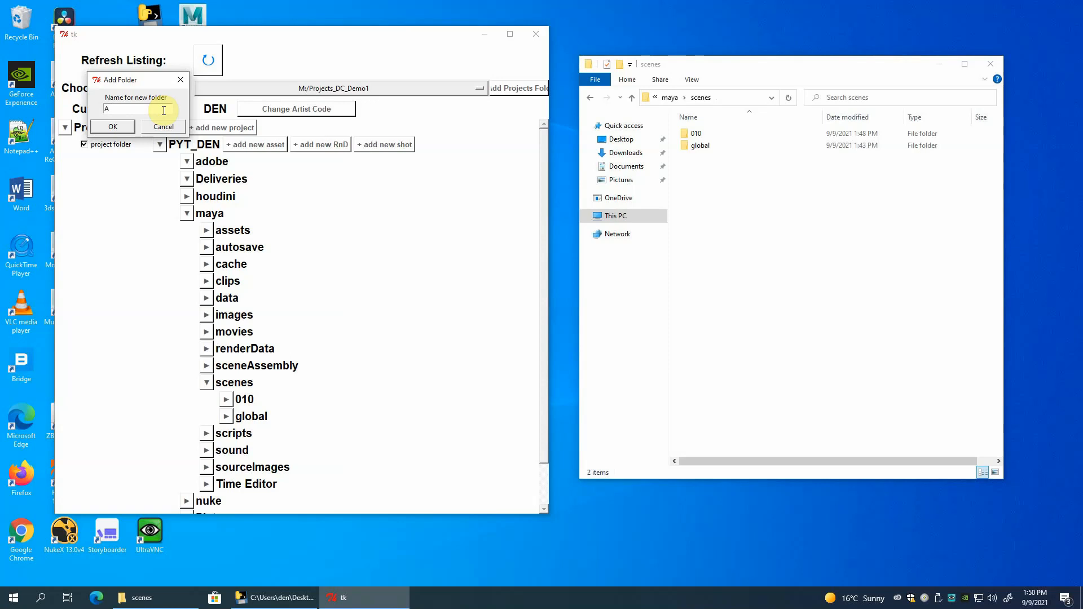
{"action": "type", "text": "AlletCat_"}
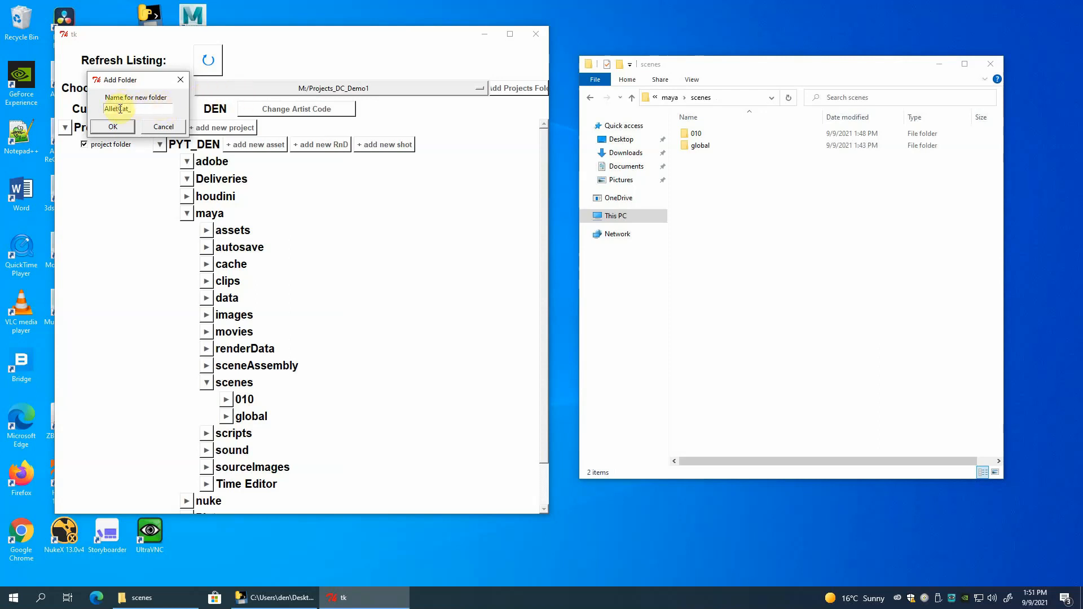
{"action": "left_click", "coordinate": [120, 109]}
{"action": "key", "text": "BackSpace"}
{"action": "type", "text": "y"}
{"action": "left_click", "coordinate": [145, 108]}
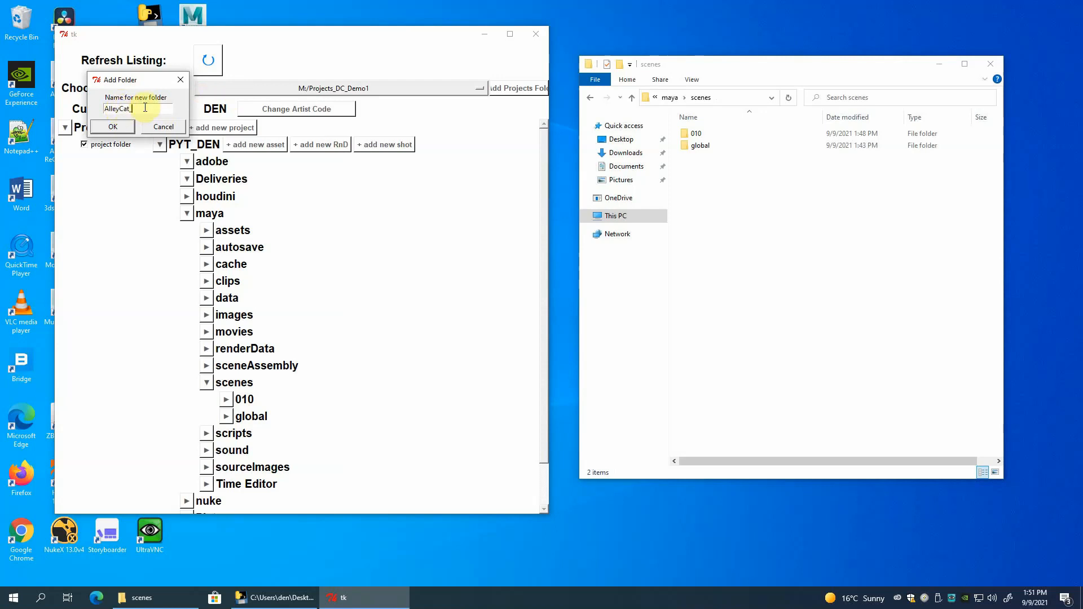
{"action": "type", "text": "muscles"}
{"action": "left_click", "coordinate": [116, 131]}
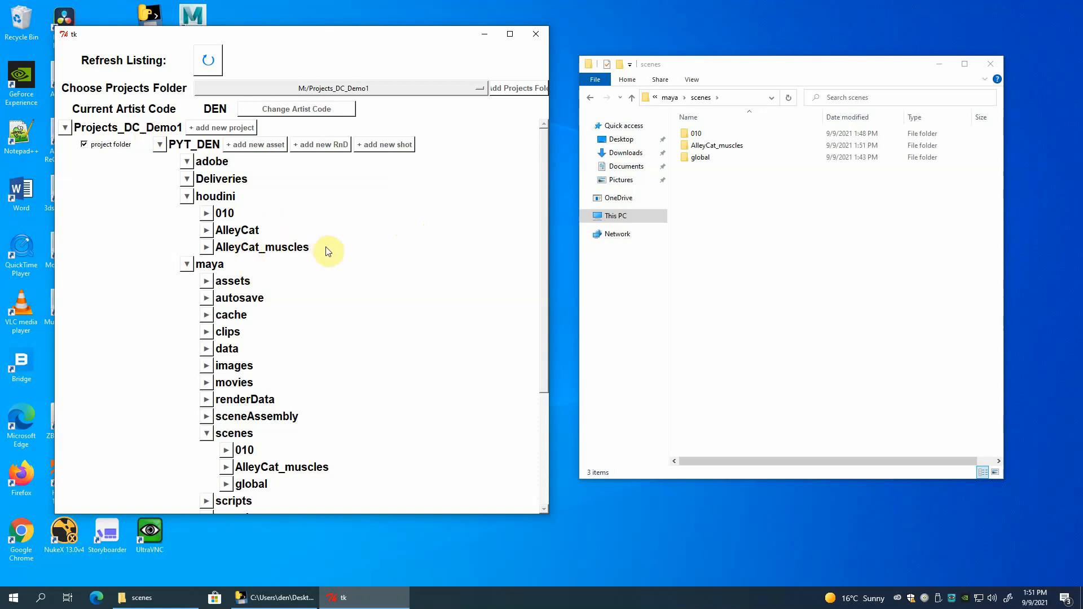
Examine where the AlleyCat_muscles folders sit in the houdini, maya and nuke listings, and check the zbrush folder.
{"action": "scroll", "coordinate": [278, 315], "scroll_direction": "down", "scroll_amount": 3}
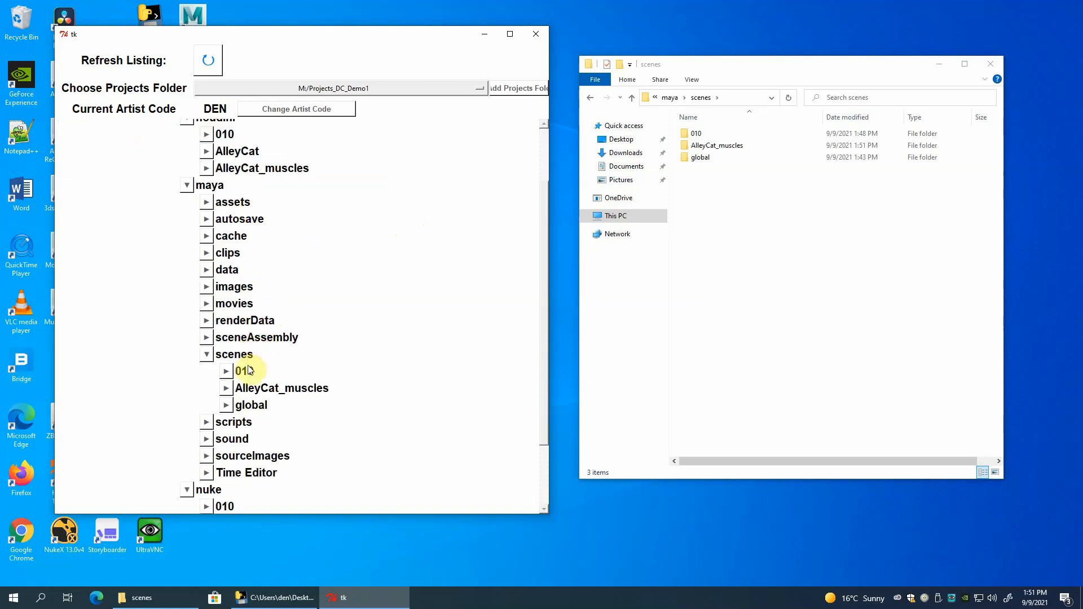
{"action": "scroll", "coordinate": [347, 305], "scroll_direction": "down", "scroll_amount": 2}
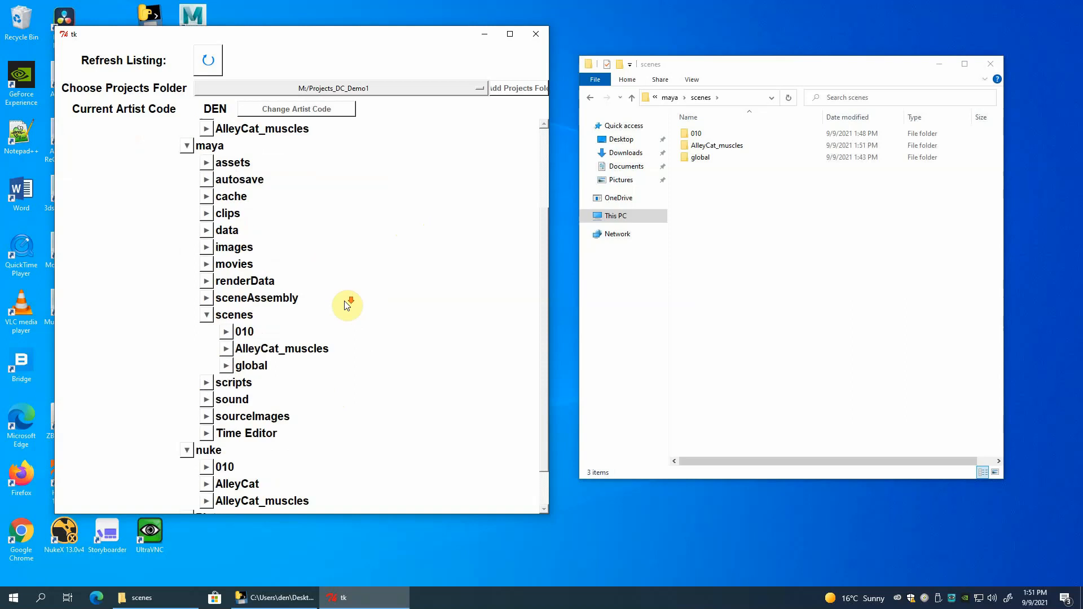
{"action": "scroll", "coordinate": [347, 304], "scroll_direction": "down", "scroll_amount": 2}
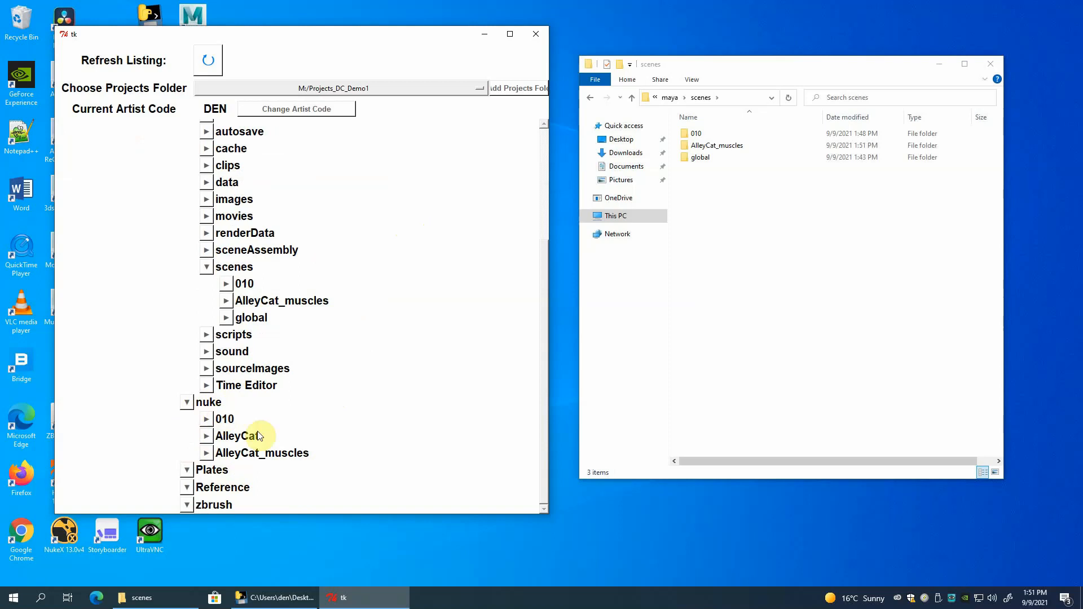
{"action": "scroll", "coordinate": [328, 432], "scroll_direction": "down", "scroll_amount": 1}
{"action": "left_click", "coordinate": [187, 505]}
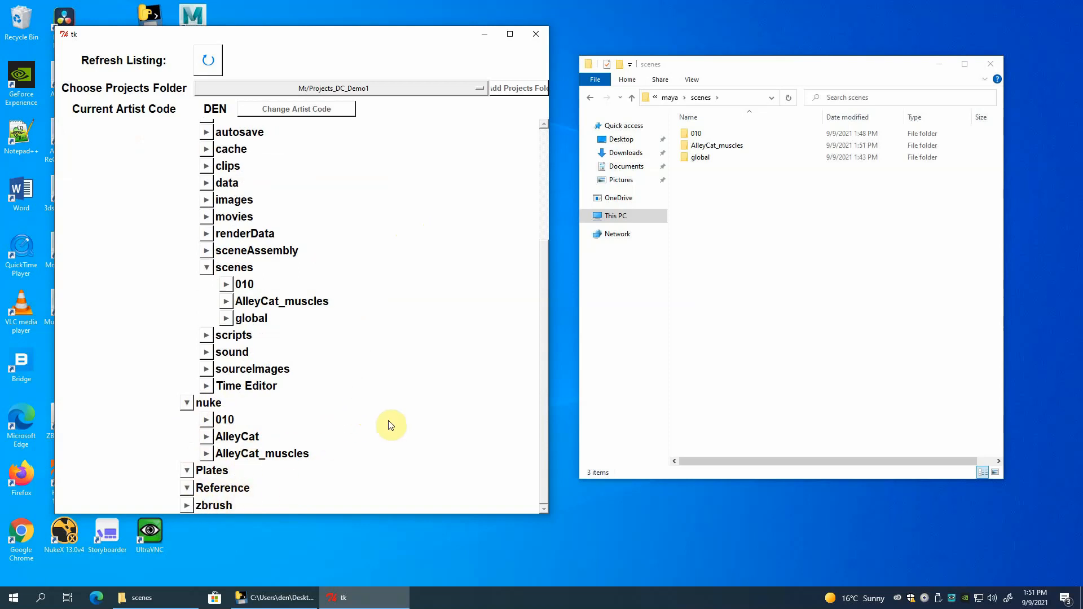
{"action": "left_click", "coordinate": [185, 505]}
{"action": "scroll", "coordinate": [389, 282], "scroll_direction": "up", "scroll_amount": 2}
{"action": "scroll", "coordinate": [389, 282], "scroll_direction": "up", "scroll_amount": 2}
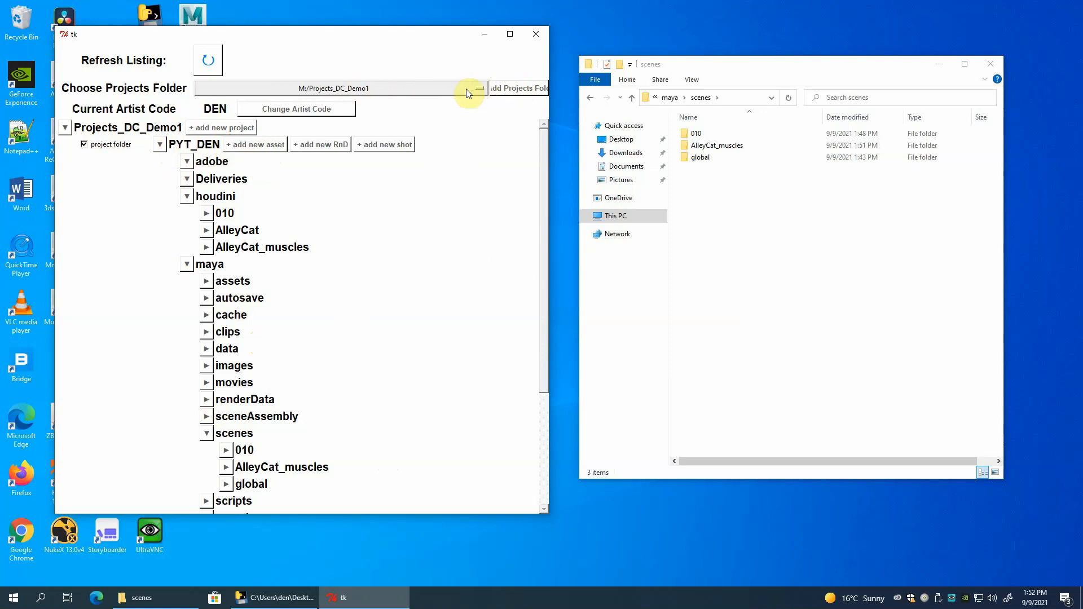
Register Projects_VFX_Demo2 on the M: drive as a projects folder in ProjectMaker.
{"action": "left_click", "coordinate": [452, 88]}
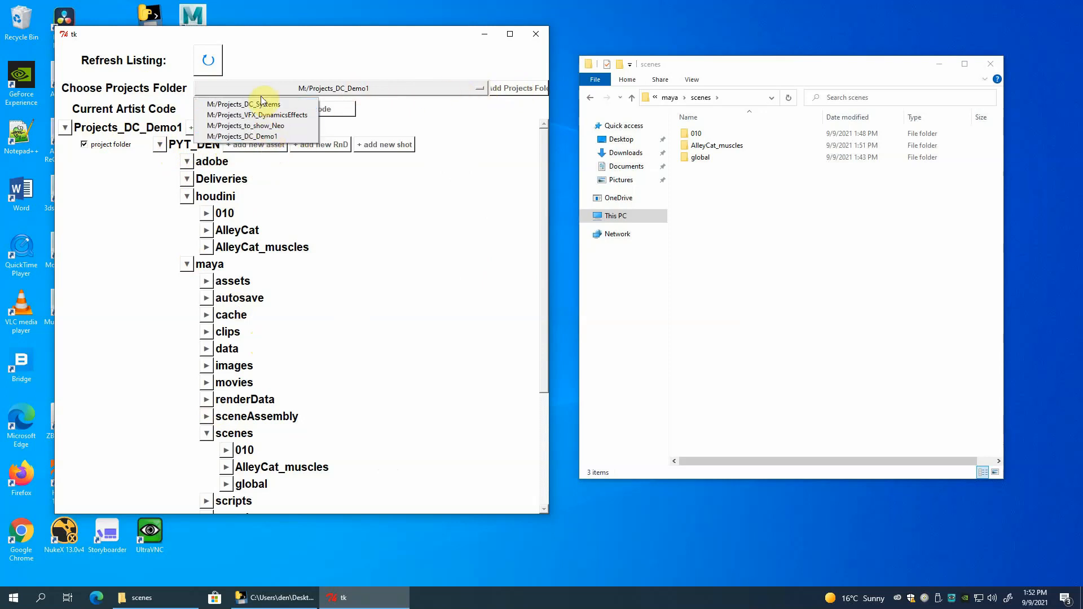
{"action": "left_click", "coordinate": [521, 89]}
{"action": "left_click", "coordinate": [522, 89]}
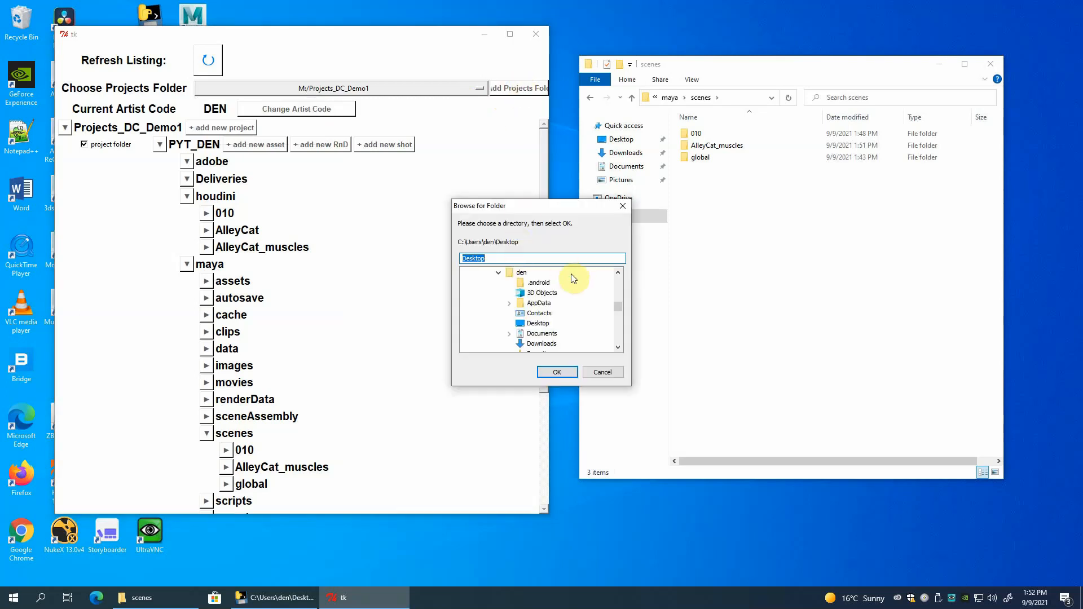
{"action": "left_click_drag", "start_coordinate": [618, 307], "coordinate": [618, 334]}
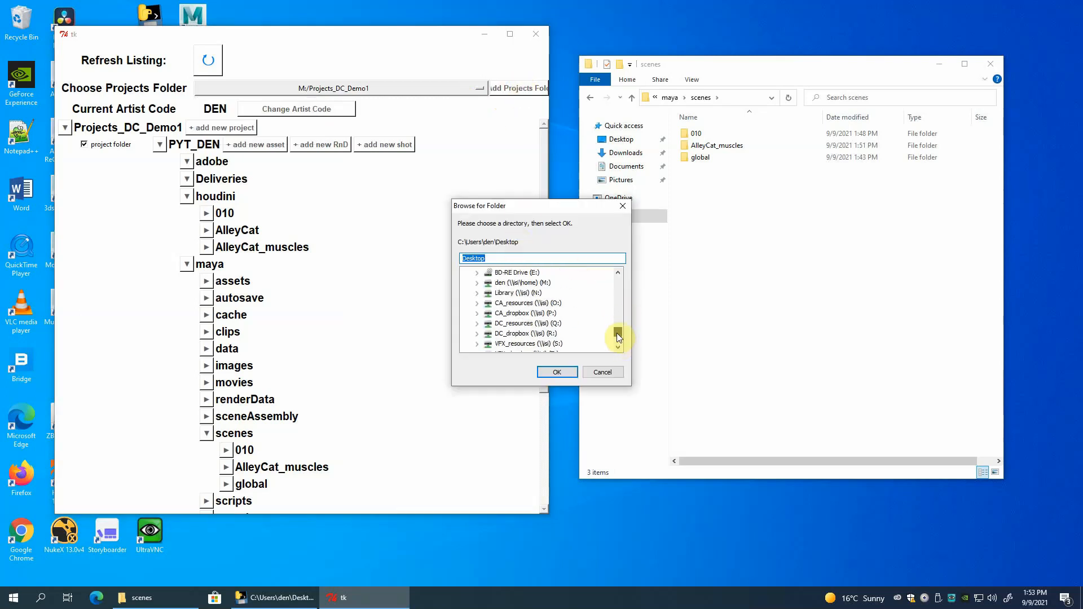
{"action": "left_click", "coordinate": [477, 283]}
{"action": "scroll", "coordinate": [552, 334], "scroll_direction": "down", "scroll_amount": 1}
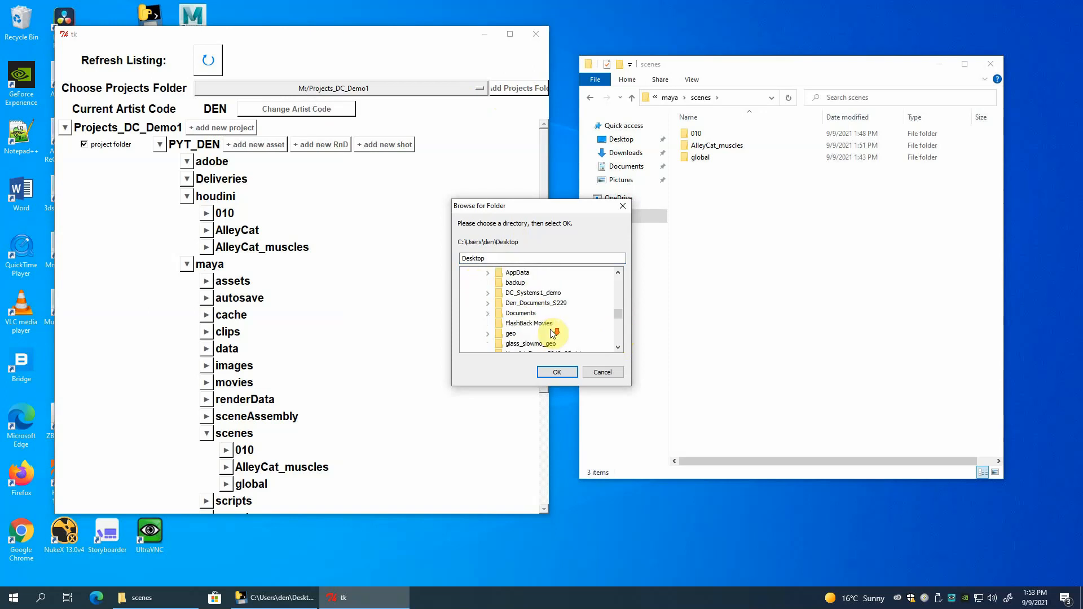
{"action": "scroll", "coordinate": [551, 333], "scroll_direction": "down", "scroll_amount": 5}
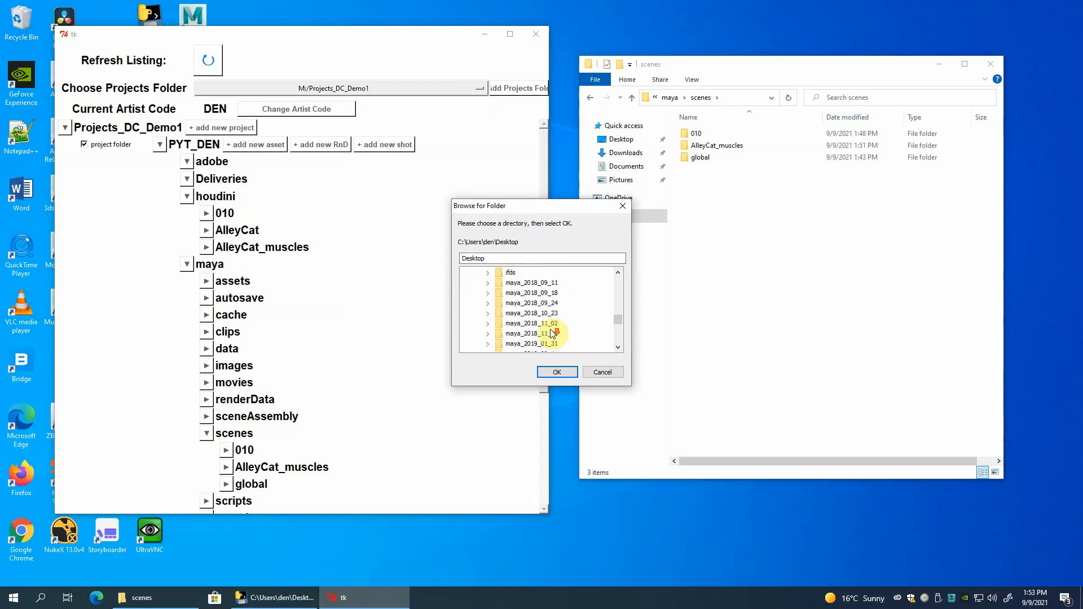
{"action": "scroll", "coordinate": [552, 333], "scroll_direction": "down", "scroll_amount": 2}
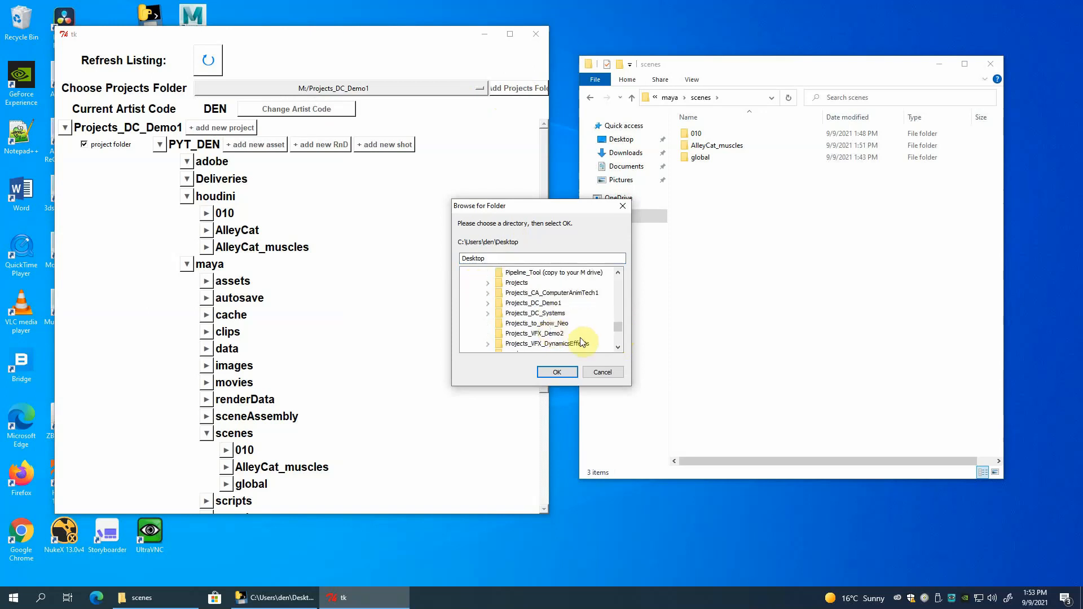
{"action": "left_click", "coordinate": [533, 334]}
{"action": "left_click", "coordinate": [556, 373]}
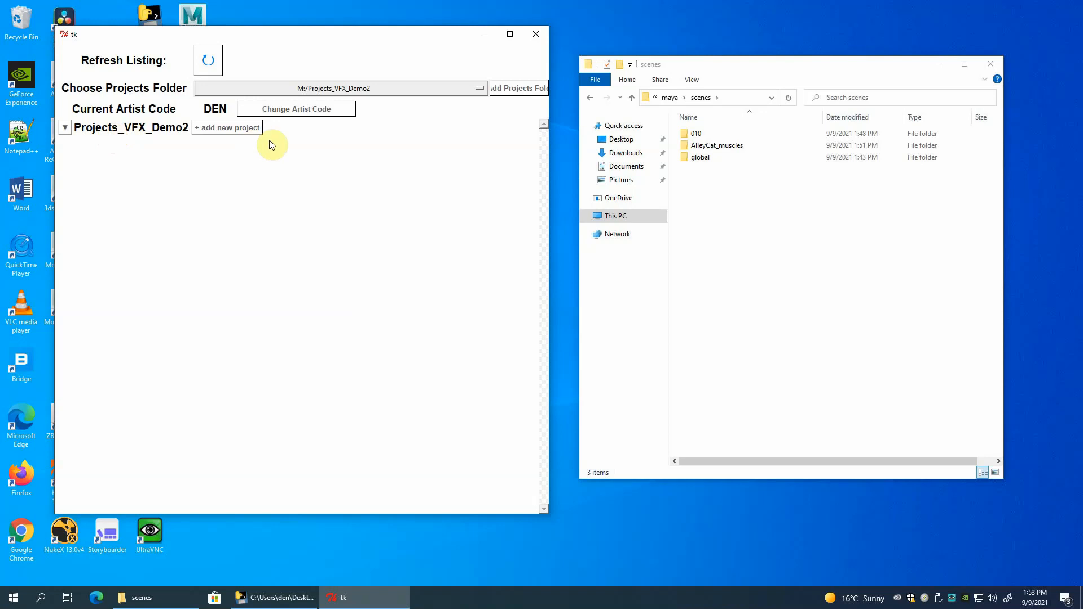
Go up to the M: drive in File Explorer and open the Projects_VFX_Demo2 folder.
{"action": "left_click", "coordinate": [631, 97]}
{"action": "left_click", "coordinate": [632, 97]}
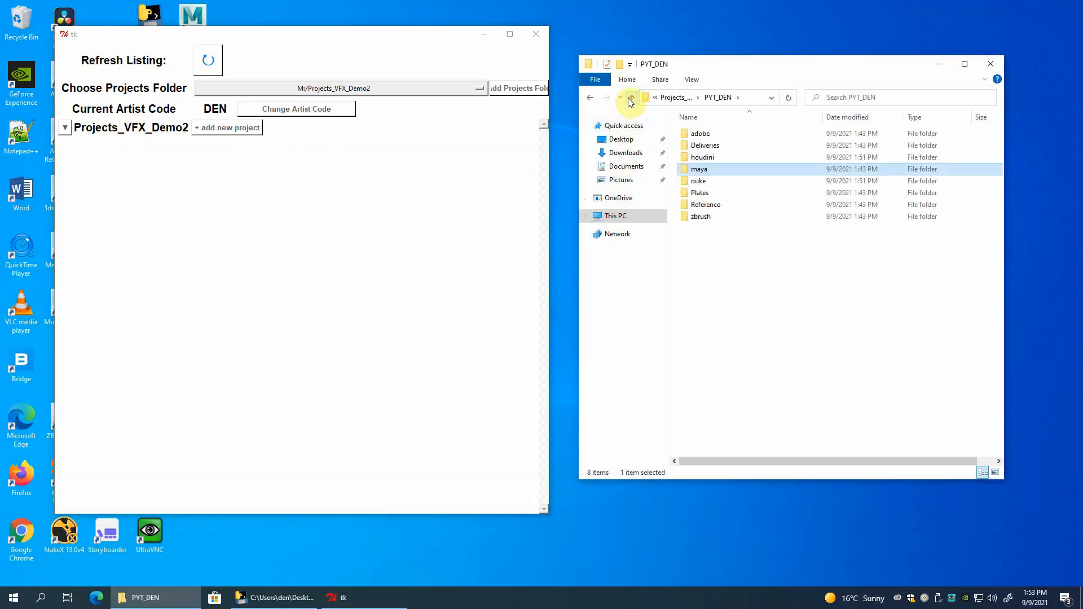
{"action": "left_click", "coordinate": [631, 99]}
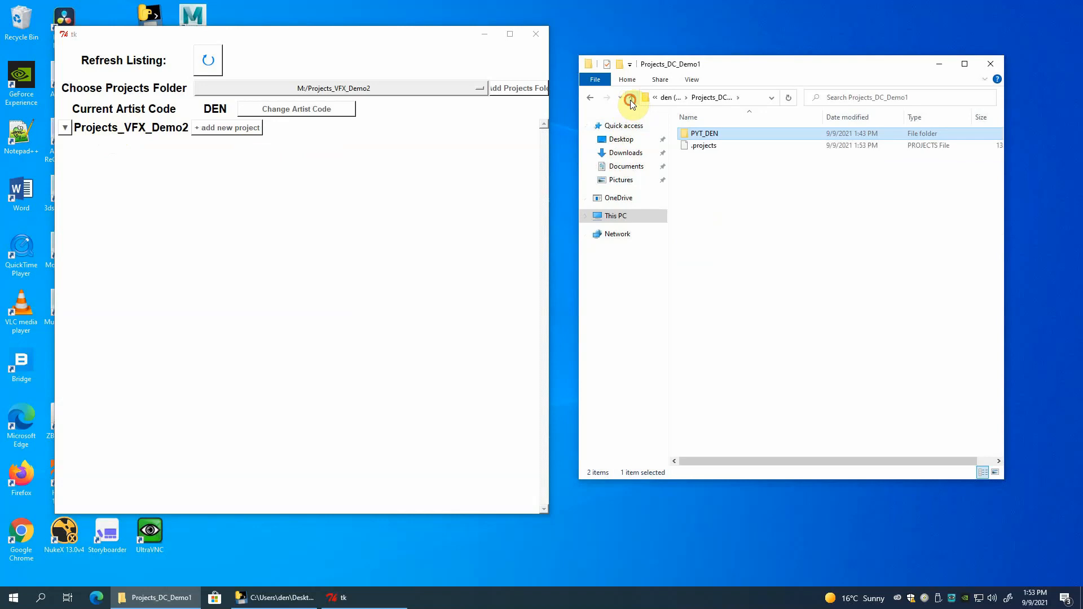
{"action": "left_click", "coordinate": [631, 100]}
{"action": "scroll", "coordinate": [719, 387], "scroll_direction": "down", "scroll_amount": 2}
{"action": "scroll", "coordinate": [719, 387], "scroll_direction": "down", "scroll_amount": 2}
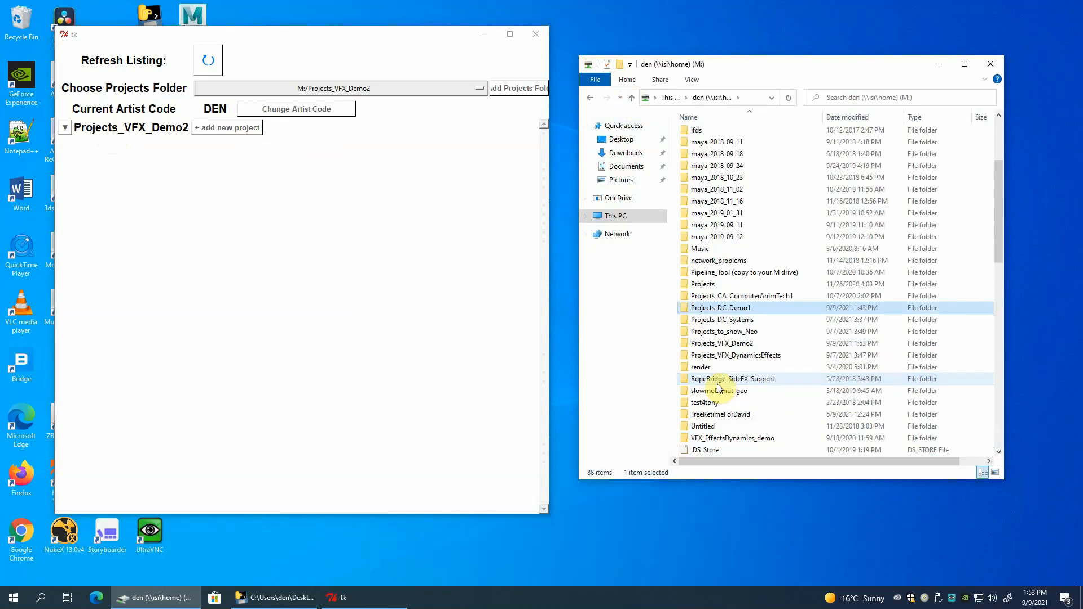
{"action": "left_click", "coordinate": [688, 344]}
{"action": "double_click", "coordinate": [686, 343]}
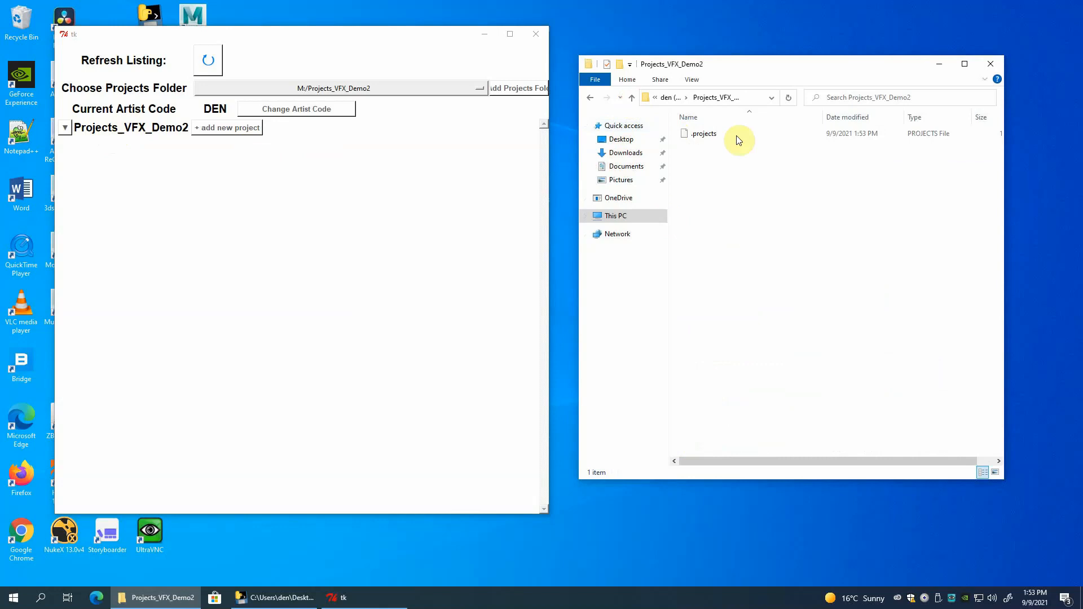
Add a new project with the code TBT to Projects_VFX_Demo2, and open the TBT_DEN folder in File Explorer.
{"action": "left_click", "coordinate": [236, 128]}
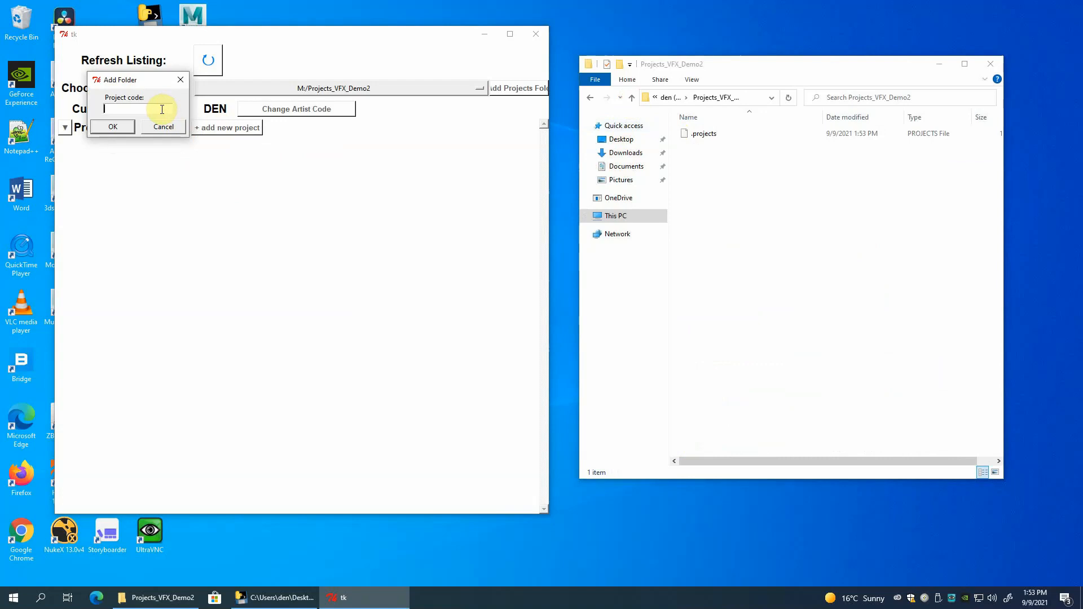
{"action": "type", "text": "TBT"}
{"action": "left_click", "coordinate": [113, 127]}
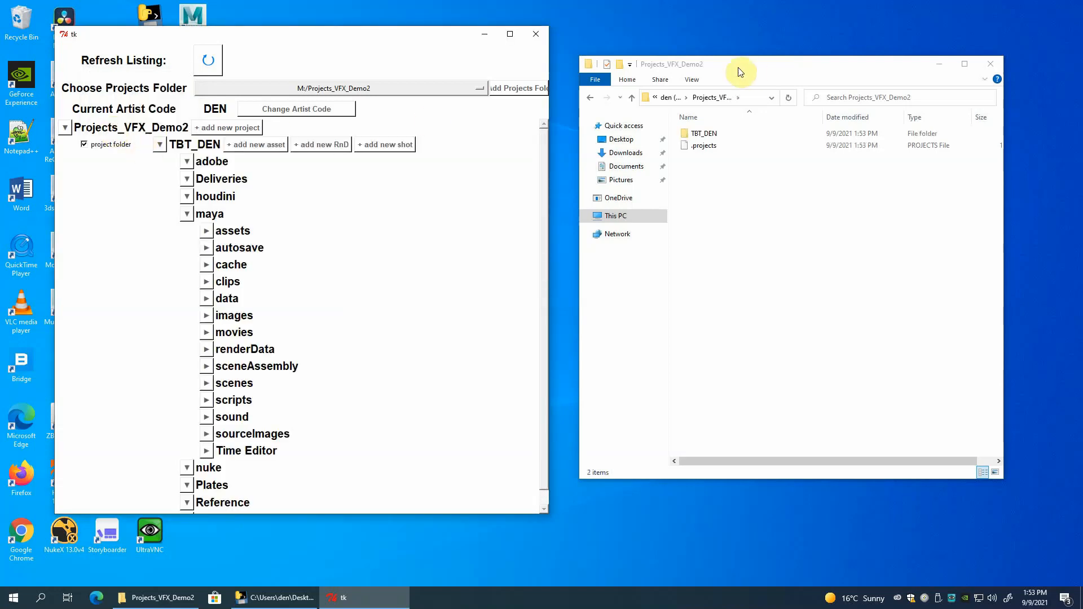
{"action": "double_click", "coordinate": [689, 134]}
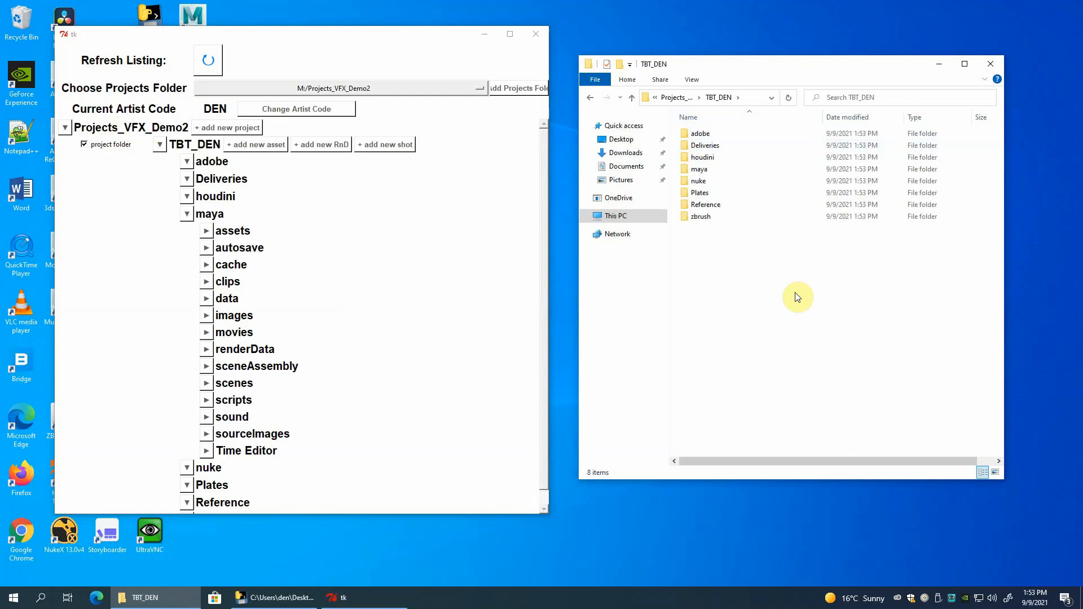
Add a new asset named CoffeeCup to the TBT_DEN project, and open houdini's CoffeeCup folder in File Explorer.
{"action": "left_click", "coordinate": [267, 144]}
{"action": "left_click", "coordinate": [154, 111]}
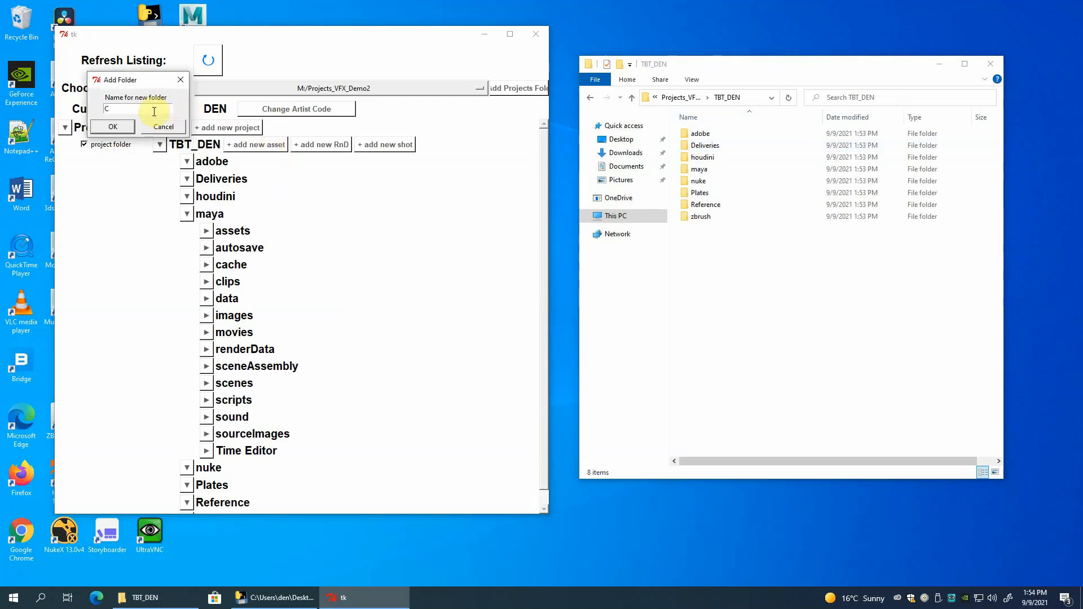
{"action": "type", "text": "CoffeeCup"}
{"action": "left_click", "coordinate": [113, 127]}
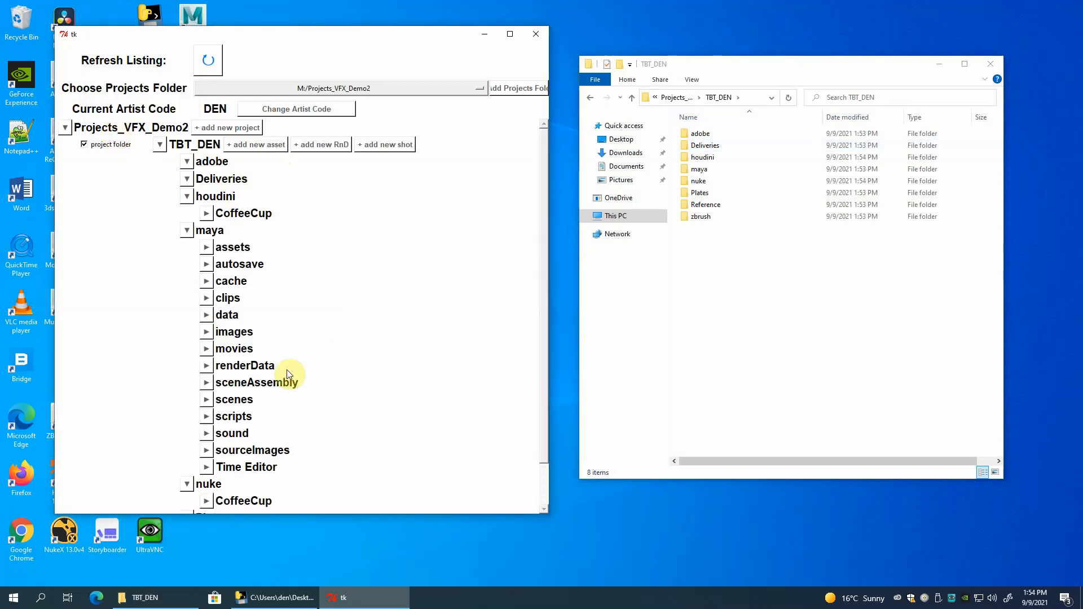
{"action": "double_click", "coordinate": [689, 158]}
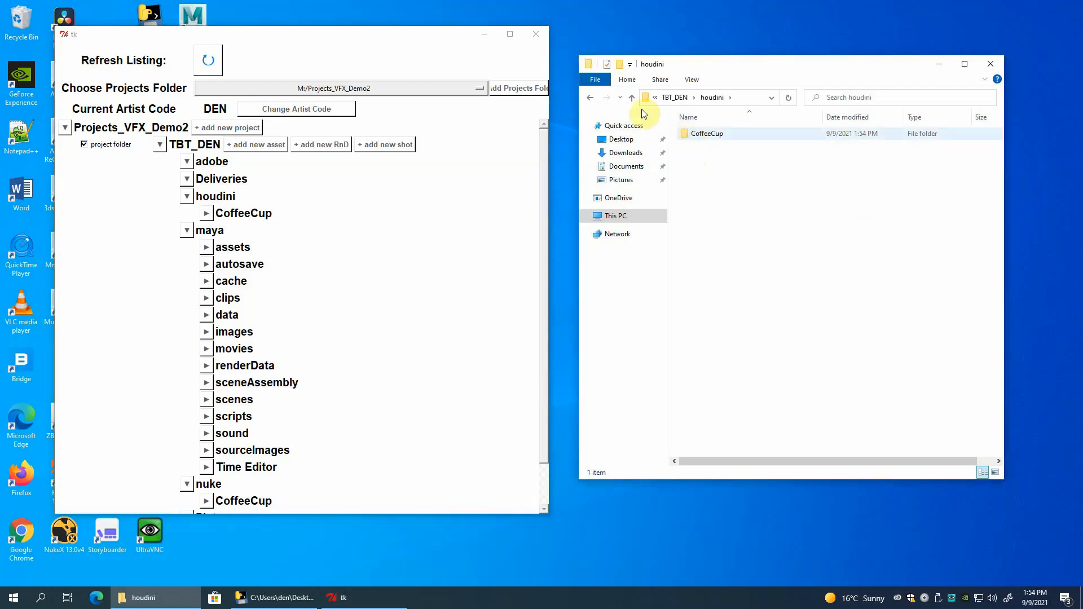
{"action": "double_click", "coordinate": [690, 134]}
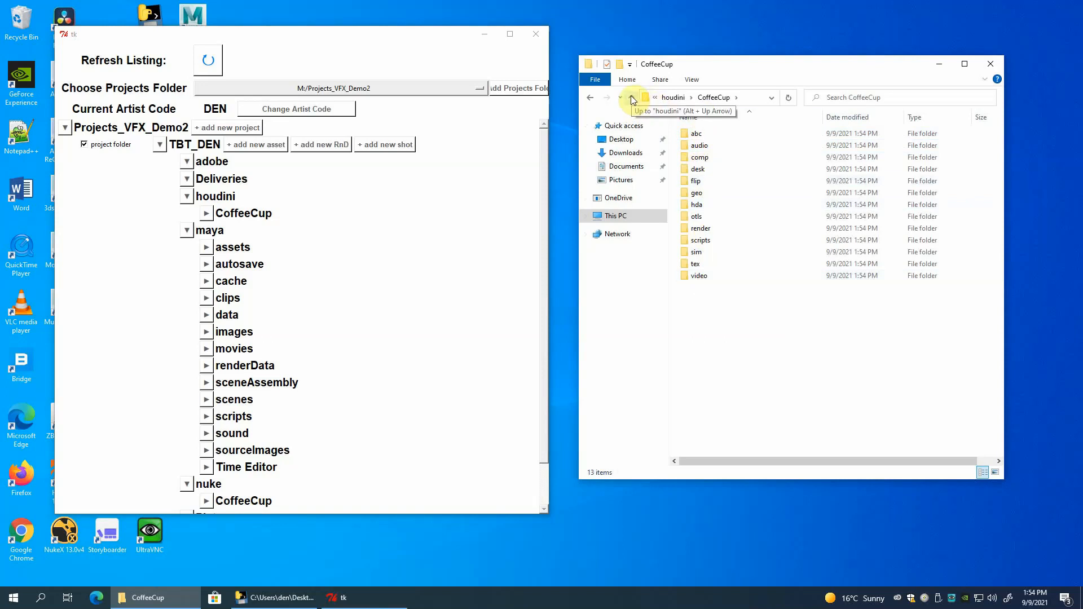
View the expanded project listing of M:/Projects_DC_Systems, and switch the projects folder to M:/Projects_DC_Demo1.
{"action": "left_click", "coordinate": [355, 91]}
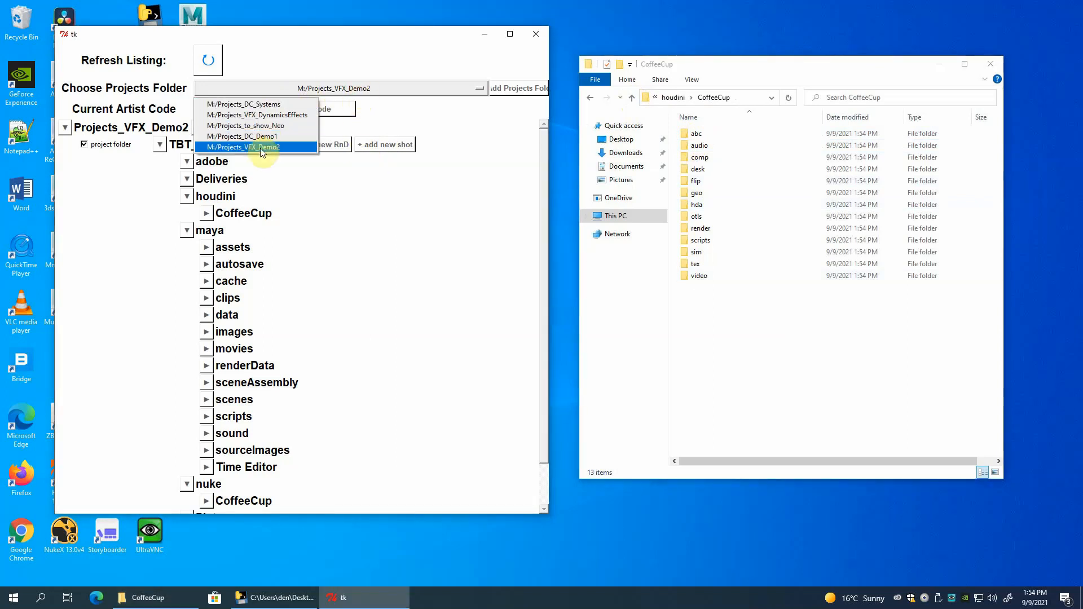
{"action": "left_click", "coordinate": [257, 106]}
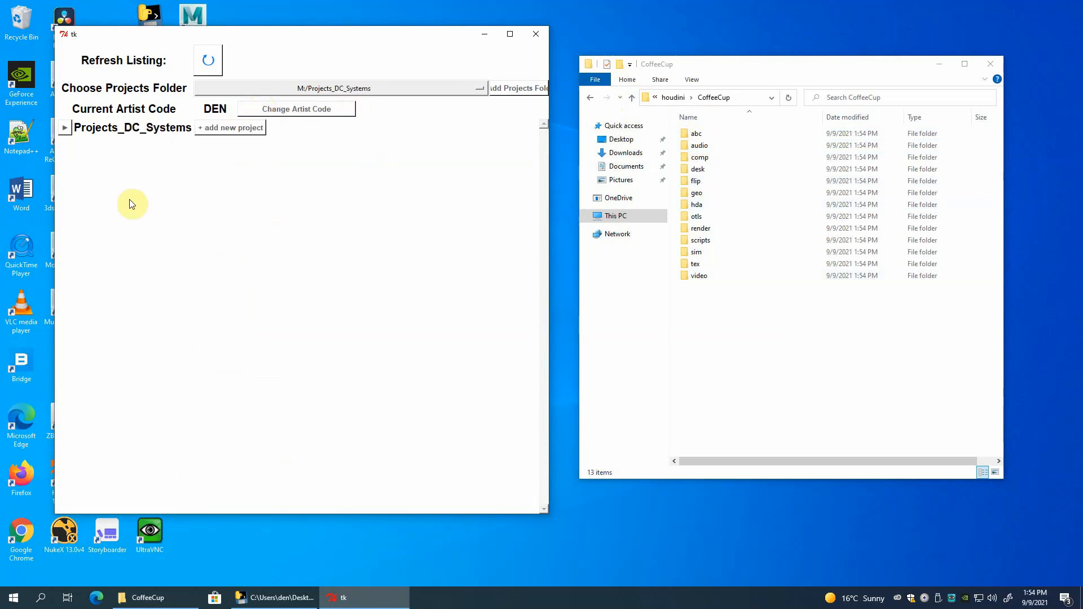
{"action": "left_click", "coordinate": [65, 130]}
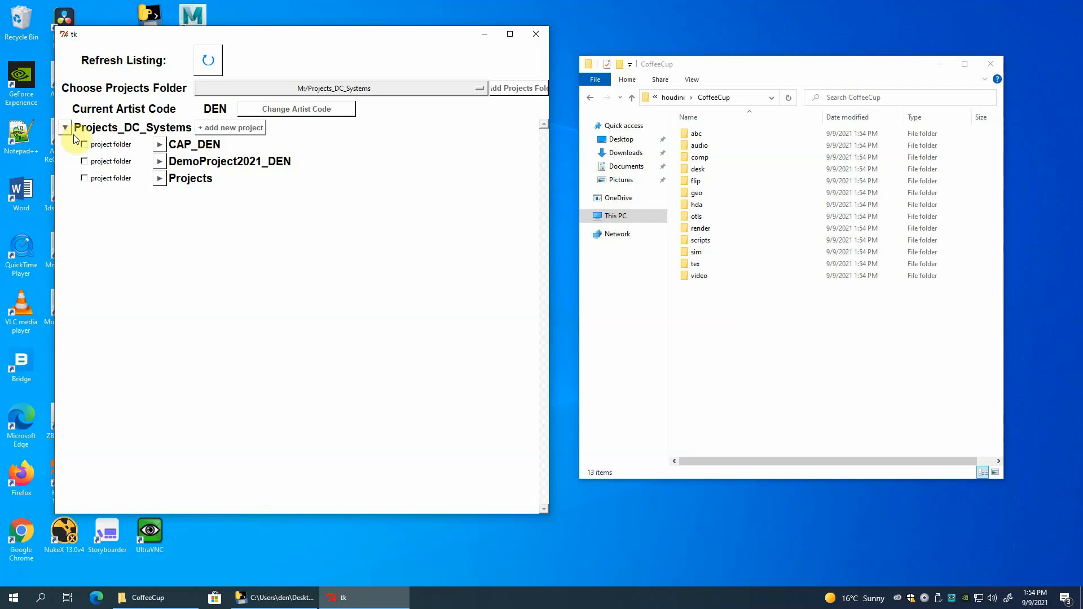
{"action": "left_click", "coordinate": [330, 90]}
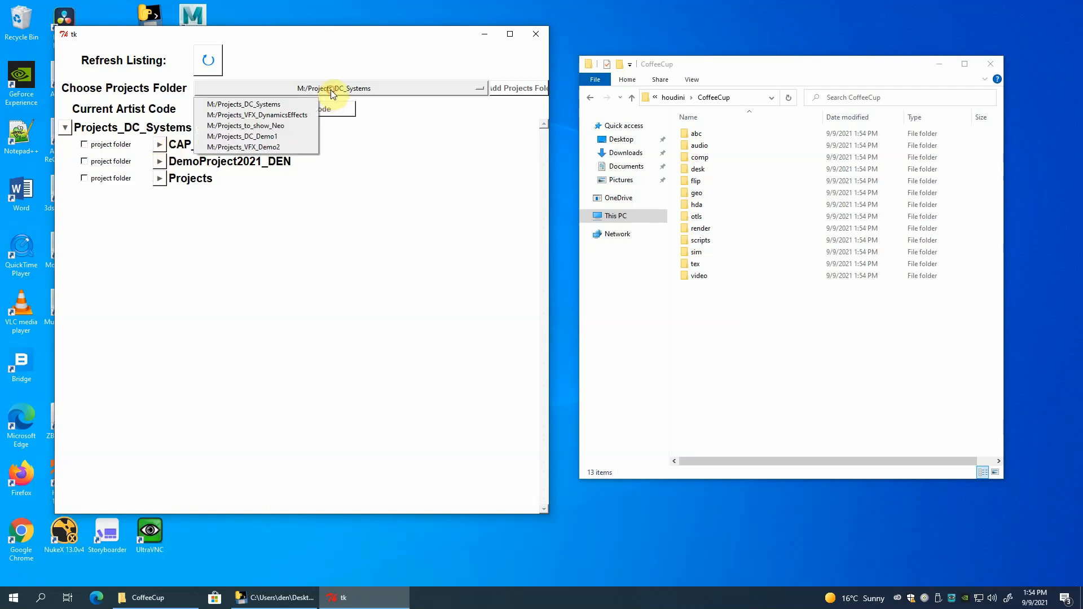
{"action": "left_click", "coordinate": [248, 137]}
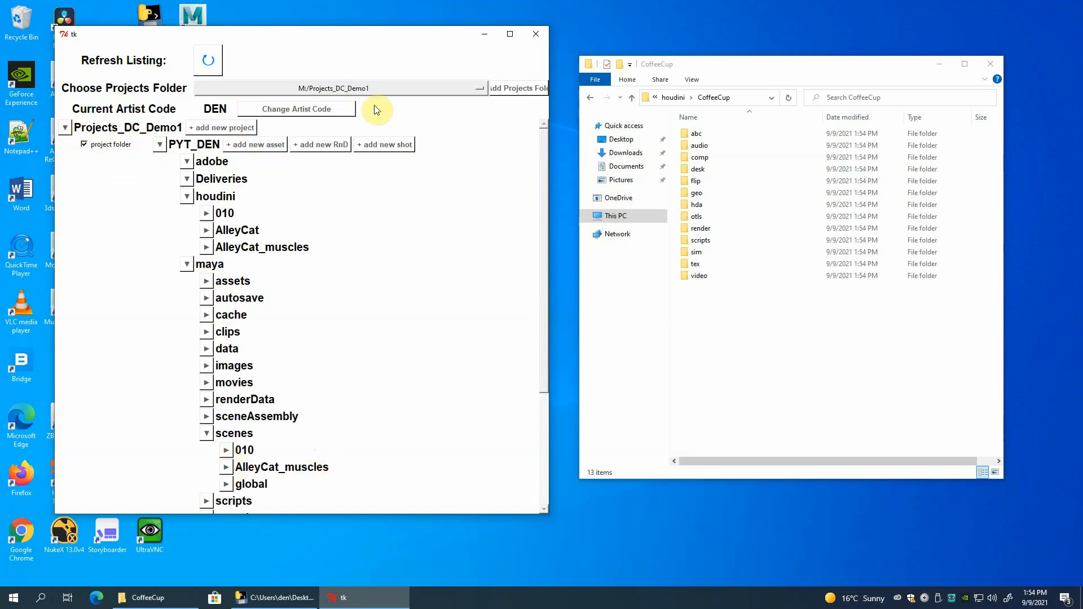
Switch the projects folder back to M:/Projects_VFX_Demo2 and collapse the TBT_DEN project tree.
{"action": "left_click", "coordinate": [374, 89]}
{"action": "left_click", "coordinate": [263, 147]}
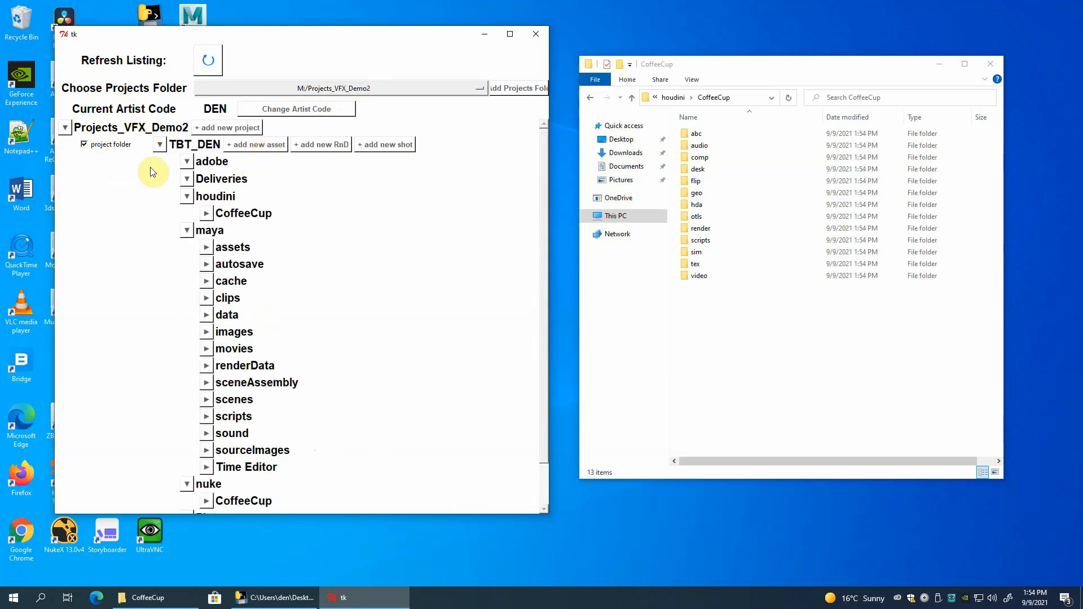
{"action": "left_click", "coordinate": [160, 145]}
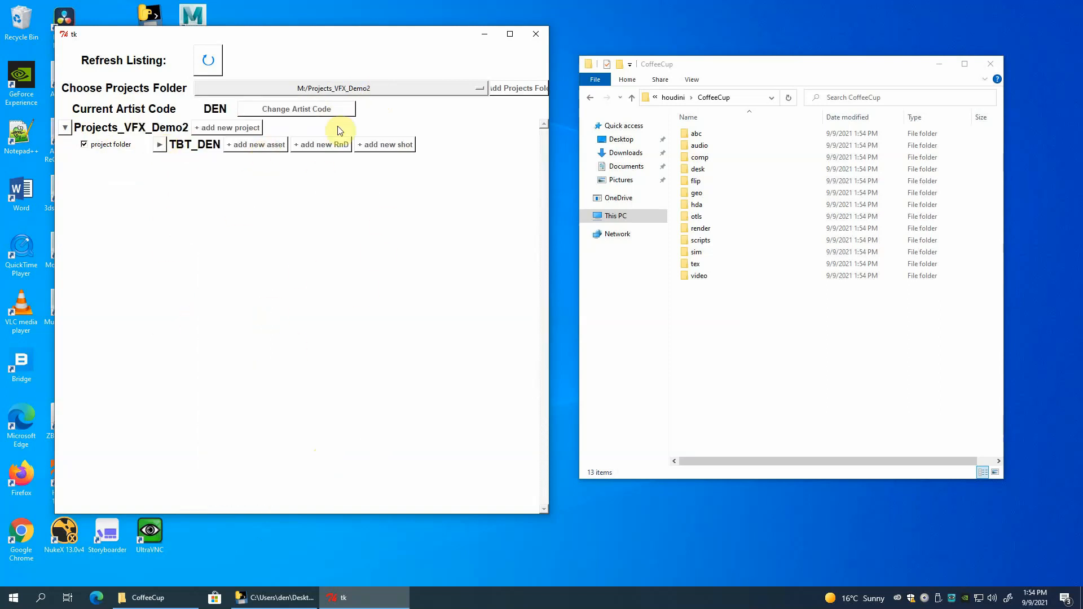
Look at the M:/Projects_DC_Demo1 listing again and return to the M:/Projects_VFX_Demo2 projects folder.
{"action": "left_click", "coordinate": [347, 88]}
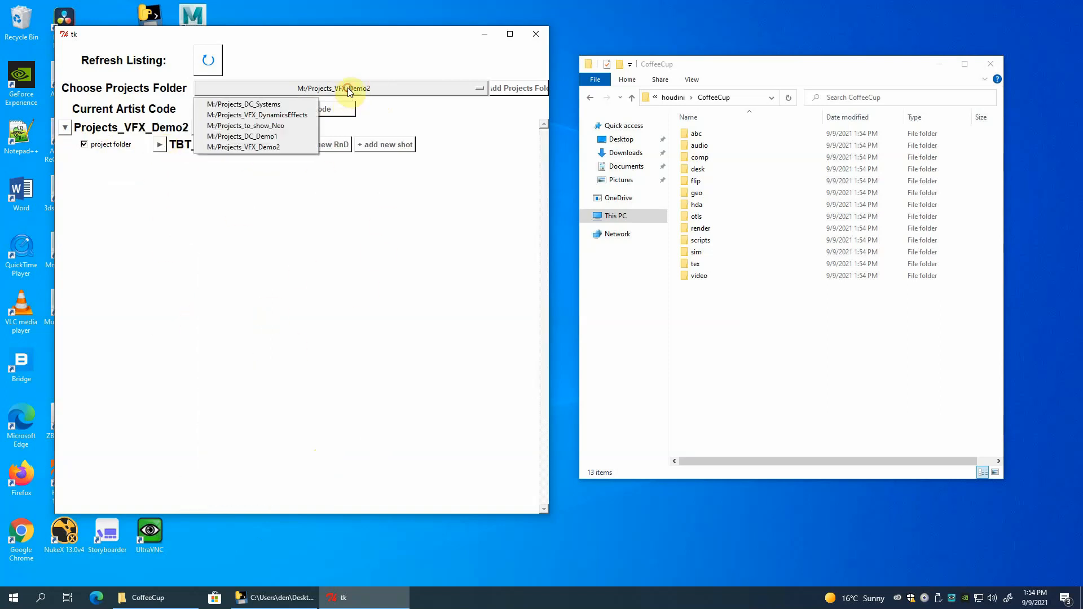
{"action": "left_click", "coordinate": [280, 135]}
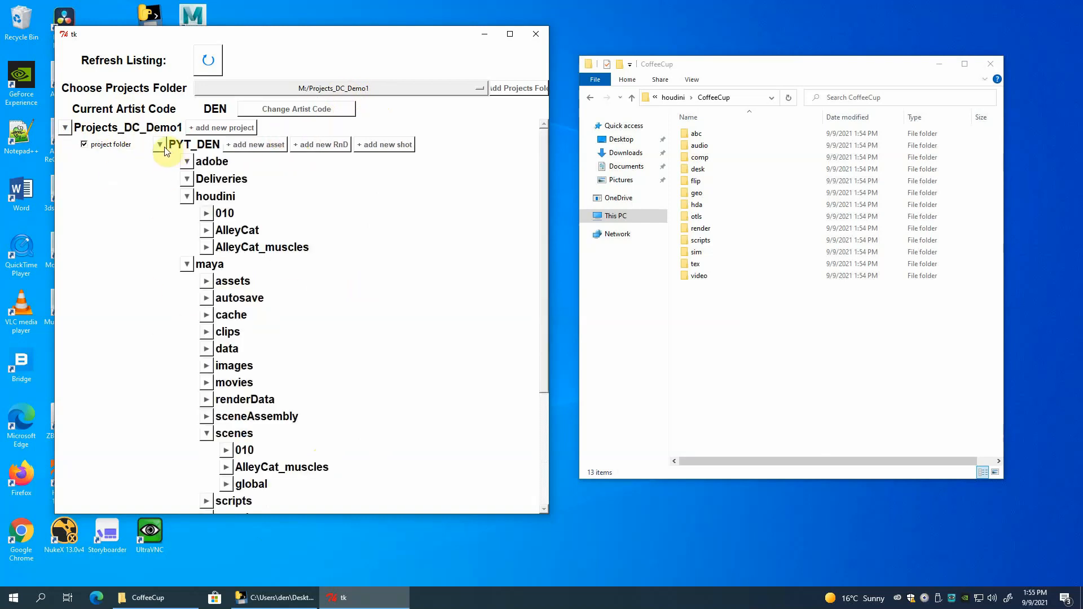
{"action": "left_click", "coordinate": [324, 88]}
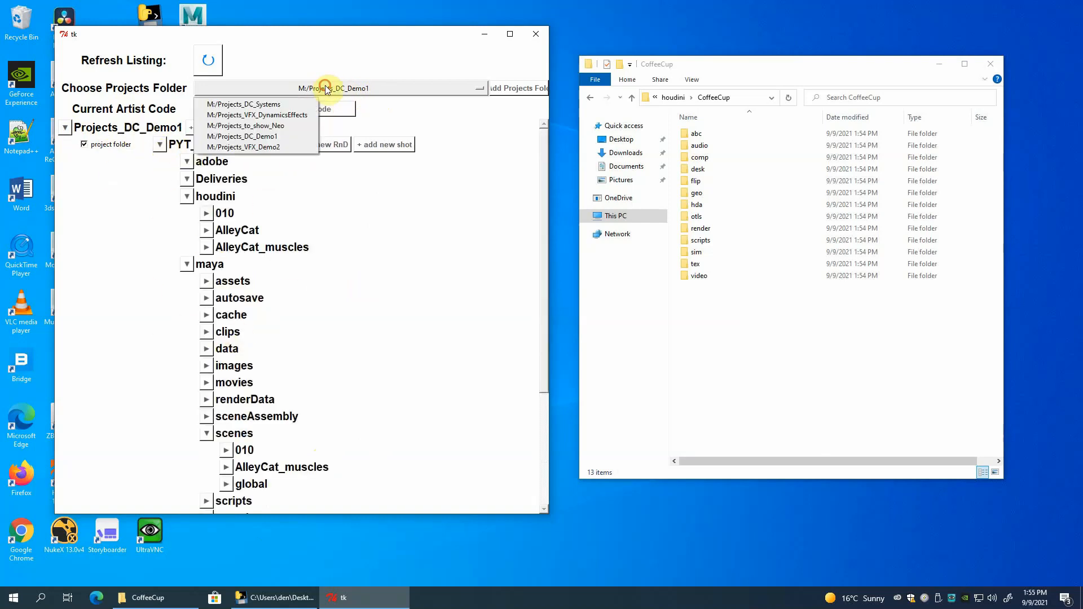
{"action": "left_click", "coordinate": [285, 147]}
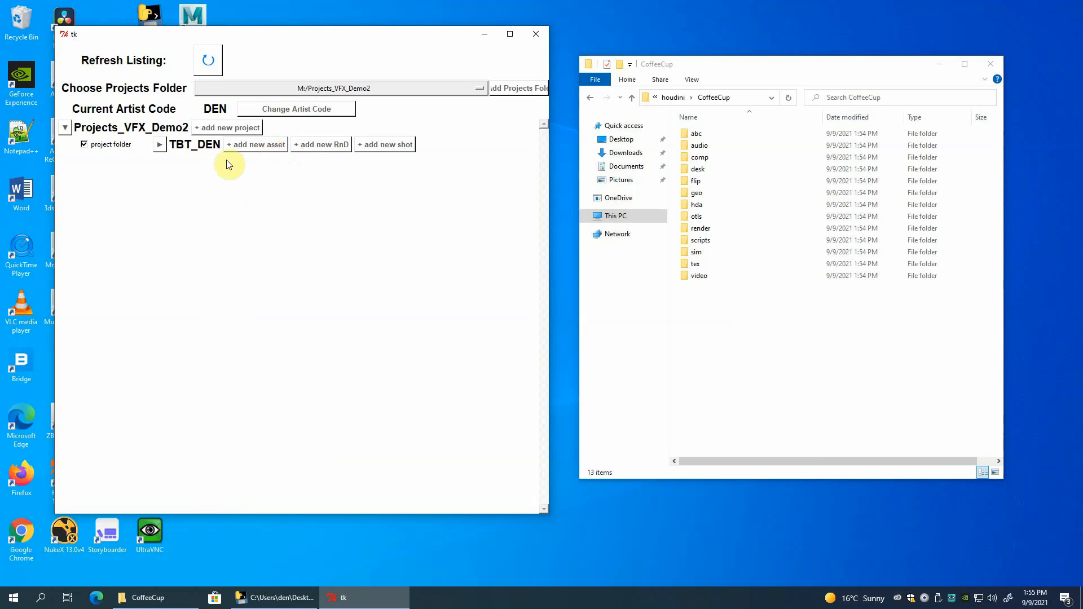